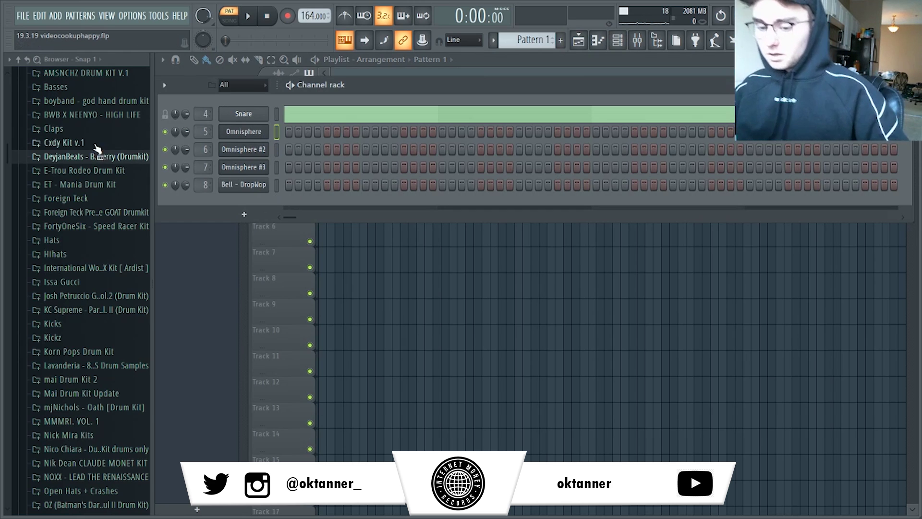
Open the piano roll of the first Omnisphere channel.
{"action": "scroll", "coordinate": [91, 192], "scroll_direction": "up", "scroll_amount": 7}
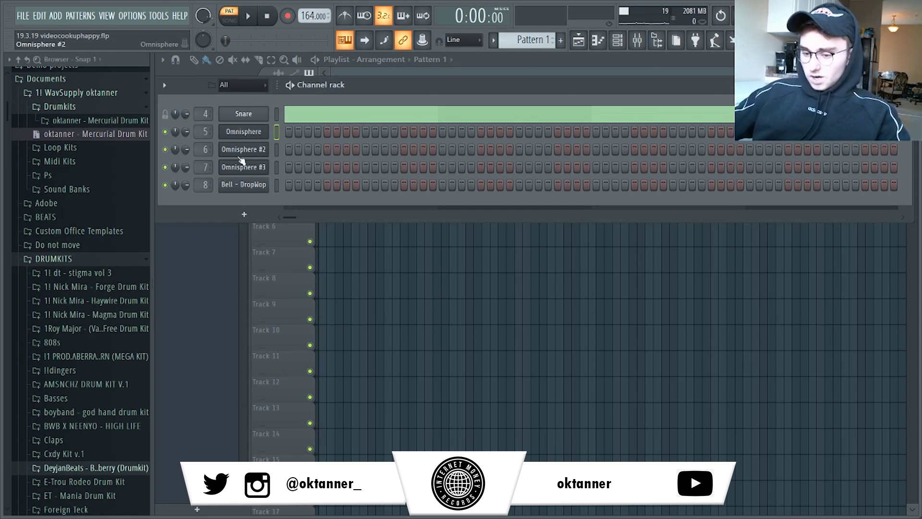
{"action": "left_click", "coordinate": [352, 118]}
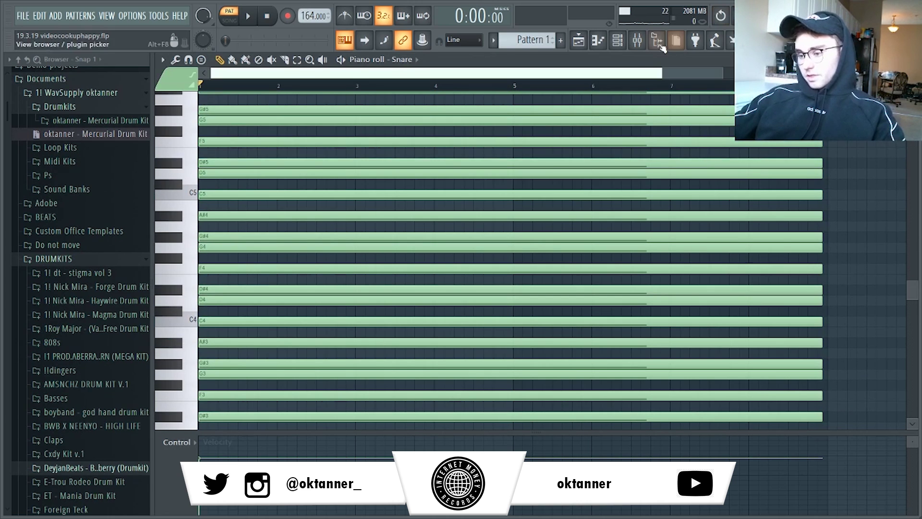
{"action": "left_click", "coordinate": [657, 42]}
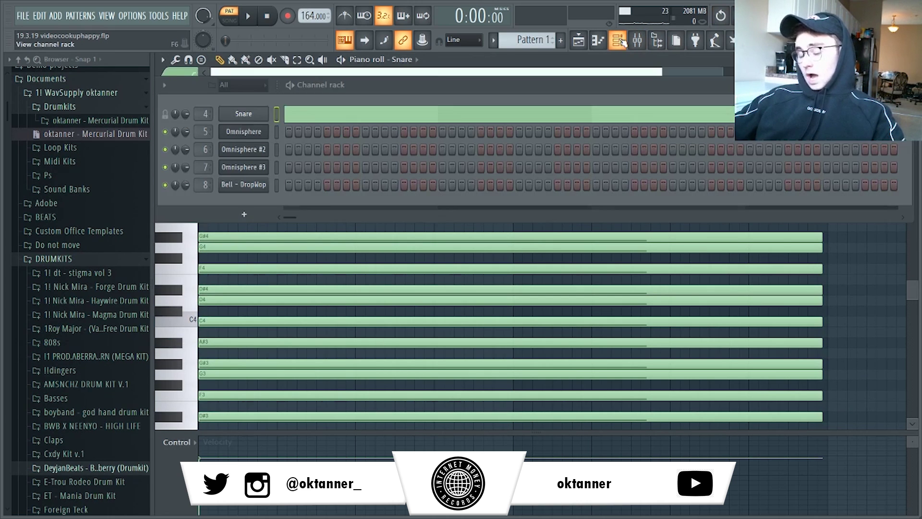
{"action": "right_click", "coordinate": [266, 132]}
{"action": "left_click", "coordinate": [284, 135]}
{"action": "scroll", "coordinate": [289, 200], "scroll_direction": "up", "scroll_amount": 7}
{"action": "scroll", "coordinate": [282, 190], "scroll_direction": "down", "scroll_amount": 6}
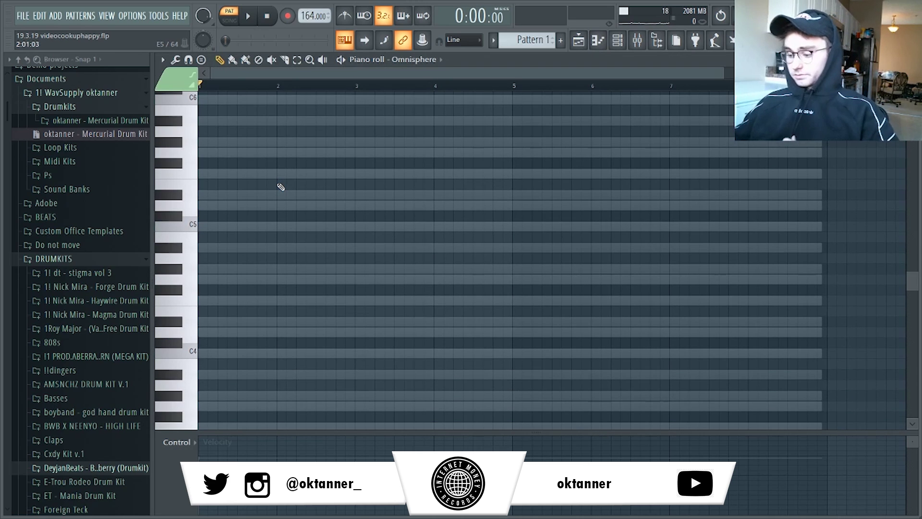
Draw an opening chord of C5, D#5 and G#5 at the start of bar 1 and audition it.
{"action": "left_click", "coordinate": [214, 225]}
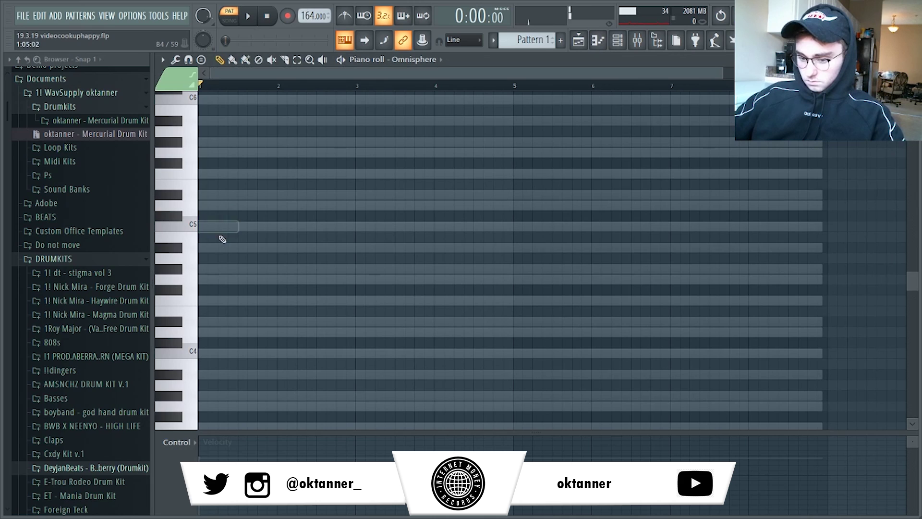
{"action": "left_click", "coordinate": [201, 248]}
{"action": "left_click", "coordinate": [201, 196]}
{"action": "left_click", "coordinate": [202, 152]}
{"action": "right_click", "coordinate": [201, 152]}
{"action": "left_click", "coordinate": [202, 143]}
{"action": "key", "text": "space"}
{"action": "key", "text": "space"}
{"action": "left_click_drag", "start_coordinate": [213, 247], "coordinate": [210, 226]}
{"action": "key", "text": "space"}
{"action": "key", "text": "space"}
{"action": "key", "text": "space"}
{"action": "key", "text": "space"}
Add a D#6 melody note above the opening chord and a C6 note at 1:13.
{"action": "scroll", "coordinate": [230, 166], "scroll_direction": "up", "scroll_amount": 2}
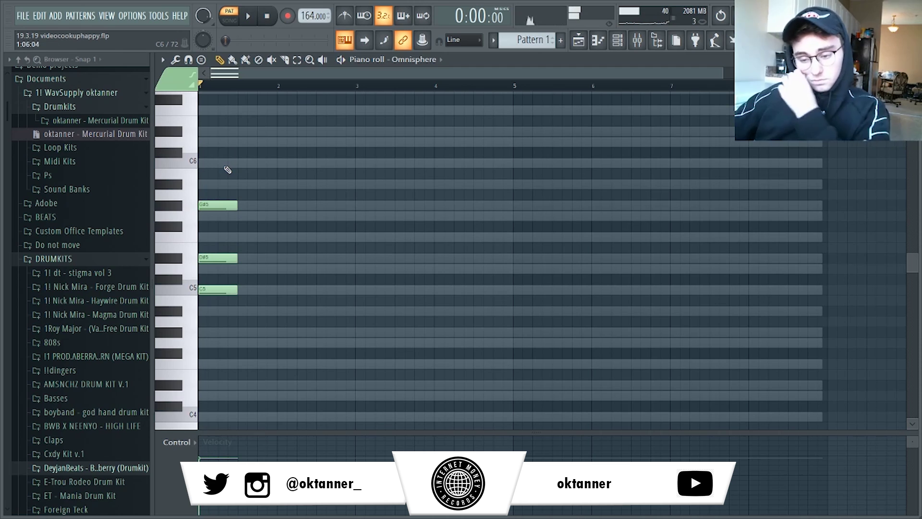
{"action": "left_click", "coordinate": [229, 164]}
{"action": "right_click", "coordinate": [229, 164]}
{"action": "left_click", "coordinate": [221, 162]}
{"action": "left_click", "coordinate": [219, 132]}
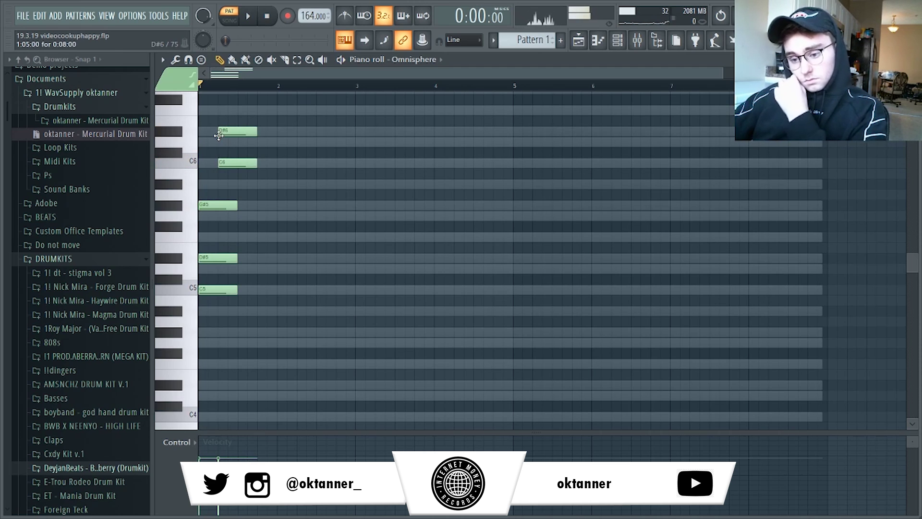
{"action": "key", "text": "space"}
{"action": "key", "text": "space"}
{"action": "right_click", "coordinate": [241, 133]}
{"action": "key", "text": "space"}
{"action": "left_click", "coordinate": [233, 133]}
{"action": "key", "text": "space"}
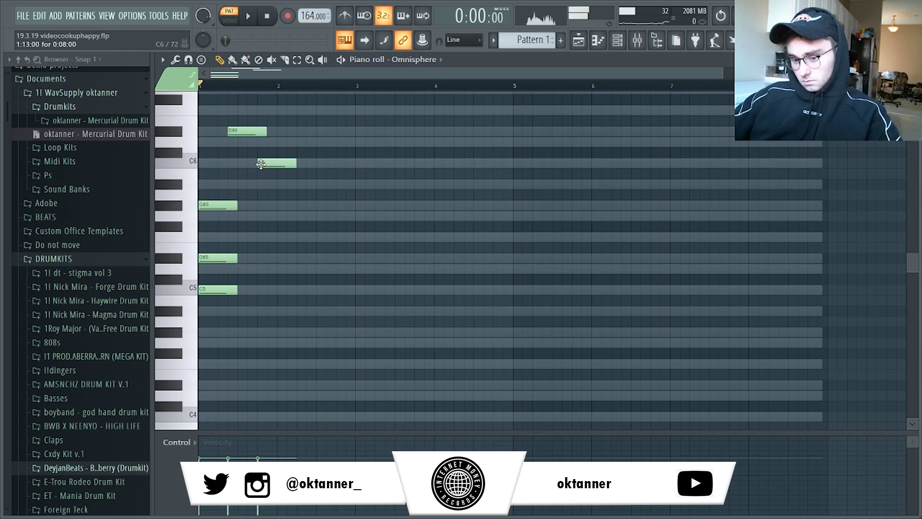
Complete the second chord under the C6 with G5 and D#5 and play it back.
{"action": "left_click", "coordinate": [261, 205]}
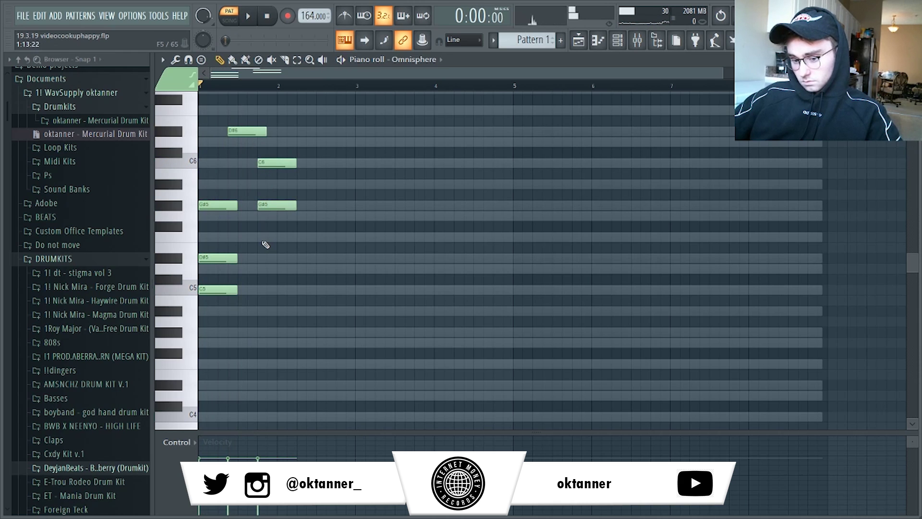
{"action": "left_click", "coordinate": [254, 219]}
{"action": "key", "text": "space"}
{"action": "scroll", "coordinate": [379, 183], "scroll_direction": "up", "scroll_amount": 2}
{"action": "key", "text": "space"}
Add a descending run of three short notes, G6, F6 and A#5, right after the second chord.
{"action": "left_click", "coordinate": [303, 173]}
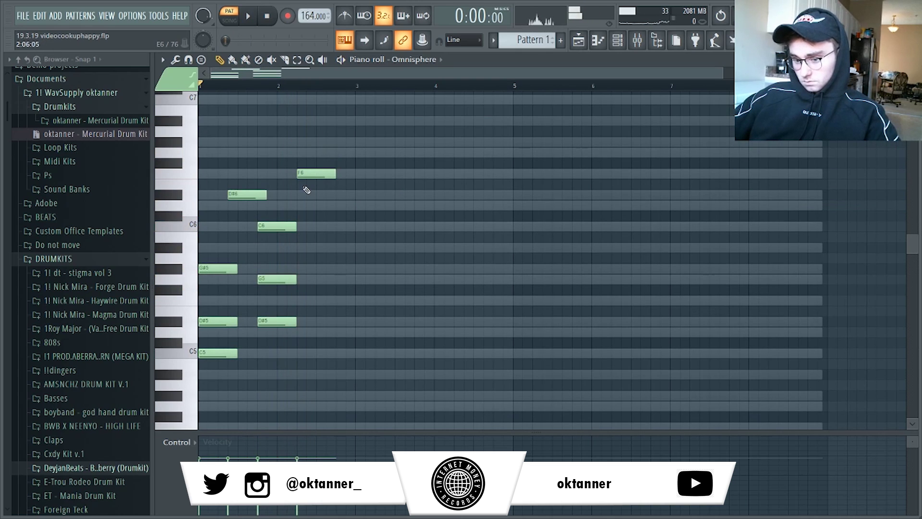
{"action": "left_click", "coordinate": [301, 194]}
{"action": "right_click", "coordinate": [303, 175]}
{"action": "left_click", "coordinate": [298, 144]}
{"action": "right_click", "coordinate": [300, 143]}
{"action": "left_click", "coordinate": [303, 175]}
{"action": "right_click", "coordinate": [317, 177]}
{"action": "left_click", "coordinate": [301, 152]}
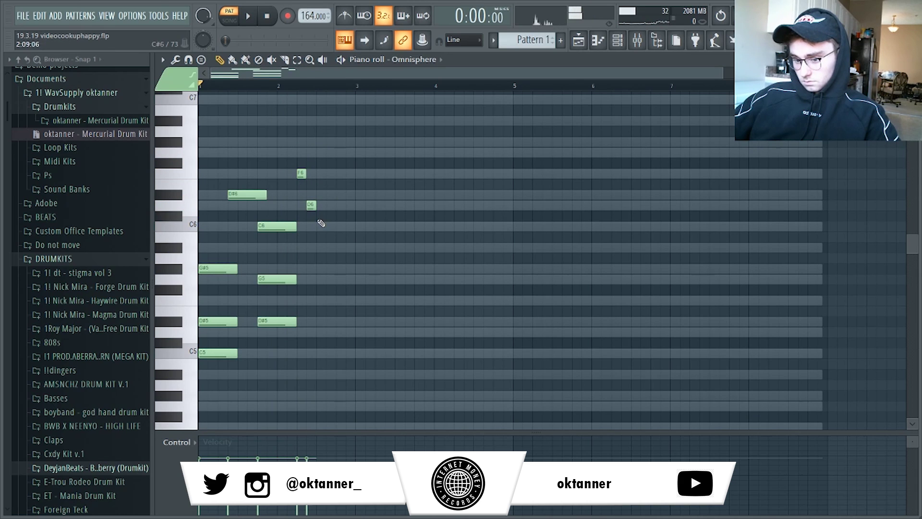
{"action": "key", "text": "space"}
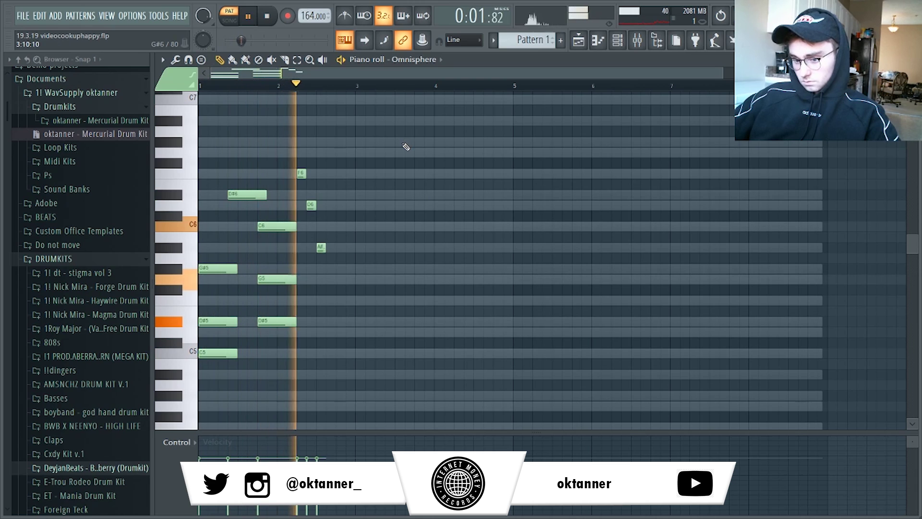
{"action": "key", "text": "space"}
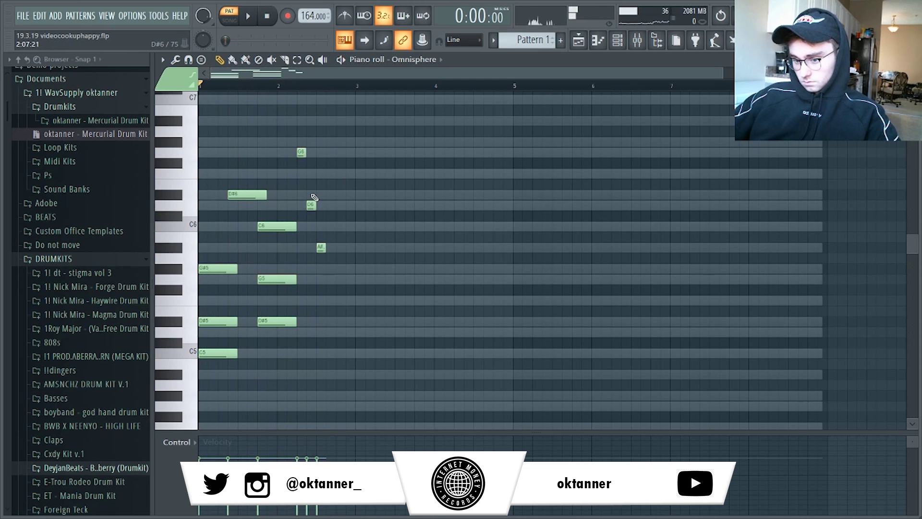
{"action": "key", "text": "space"}
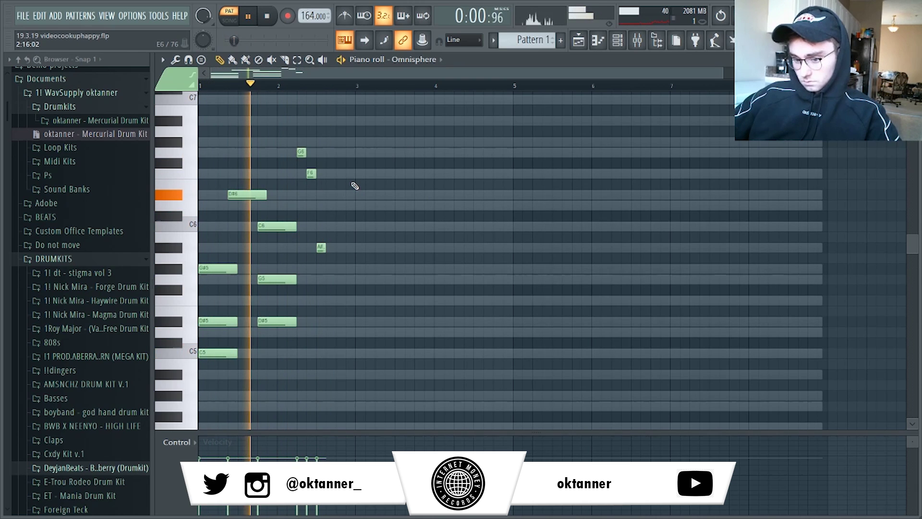
Shift the three-note run four steps later and lengthen the second chord up to the run's start.
{"action": "left_click_drag", "start_coordinate": [299, 140], "coordinate": [343, 249]}
{"action": "key", "text": "space"}
{"action": "key", "text": "space"}
{"action": "left_click_drag", "start_coordinate": [292, 200], "coordinate": [297, 332]}
{"action": "left_click_drag", "start_coordinate": [294, 228], "coordinate": [316, 255]}
{"action": "key", "text": "space"}
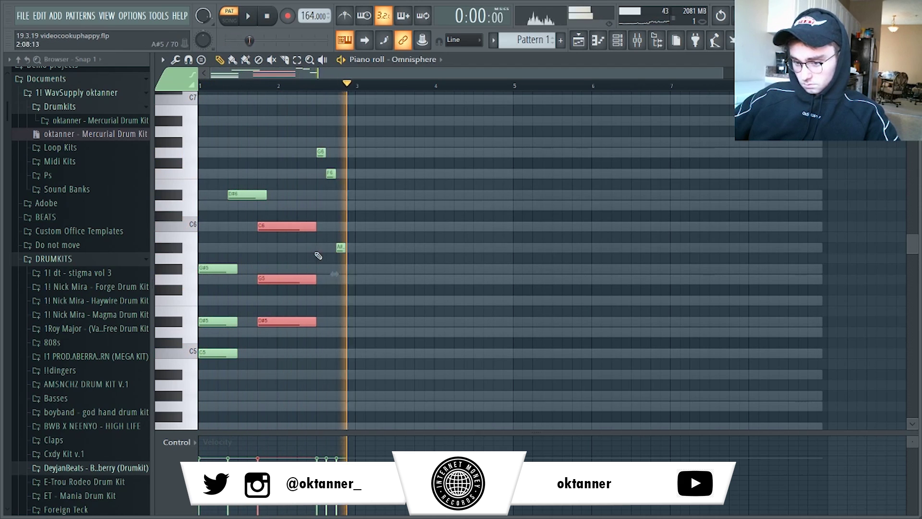
Lower the first two notes of the run to F6 and D#6, keeping them short.
{"action": "left_click", "coordinate": [378, 174], "text": "ctrl"}
{"action": "right_click", "coordinate": [320, 152]}
{"action": "left_click", "coordinate": [319, 173]}
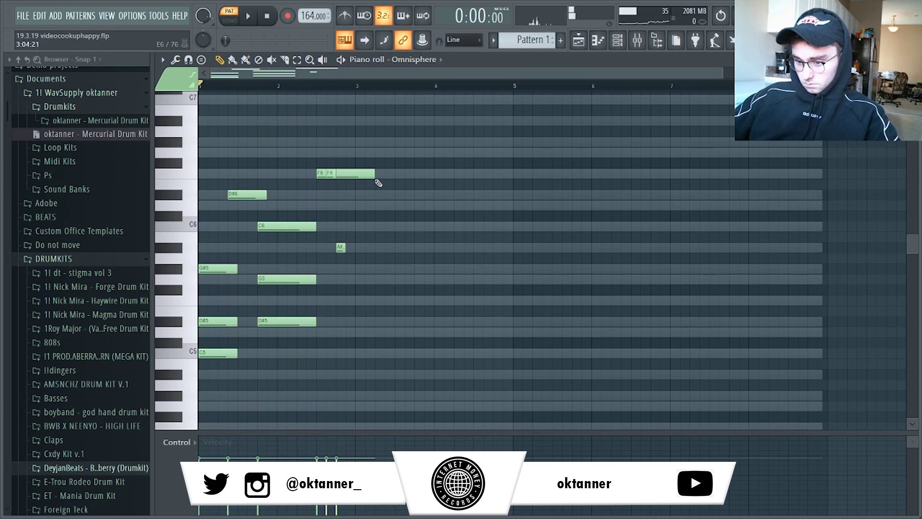
{"action": "key", "text": "space"}
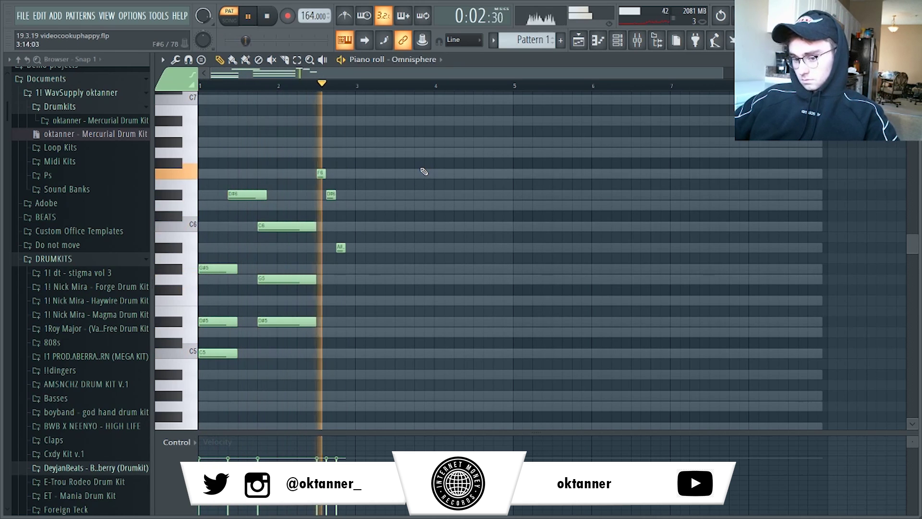
{"action": "key", "text": "space"}
Add a third chord of A#5, G5 and D5 at the start of bar 3 and play it back.
{"action": "left_click", "coordinate": [361, 280]}
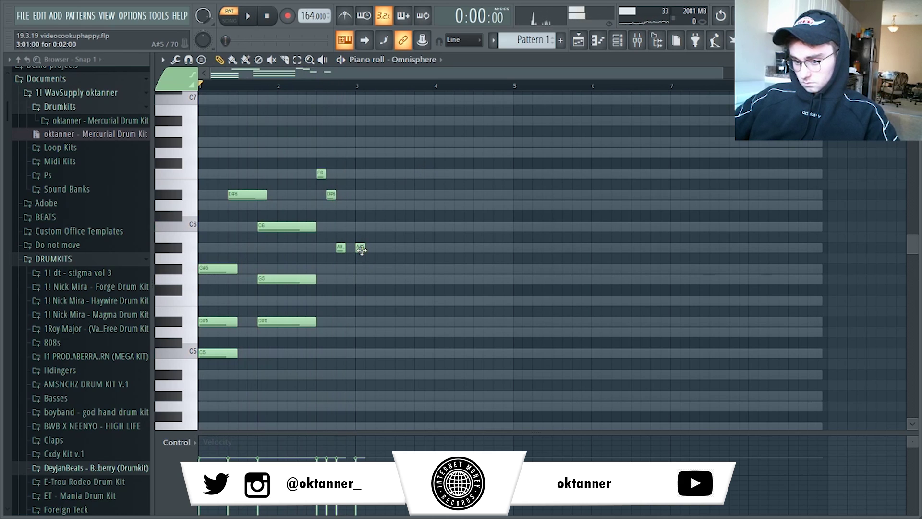
{"action": "left_click", "coordinate": [362, 279]}
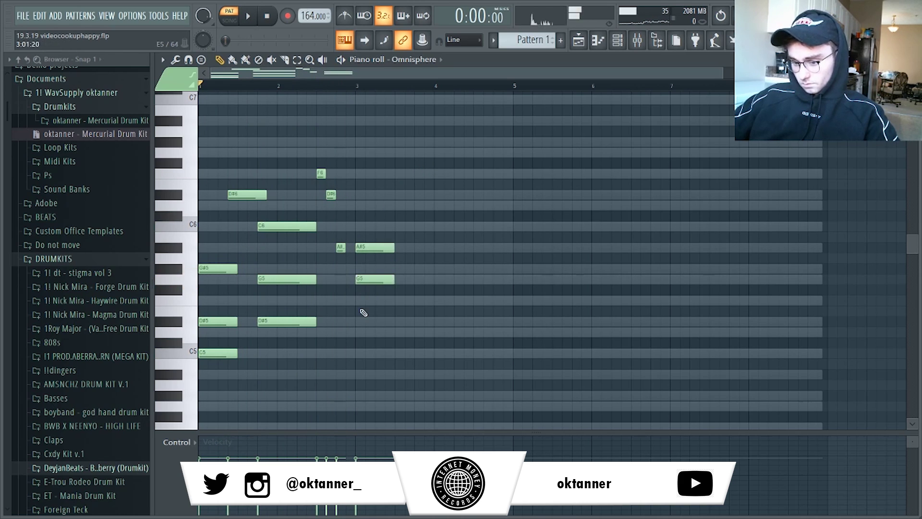
{"action": "left_click", "coordinate": [361, 332]}
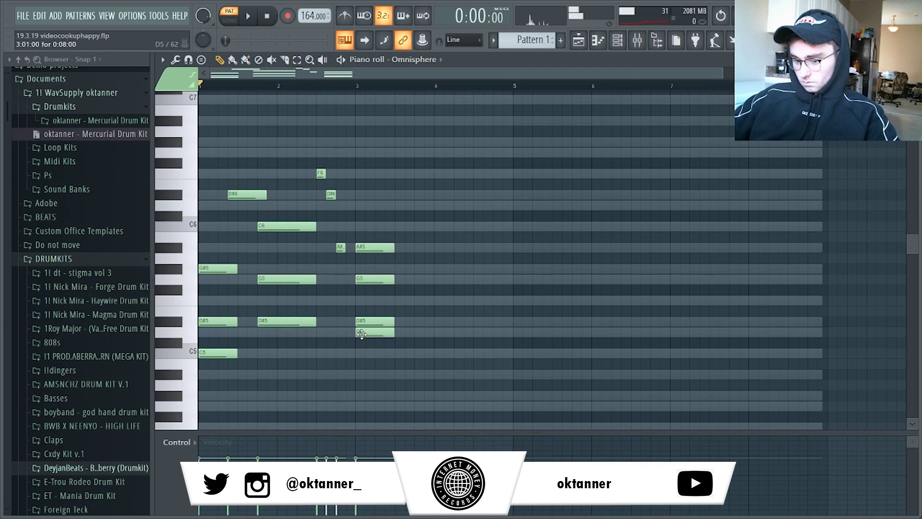
{"action": "right_click", "coordinate": [361, 320]}
{"action": "key", "text": "space"}
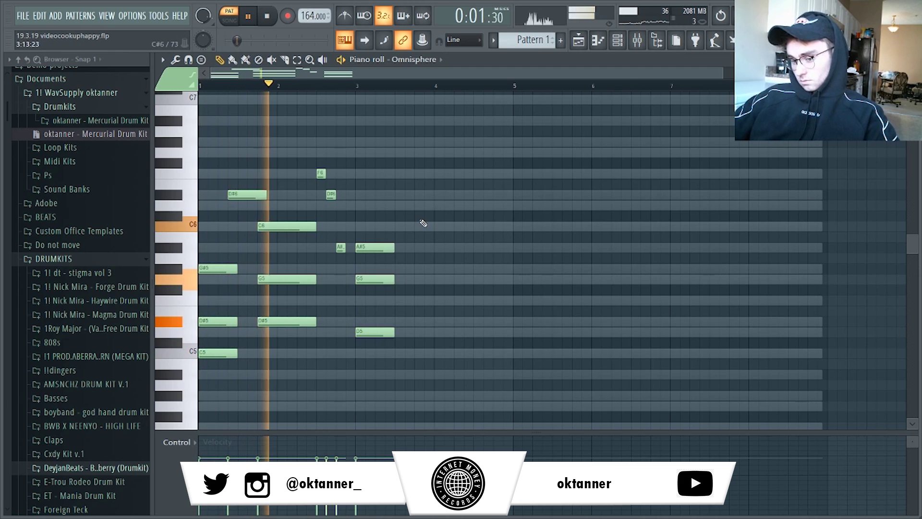
{"action": "key", "text": "space"}
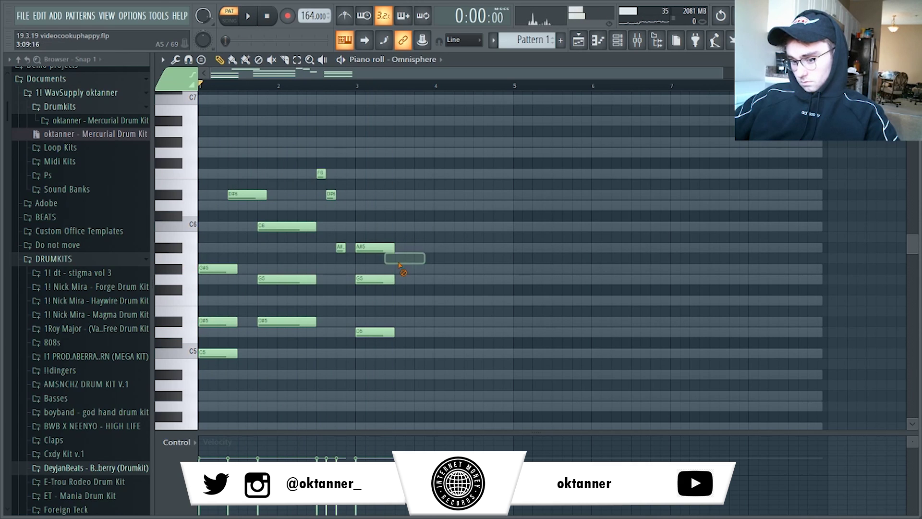
Try several pitches for a connecting note over the third chord's end, settling on a six-step G#5.
{"action": "left_click", "coordinate": [387, 279]}
{"action": "key", "text": "space"}
{"action": "left_click_drag", "start_coordinate": [424, 279], "coordinate": [411, 275]}
{"action": "key", "text": "space"}
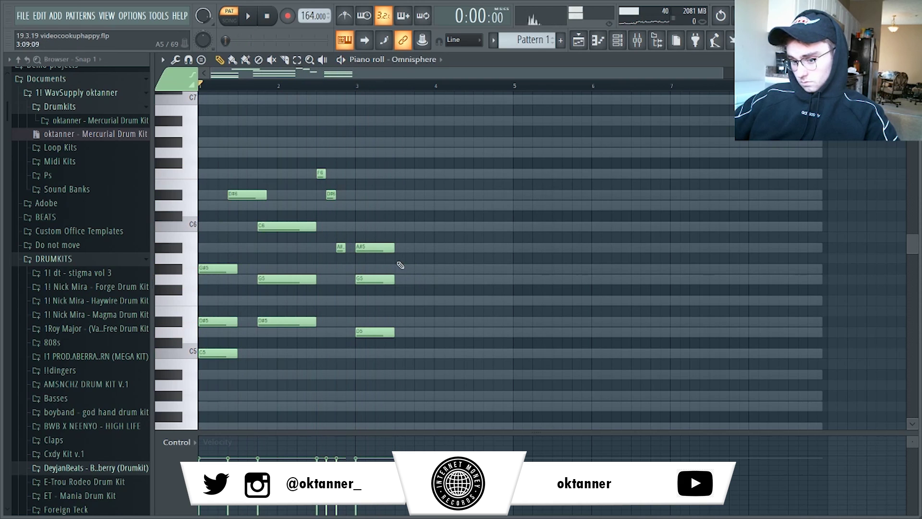
{"action": "left_click", "coordinate": [387, 237]}
{"action": "left_click_drag", "start_coordinate": [390, 238], "coordinate": [390, 226]}
{"action": "key", "text": "space"}
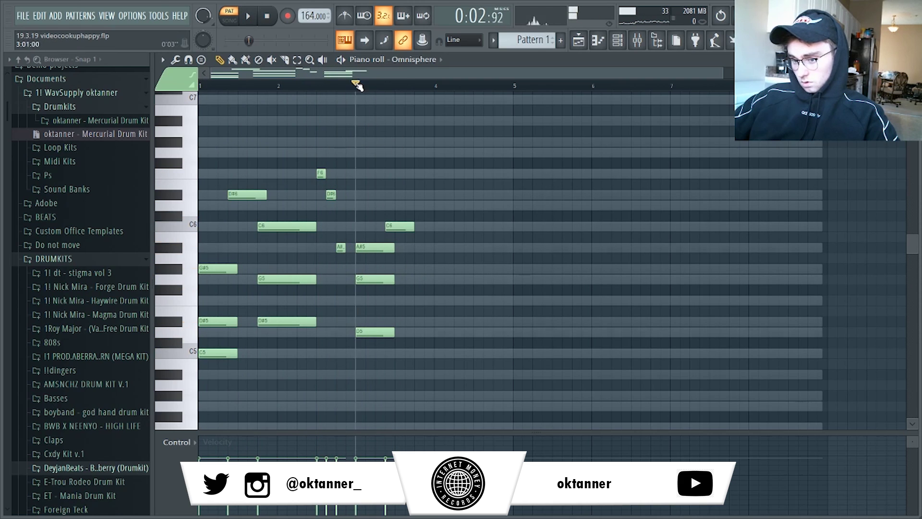
{"action": "key", "text": "space"}
{"action": "right_click", "coordinate": [400, 228]}
{"action": "left_click", "coordinate": [390, 268]}
{"action": "key", "text": "space"}
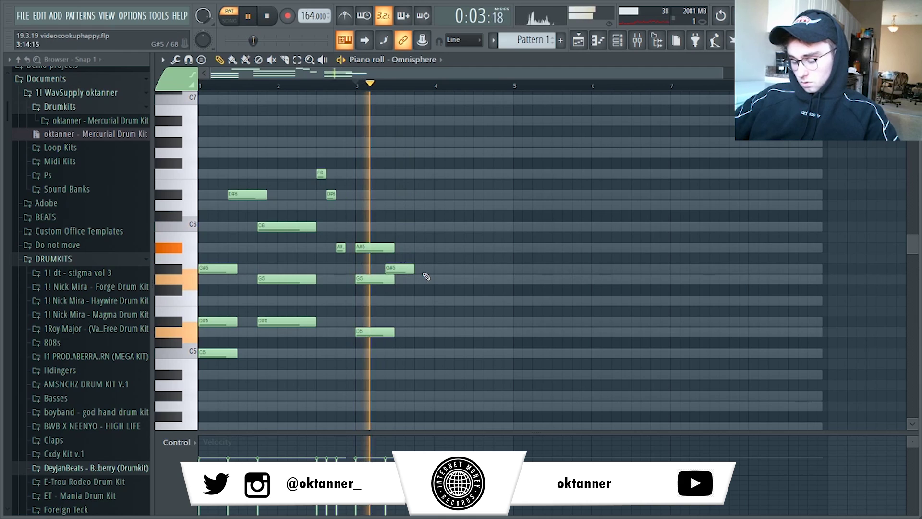
{"action": "key", "text": "space"}
Add a fourth chord of C6, G#5 and F5 at 3:13 and audition it.
{"action": "left_click", "coordinate": [413, 204]}
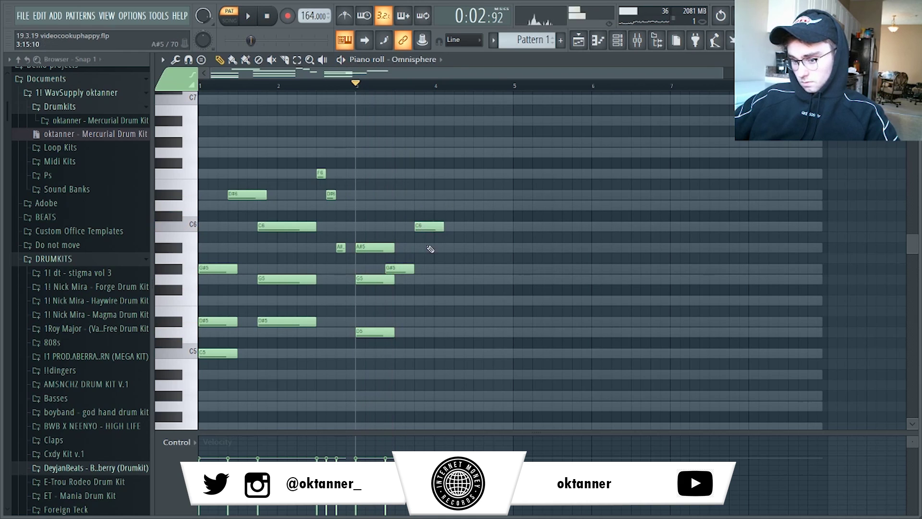
{"action": "left_click_drag", "start_coordinate": [442, 216], "coordinate": [429, 300]}
{"action": "right_click", "coordinate": [430, 287]}
{"action": "key", "text": "space"}
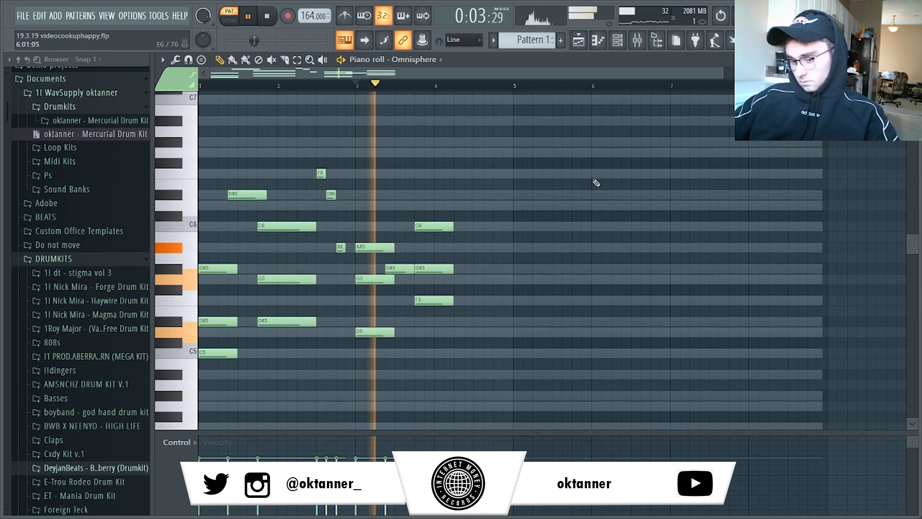
{"action": "key", "text": "space"}
{"action": "key", "text": "space"}
{"action": "key", "text": "space"}
Revoice the fourth chord's lower notes to G5 and D#5.
{"action": "left_click_drag", "start_coordinate": [434, 269], "coordinate": [428, 325]}
{"action": "key", "text": "space"}
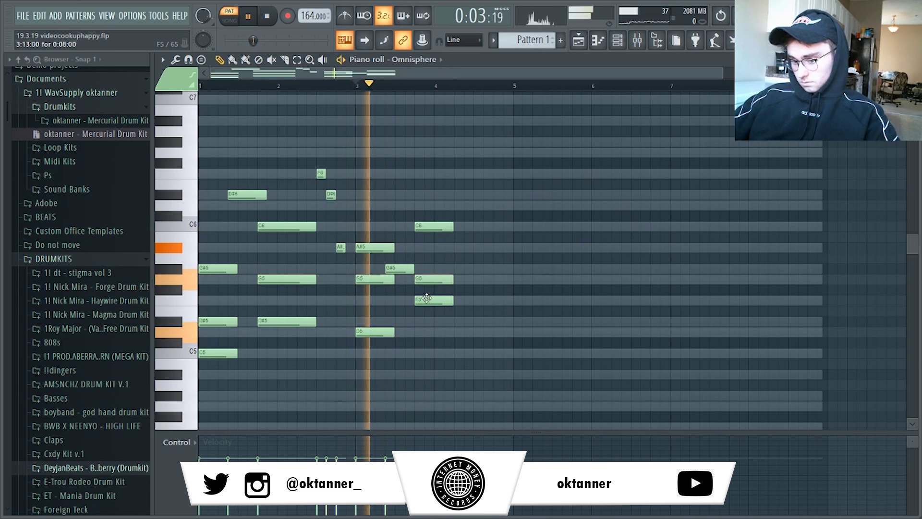
{"action": "key", "text": "space"}
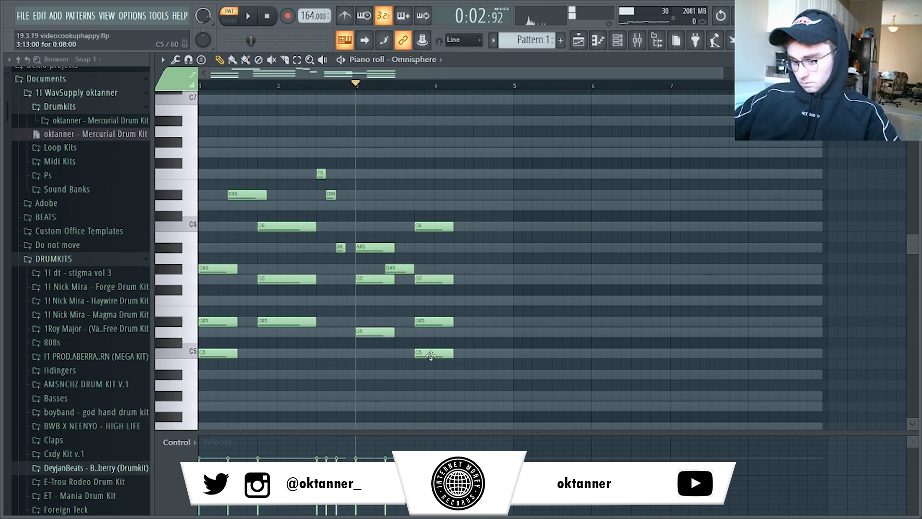
{"action": "right_click", "coordinate": [431, 356]}
{"action": "key", "text": "space"}
Extend the fourth chord to the end of bar 4 and add short A#5 and F5 notes in bar 4's second half.
{"action": "left_click_drag", "start_coordinate": [431, 211], "coordinate": [459, 365]}
{"action": "left_click_drag", "start_coordinate": [453, 226], "coordinate": [532, 301]}
{"action": "left_click", "coordinate": [470, 237]}
{"action": "key", "text": "space"}
{"action": "left_click", "coordinate": [473, 248]}
{"action": "left_click", "coordinate": [496, 302]}
{"action": "left_click_drag", "start_coordinate": [529, 245], "coordinate": [488, 242]}
{"action": "left_click_drag", "start_coordinate": [458, 216], "coordinate": [501, 243]}
{"action": "left_click", "coordinate": [562, 241], "text": "ctrl"}
Lengthen the first two chords so each meets the next chord, trimming the D#6 note to the first chord's end.
{"action": "left_click_drag", "start_coordinate": [347, 88], "coordinate": [200, 91]}
{"action": "key", "text": "space"}
{"action": "left_click_drag", "start_coordinate": [232, 250], "coordinate": [226, 357]}
{"action": "left_click_drag", "start_coordinate": [236, 270], "coordinate": [256, 271]}
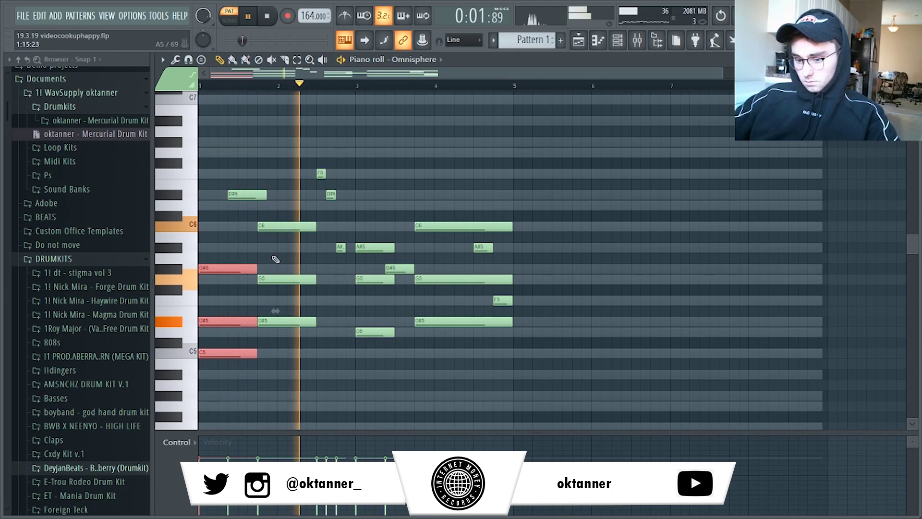
{"action": "left_click", "coordinate": [275, 255], "text": "ctrl"}
{"action": "left_click_drag", "start_coordinate": [263, 214], "coordinate": [274, 329]}
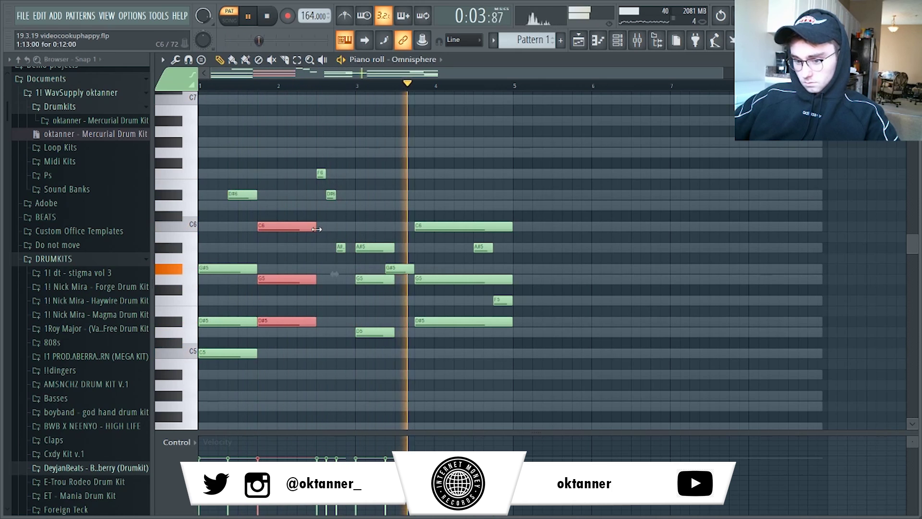
{"action": "left_click_drag", "start_coordinate": [315, 226], "coordinate": [355, 226]}
{"action": "left_click", "coordinate": [612, 136], "text": "ctrl"}
Duplicate the four-bar phrase into bars 5 to 8.
{"action": "key", "text": "ctrl+b"}
{"action": "left_click", "coordinate": [607, 137], "text": "ctrl"}
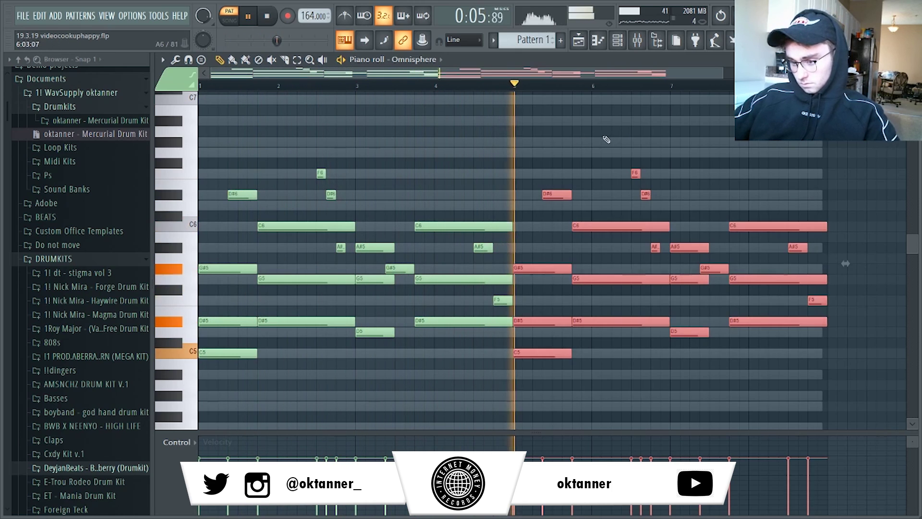
{"action": "scroll", "coordinate": [605, 144], "scroll_direction": "down", "scroll_amount": 2}
{"action": "key", "text": "space"}
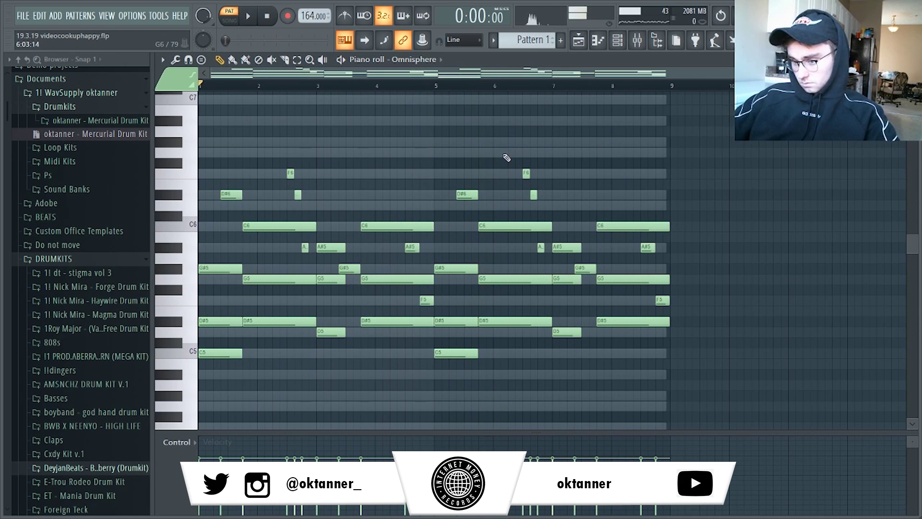
Add short G#6 and G6 notes in bar 6 leading down to the F6, and audition the phrase.
{"action": "left_click", "coordinate": [506, 123]}
{"action": "right_click", "coordinate": [523, 123]}
{"action": "left_click", "coordinate": [501, 102]}
{"action": "right_click", "coordinate": [514, 103]}
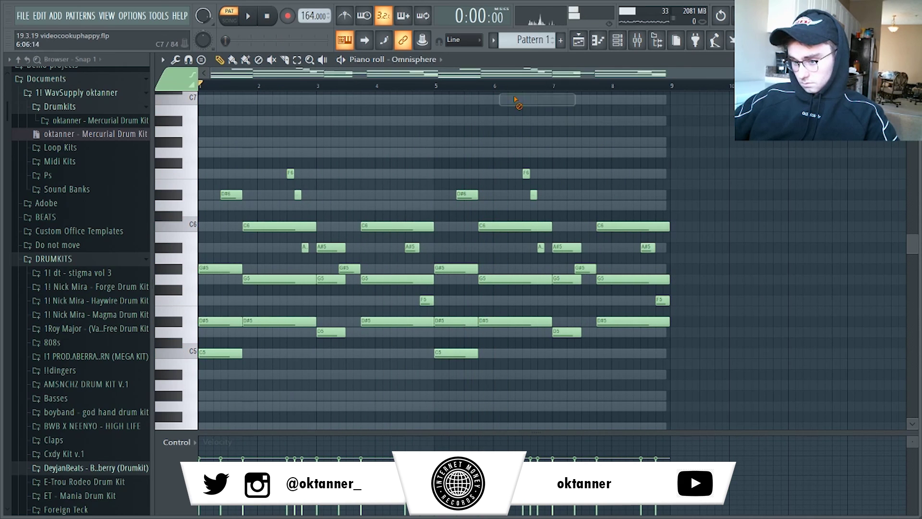
{"action": "left_click", "coordinate": [507, 141]}
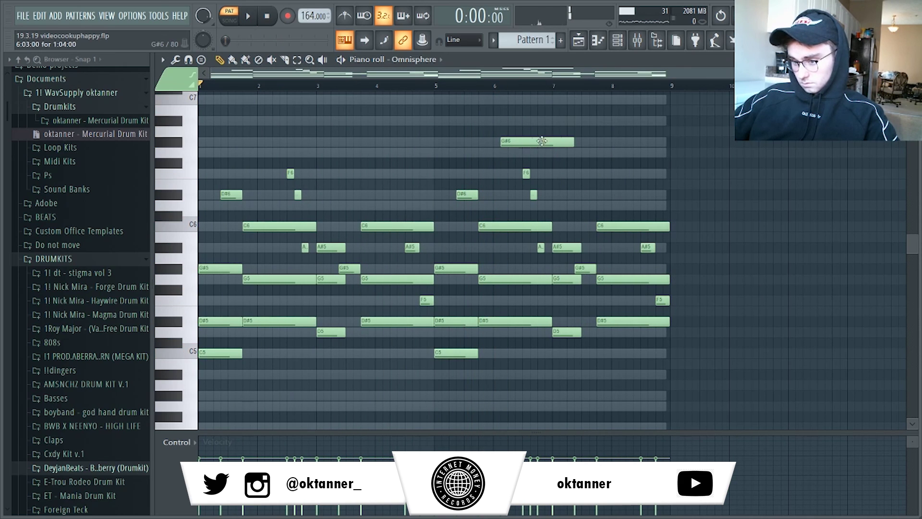
{"action": "left_click", "coordinate": [514, 153]}
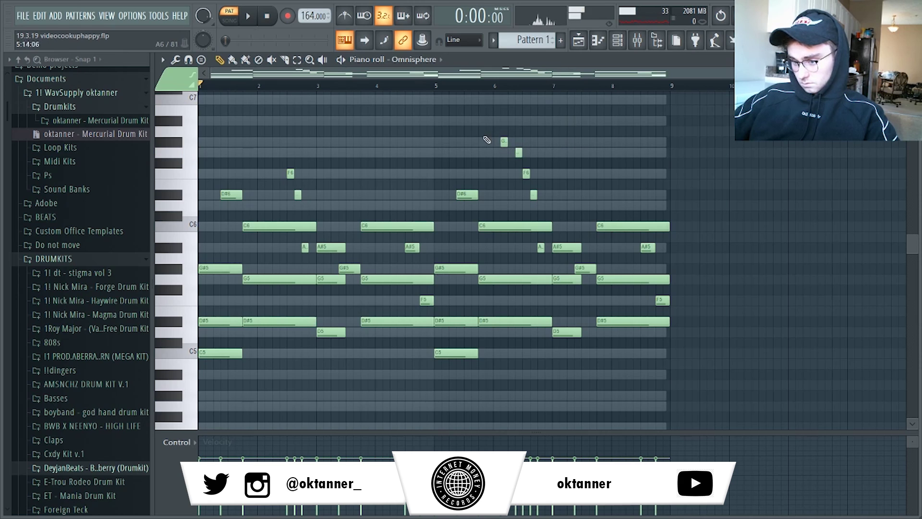
{"action": "left_click", "coordinate": [513, 153]}
{"action": "key", "text": "space"}
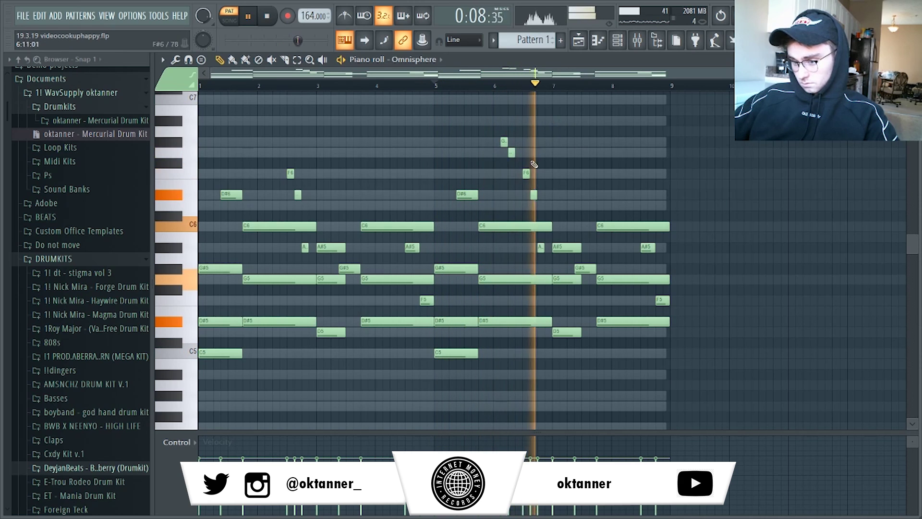
Shift bar 6's short D#6 one step to the right and delete the short A#5 near the bar's end.
{"action": "key", "text": "space"}
{"action": "key", "text": "space"}
{"action": "left_click_drag", "start_coordinate": [534, 195], "coordinate": [541, 194]}
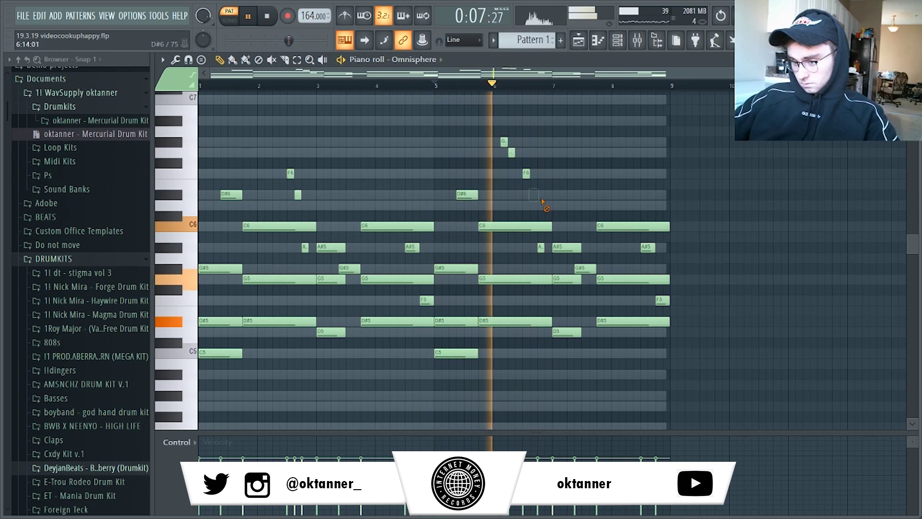
{"action": "right_click", "coordinate": [542, 248]}
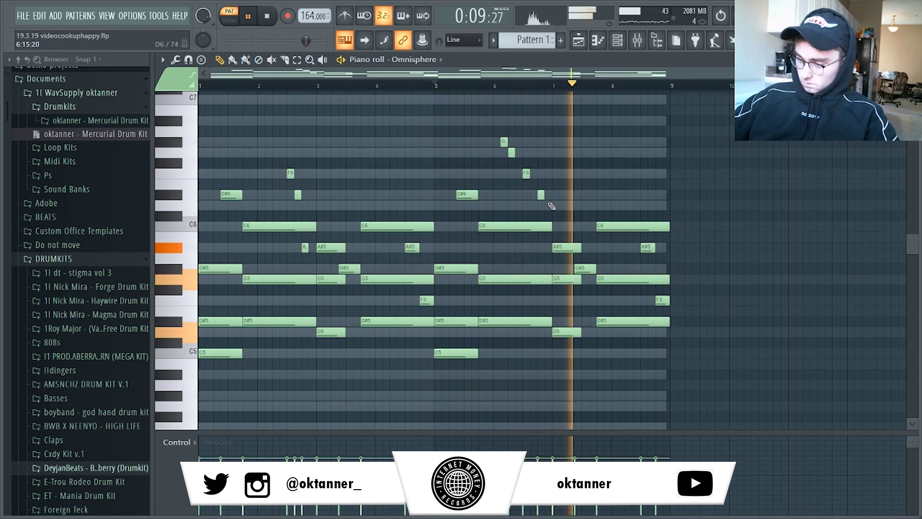
Lengthen bar 6's F6 up to the D#6 and the D#6 up to bar 7, and save the project.
{"action": "left_click_drag", "start_coordinate": [522, 159], "coordinate": [563, 213]}
{"action": "left_click_drag", "start_coordinate": [529, 174], "coordinate": [537, 175]}
{"action": "left_click", "coordinate": [646, 214], "text": "ctrl"}
{"action": "key", "text": "space"}
{"action": "key", "text": "ctrl+s"}
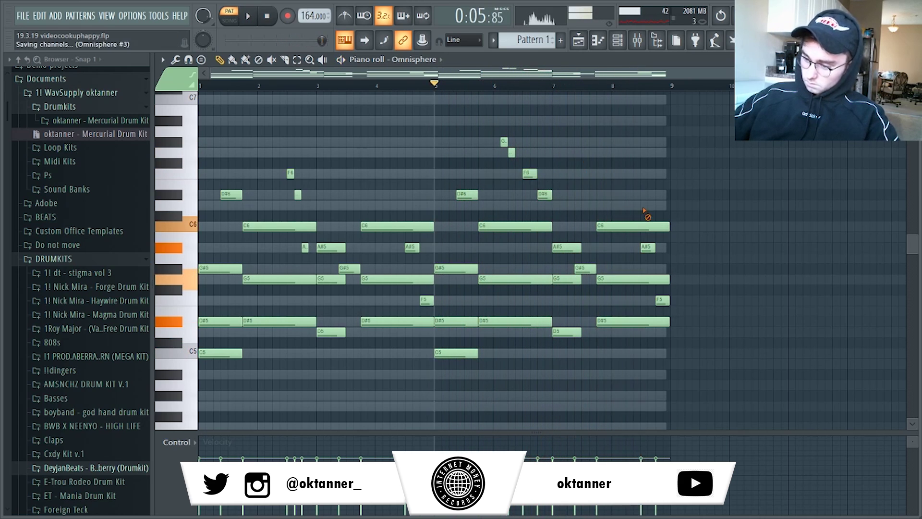
Replace the short A#5 and F5 notes at the end of bar 8 with short D6 and D#6 notes.
{"action": "right_click", "coordinate": [647, 247]}
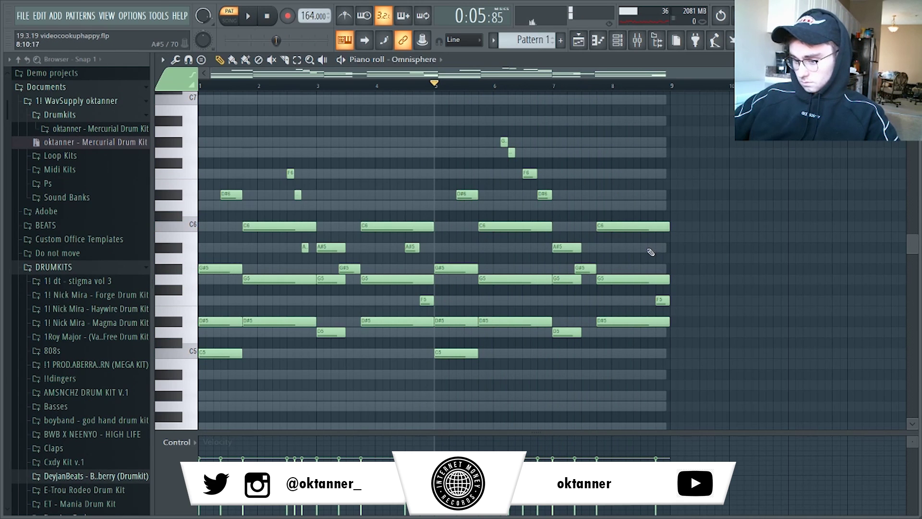
{"action": "key", "text": "space"}
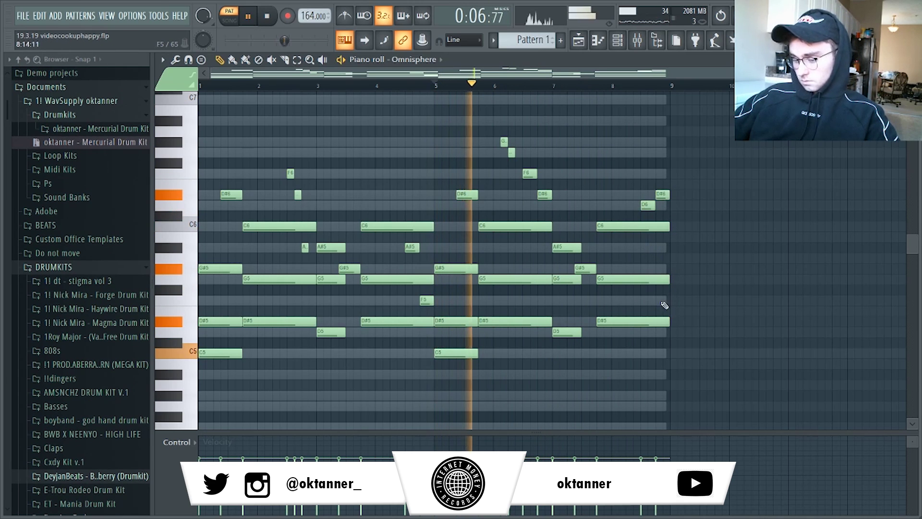
{"action": "right_click", "coordinate": [663, 300]}
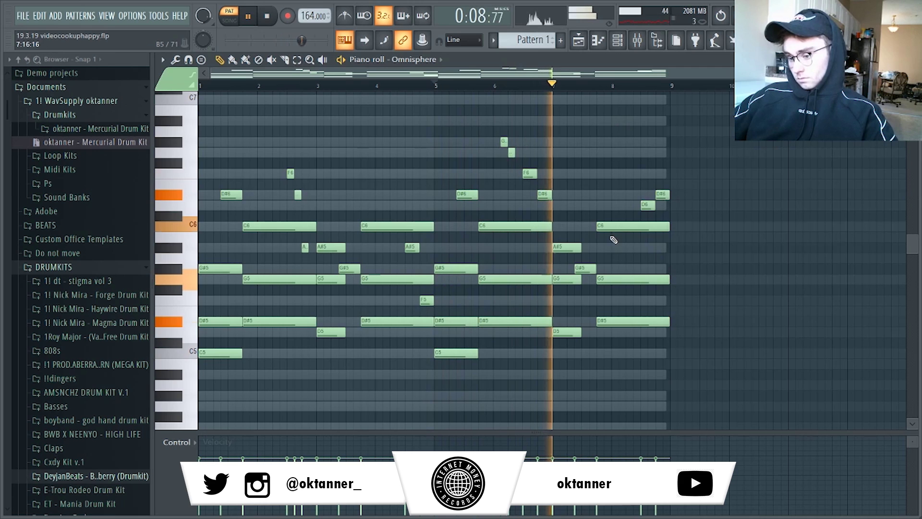
Replace bar 7's short G#5 with a short D6 before the last chord, auditioning from the start of bar 7.
{"action": "key", "text": "space"}
{"action": "left_click", "coordinate": [553, 85]}
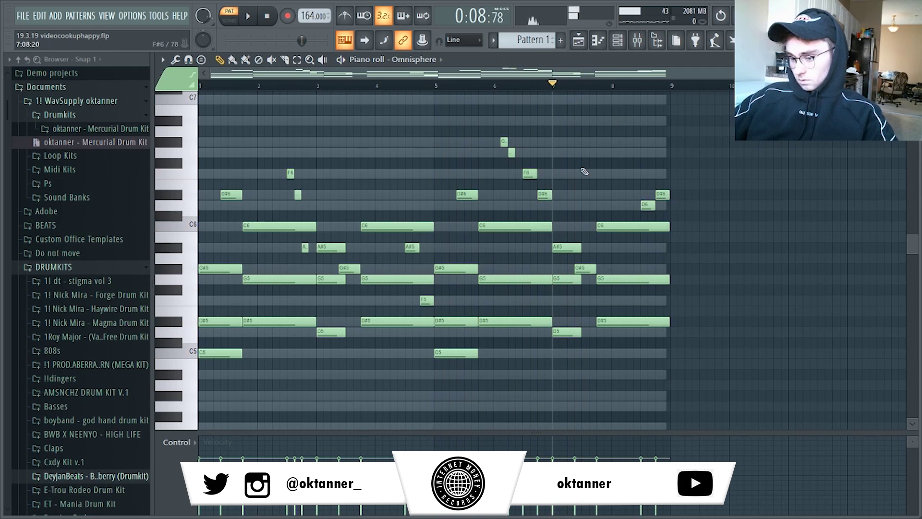
{"action": "key", "text": "space"}
{"action": "key", "text": "space"}
{"action": "key", "text": "space"}
{"action": "key", "text": "space"}
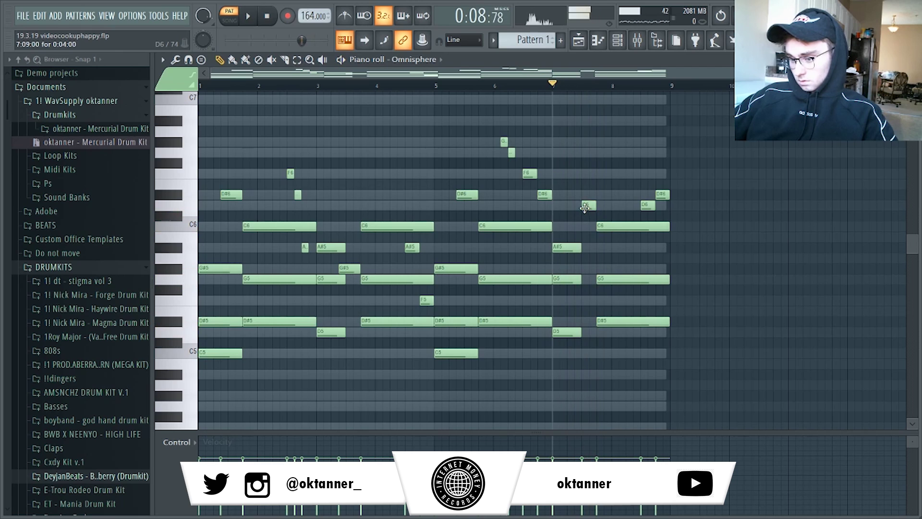
{"action": "key", "text": "space"}
{"action": "key", "text": "space"}
Try the bar 7 passing note slightly earlier, at G6 and at D6, auditioning each pitch.
{"action": "left_click", "coordinate": [579, 152]}
{"action": "key", "text": "space"}
{"action": "key", "text": "space"}
{"action": "left_click_drag", "start_coordinate": [579, 152], "coordinate": [579, 205]}
{"action": "key", "text": "space"}
{"action": "key", "text": "space"}
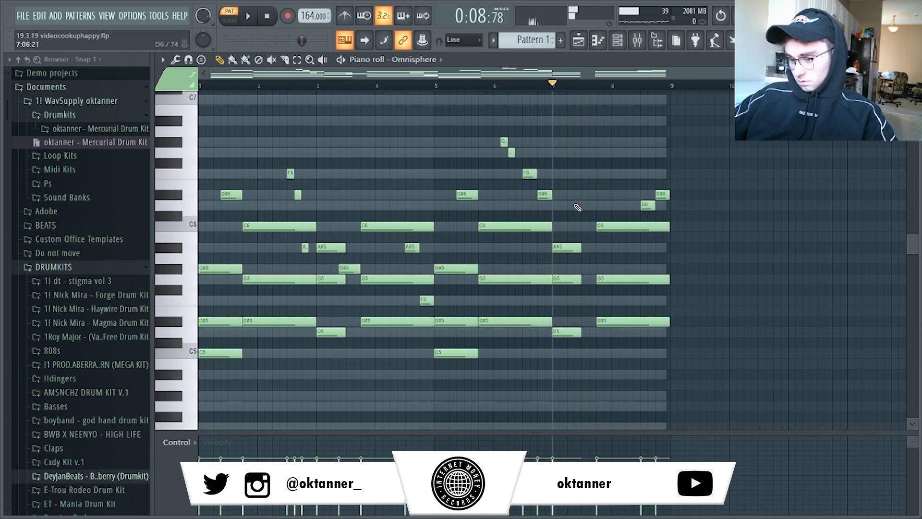
Add a D#6 on top of the last chord and stretch it through most of bar 8.
{"action": "left_click", "coordinate": [597, 187]}
{"action": "left_click", "coordinate": [599, 197]}
{"action": "key", "text": "space"}
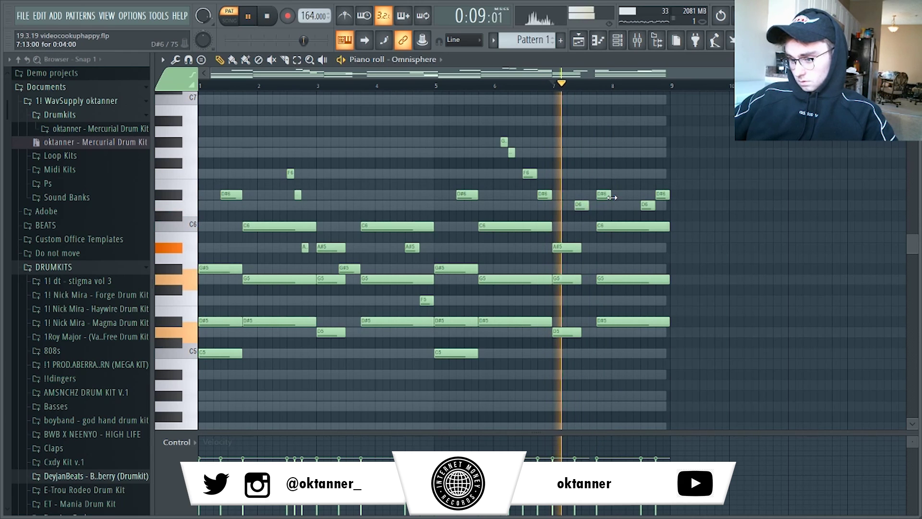
{"action": "left_click_drag", "start_coordinate": [609, 195], "coordinate": [651, 204]}
{"action": "key", "text": "space"}
Audition from bar 5, delete bar 8's short D6 and D#6 notes, and extend the long D#6 to the end of bar 8.
{"action": "left_click_drag", "start_coordinate": [551, 84], "coordinate": [437, 83]}
{"action": "key", "text": "space"}
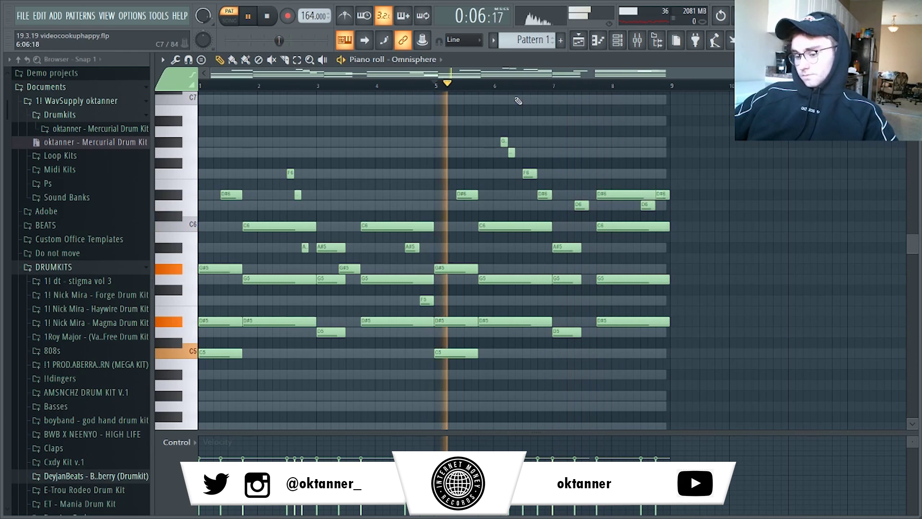
{"action": "right_click", "coordinate": [665, 194]}
{"action": "right_click", "coordinate": [648, 206]}
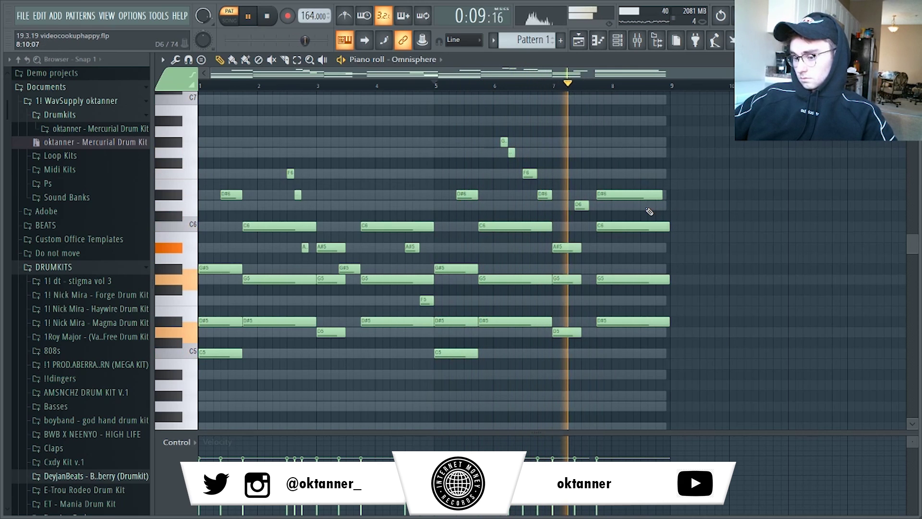
{"action": "left_click_drag", "start_coordinate": [660, 191], "coordinate": [667, 191]}
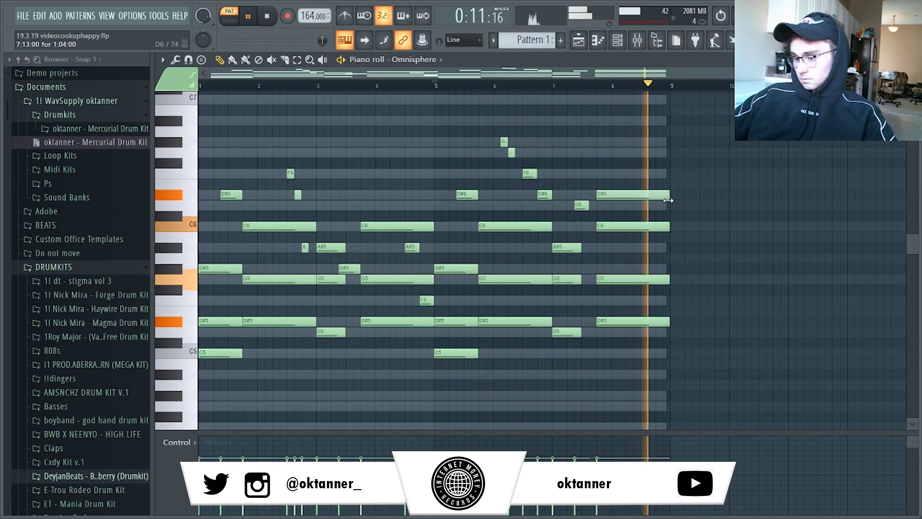
Replace bar 7's short D6 with a G#5 that ends where the last chord begins.
{"action": "key", "text": "space"}
{"action": "left_click", "coordinate": [554, 85]}
{"action": "key", "text": "space"}
{"action": "left_click_drag", "start_coordinate": [582, 236], "coordinate": [578, 251]}
{"action": "key", "text": "space"}
{"action": "right_click", "coordinate": [578, 250]}
{"action": "left_click", "coordinate": [577, 268]}
{"action": "key", "text": "space"}
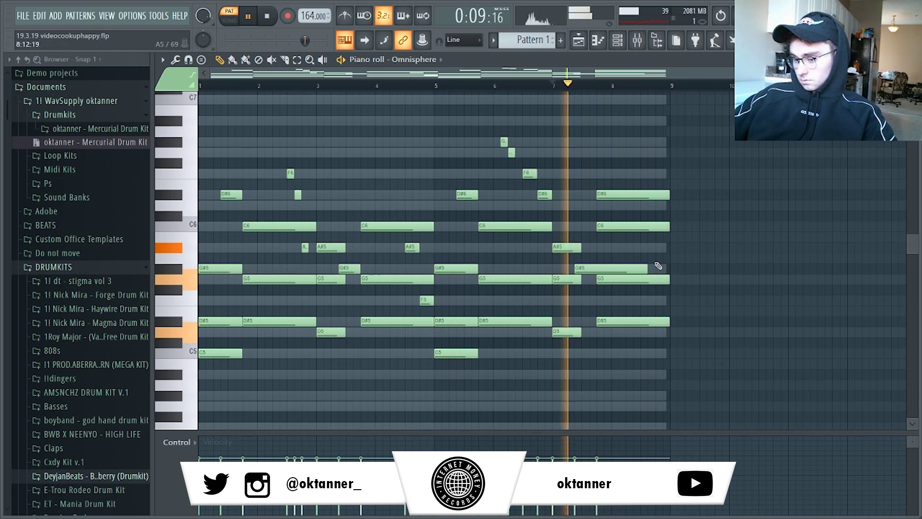
{"action": "left_click_drag", "start_coordinate": [658, 266], "coordinate": [595, 267]}
Add short D6, A#5 and F5 notes as a descending run in bar 8 and audition it.
{"action": "left_click", "coordinate": [659, 204]}
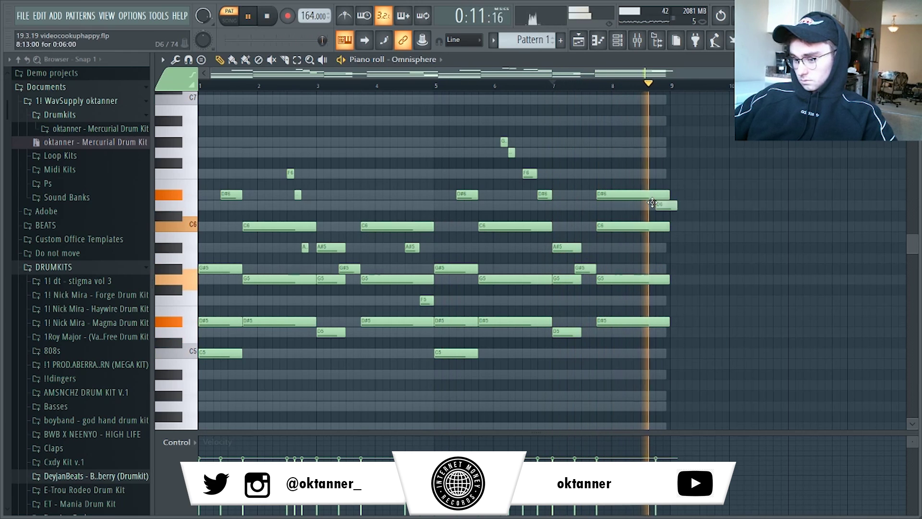
{"action": "key", "text": "space"}
{"action": "left_click_drag", "start_coordinate": [665, 205], "coordinate": [637, 214]}
{"action": "key", "text": "space"}
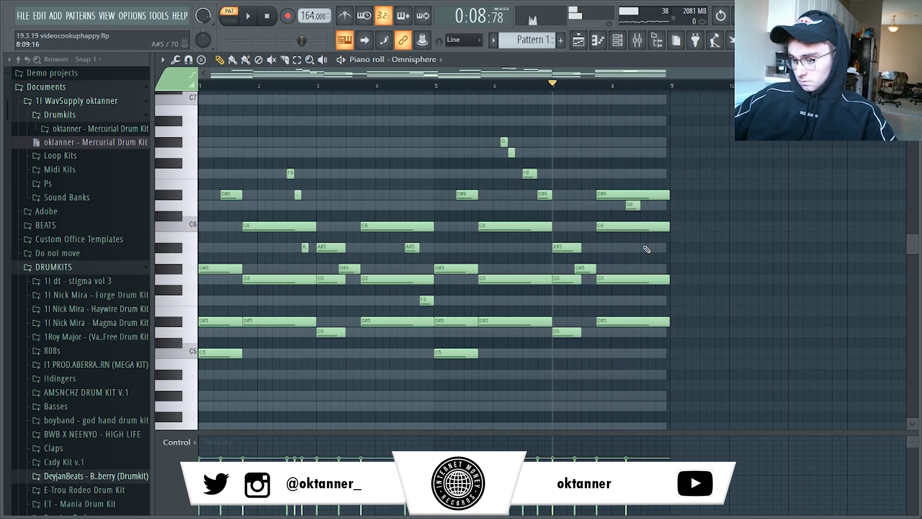
{"action": "left_click", "coordinate": [666, 300]}
{"action": "key", "text": "space"}
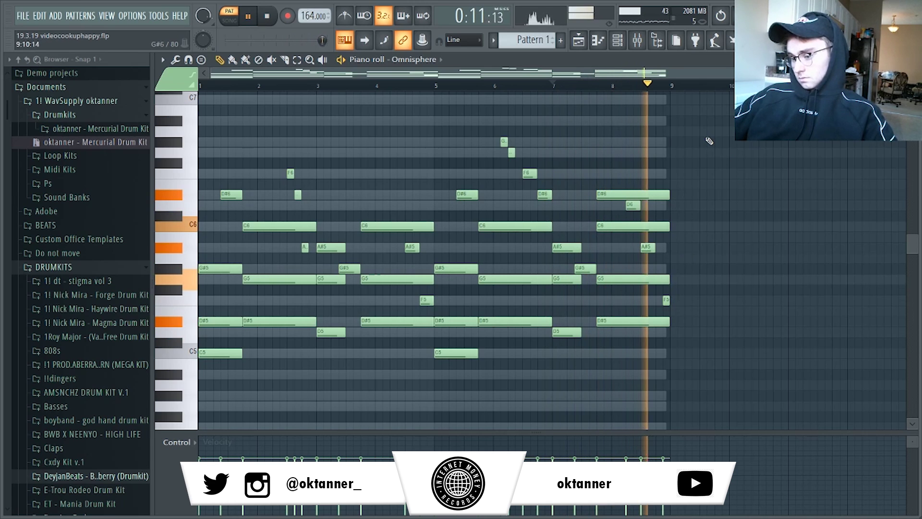
{"action": "key", "text": "space"}
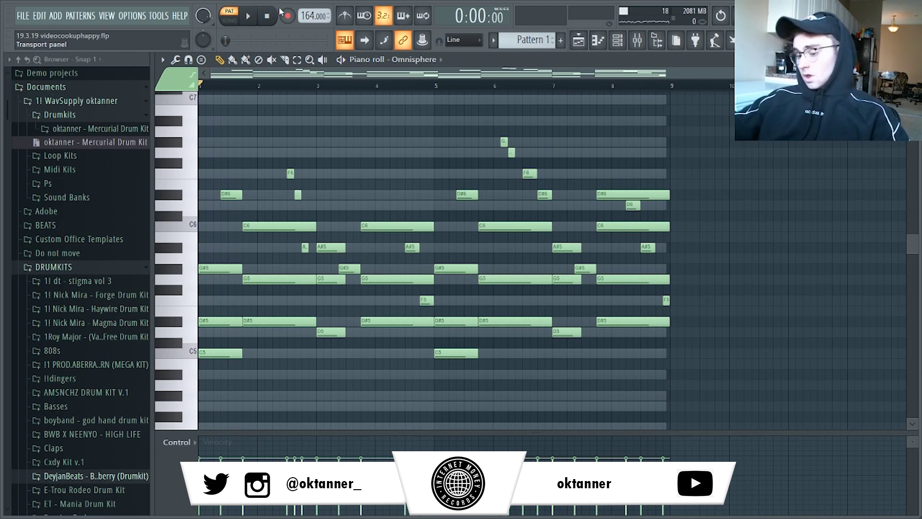
Strum the chords so their upper notes start slightly behind the lower ones.
{"action": "left_click", "coordinate": [579, 41]}
{"action": "left_click", "coordinate": [618, 41]}
{"action": "left_click", "coordinate": [598, 44]}
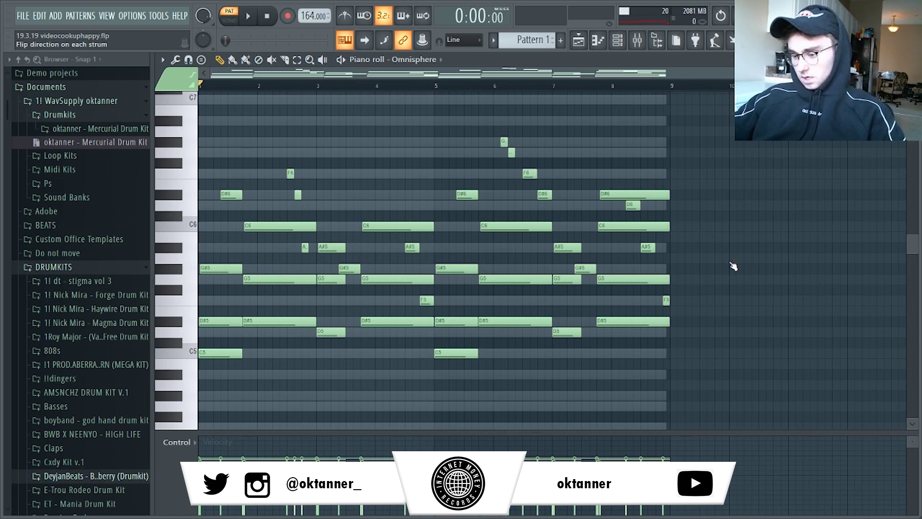
Copy the Omnisphere pattern to the Omnisphere #2 and Omnisphere #3 channels and play the layers together.
{"action": "left_click", "coordinate": [618, 40]}
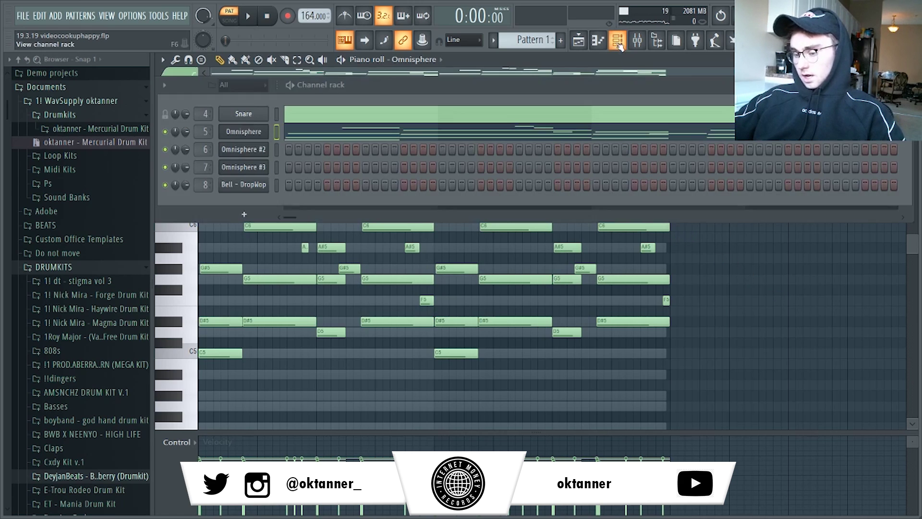
{"action": "left_click", "coordinate": [277, 149]}
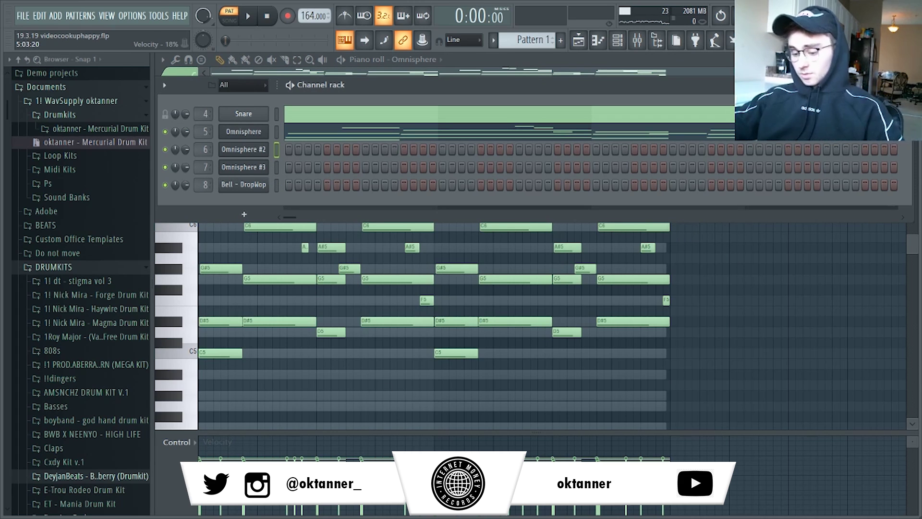
{"action": "key", "text": "F6"}
{"action": "key", "text": "space"}
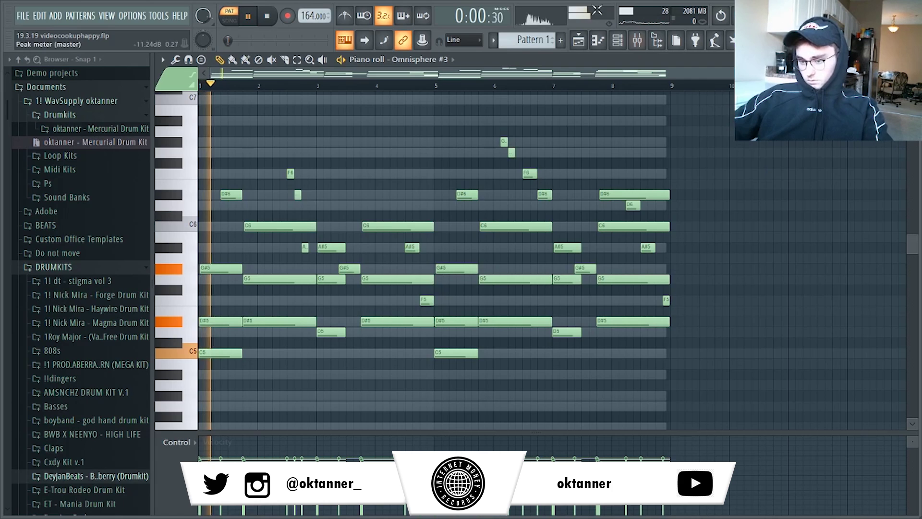
Solo mixer Insert 7 and transpose all Omnisphere #3 notes down one octave.
{"action": "key", "text": "F9"}
{"action": "right_click", "coordinate": [389, 221]}
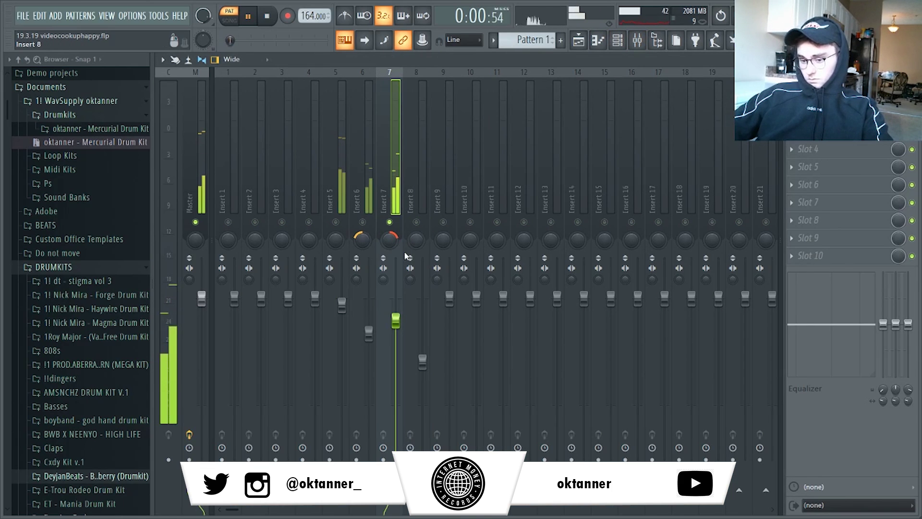
{"action": "key", "text": "F6"}
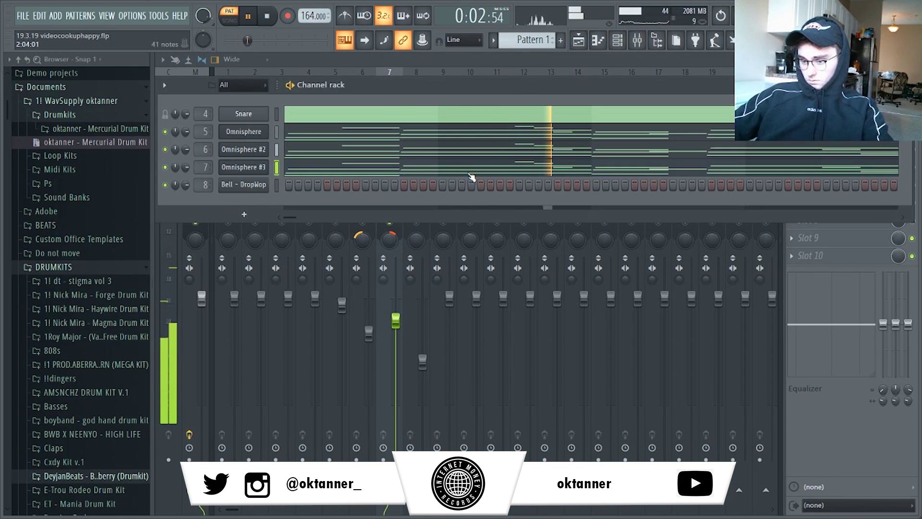
{"action": "key", "text": "F7"}
{"action": "key", "text": "ctrl+Down"}
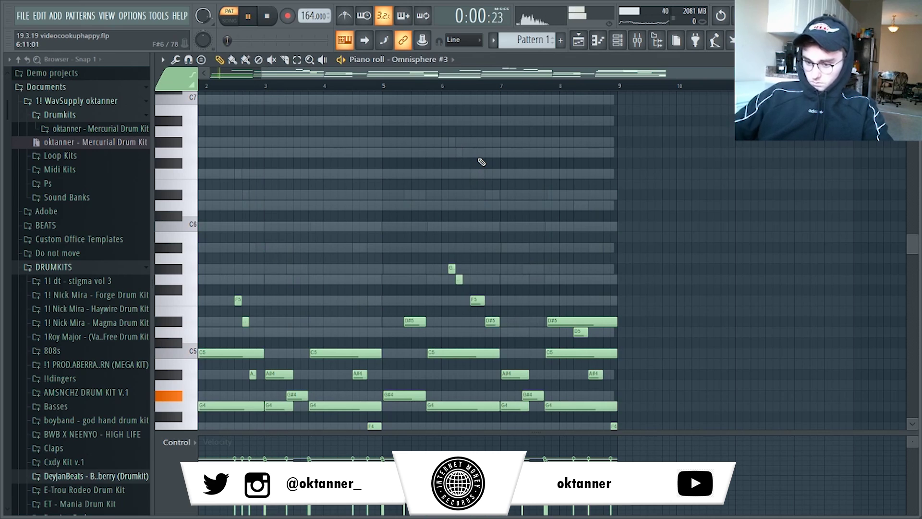
Add Fruity Parametric EQ 2 to Insert 7 and cut the low frequencies with band 1.
{"action": "left_click", "coordinate": [636, 40]}
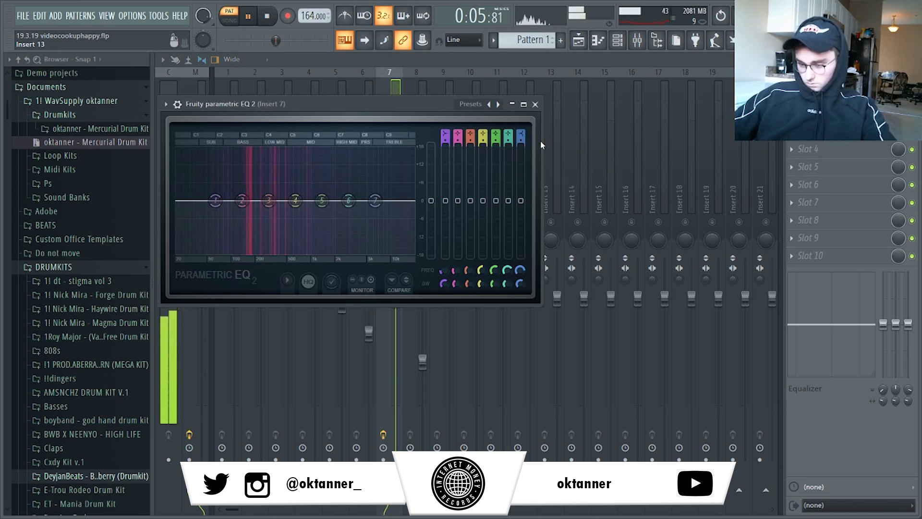
{"action": "left_click_drag", "start_coordinate": [445, 140], "coordinate": [445, 125]}
{"action": "left_click_drag", "start_coordinate": [215, 200], "coordinate": [252, 254]}
{"action": "left_click", "coordinate": [387, 90]}
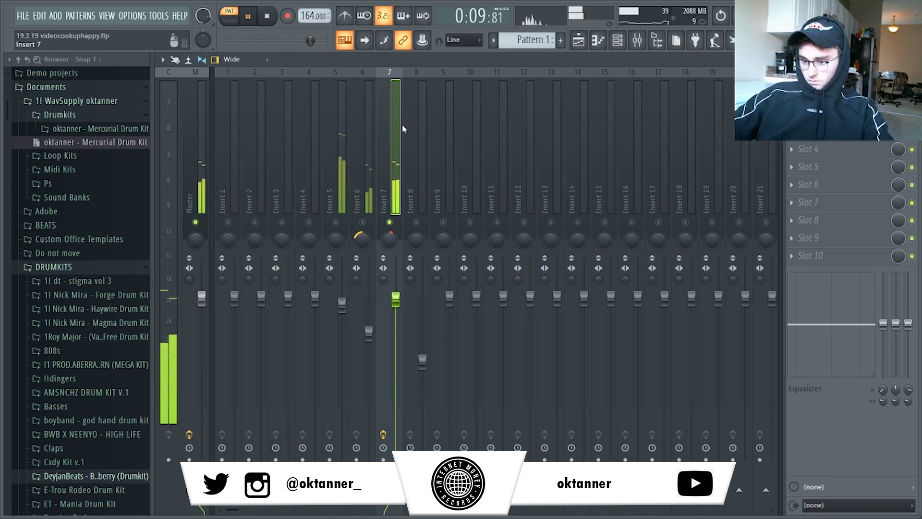
Roll off Insert 7's high frequencies with EQ bands 7 and 6, and ease band 1's low cut slightly down in frequency.
{"action": "left_click", "coordinate": [824, 96]}
{"action": "left_click_drag", "start_coordinate": [348, 199], "coordinate": [376, 254]}
{"action": "left_click_drag", "start_coordinate": [344, 219], "coordinate": [357, 221]}
{"action": "left_click_drag", "start_coordinate": [253, 253], "coordinate": [247, 252]}
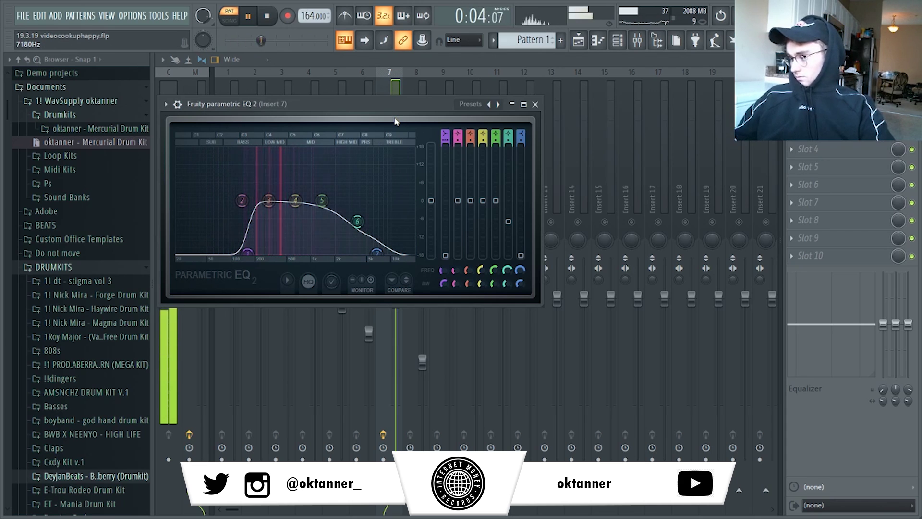
{"action": "left_click_drag", "start_coordinate": [357, 222], "coordinate": [365, 211]}
{"action": "left_click", "coordinate": [382, 85]}
{"action": "key", "text": "space"}
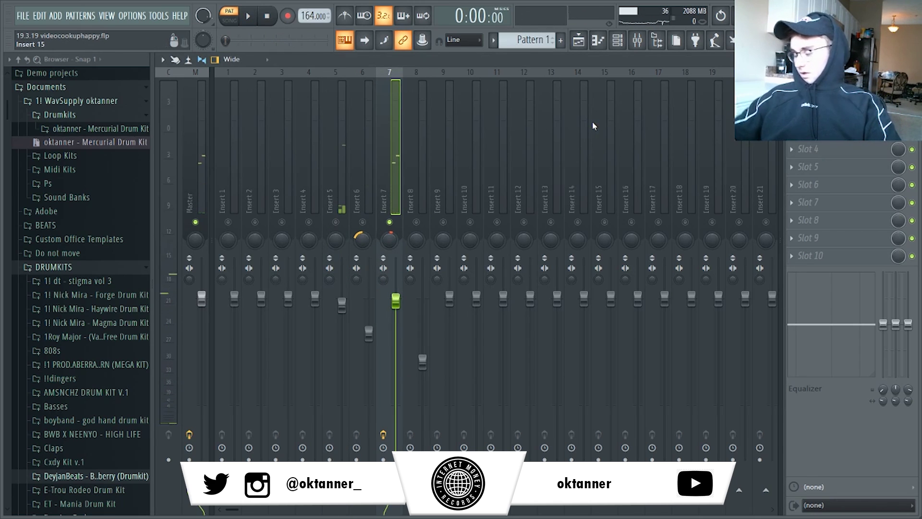
Check Insert 7's EQ curve, and select and unmute mixer Insert 5.
{"action": "left_click", "coordinate": [824, 96]}
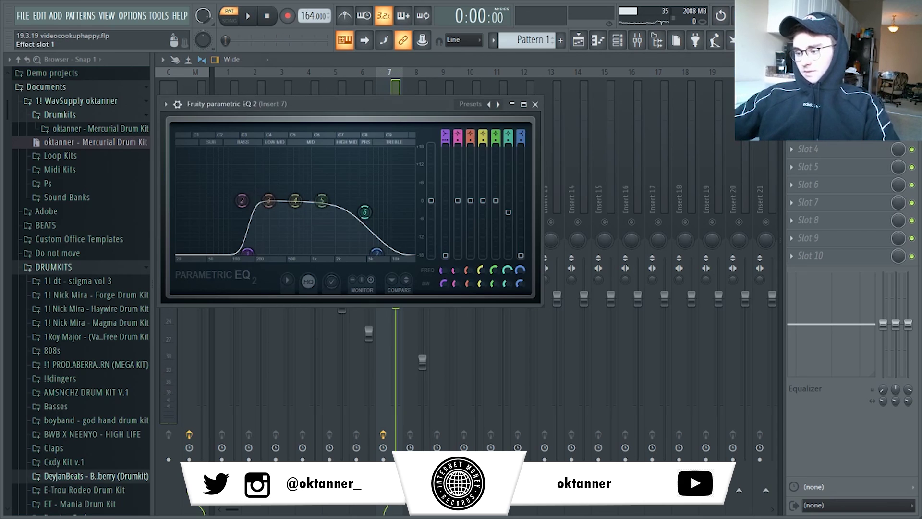
{"action": "left_click", "coordinate": [339, 88]}
{"action": "left_click", "coordinate": [318, 144]}
{"action": "left_click", "coordinate": [336, 222]}
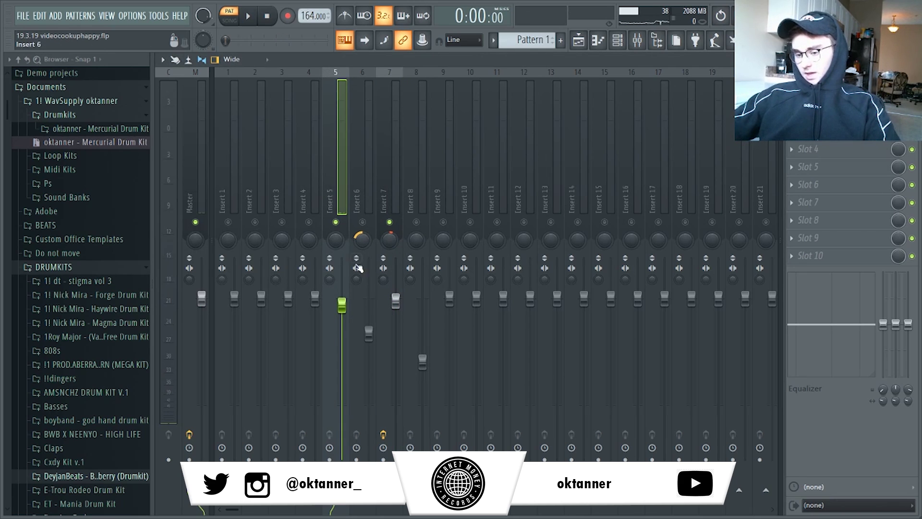
Play the layers, check Insert 7's first effect slot, and slightly rebalance the levels of Inserts 6 and 7.
{"action": "key", "text": "space"}
{"action": "key", "text": "space"}
{"action": "left_click", "coordinate": [398, 186]}
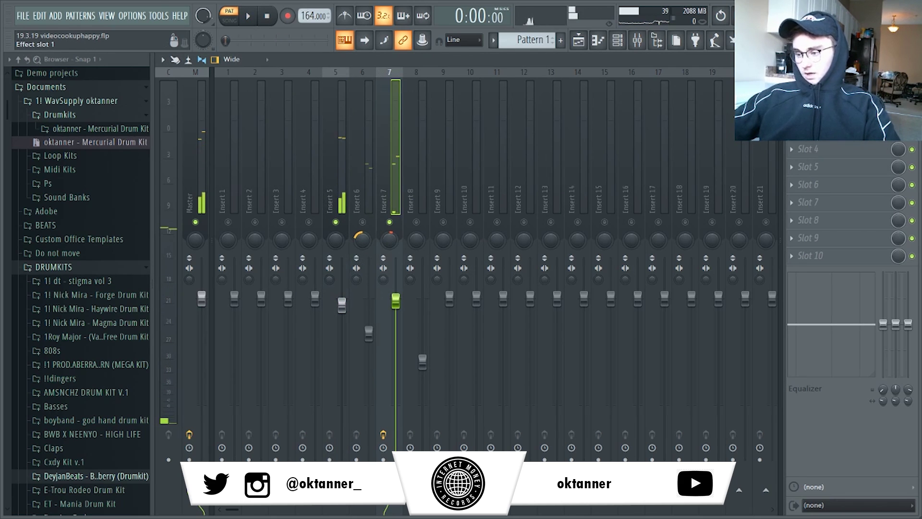
{"action": "left_click", "coordinate": [824, 96]}
{"action": "left_click", "coordinate": [393, 79]}
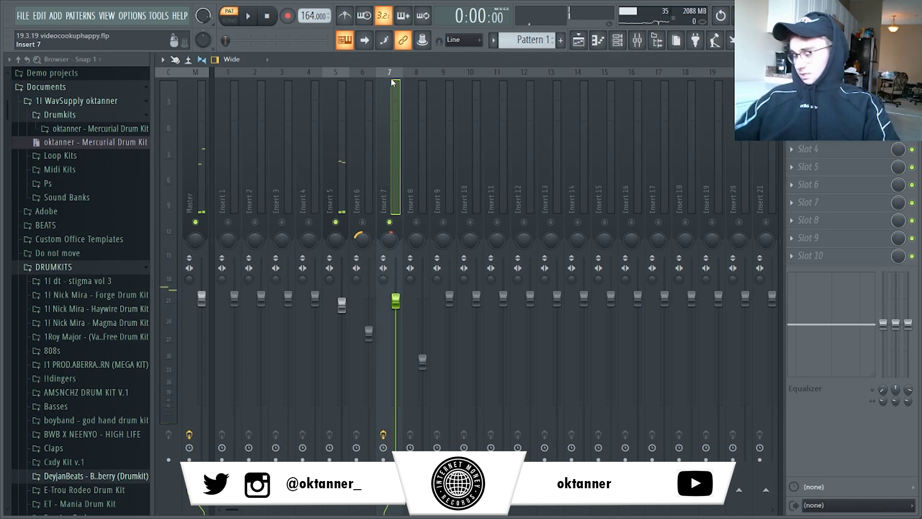
Inspect the Bell - DropWop instrument and open that channel's piano roll.
{"action": "key", "text": "F6"}
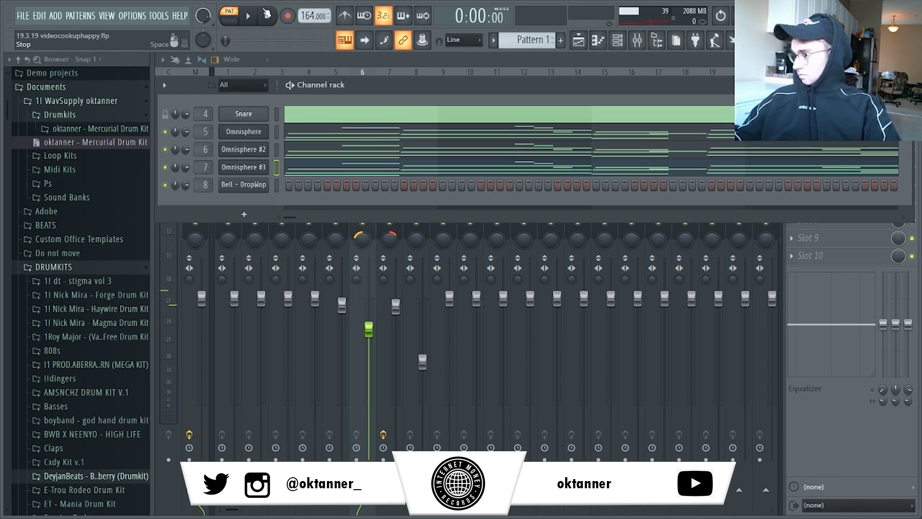
{"action": "left_click", "coordinate": [253, 185]}
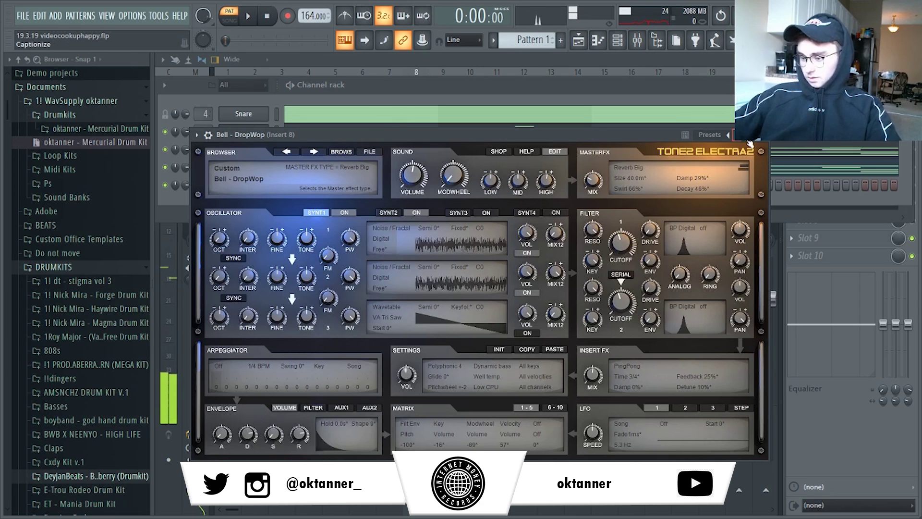
{"action": "key", "text": "Escape"}
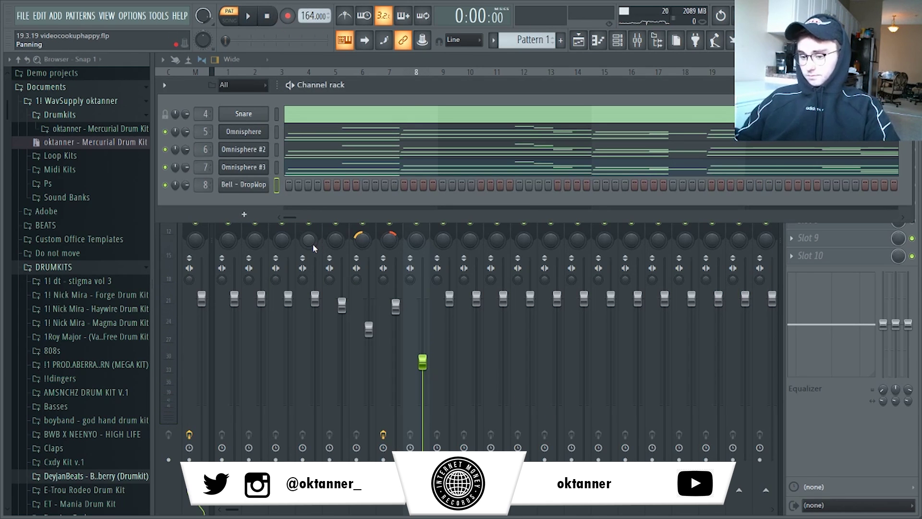
{"action": "key", "text": "F7"}
Remove the trial C6 note and start the bell melody with short C5 and G#4 notes in bar 1.
{"action": "key", "text": "space"}
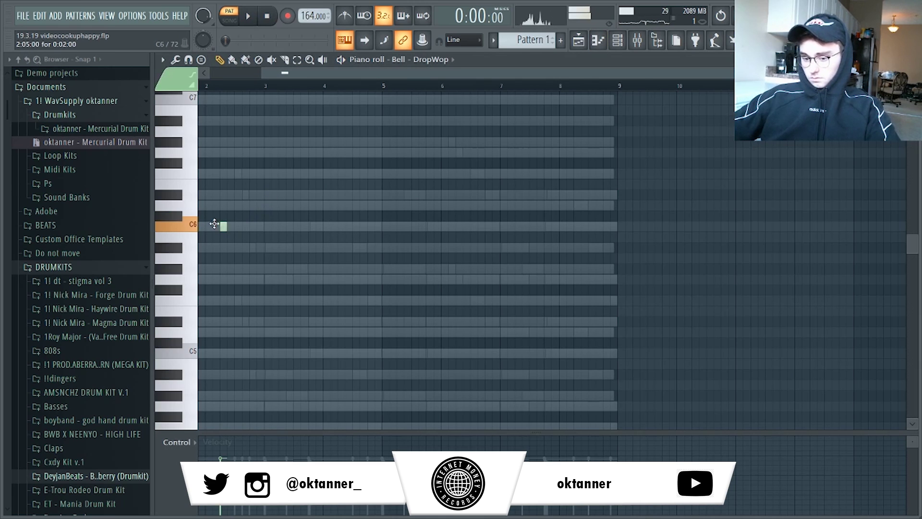
{"action": "right_click", "coordinate": [216, 342]}
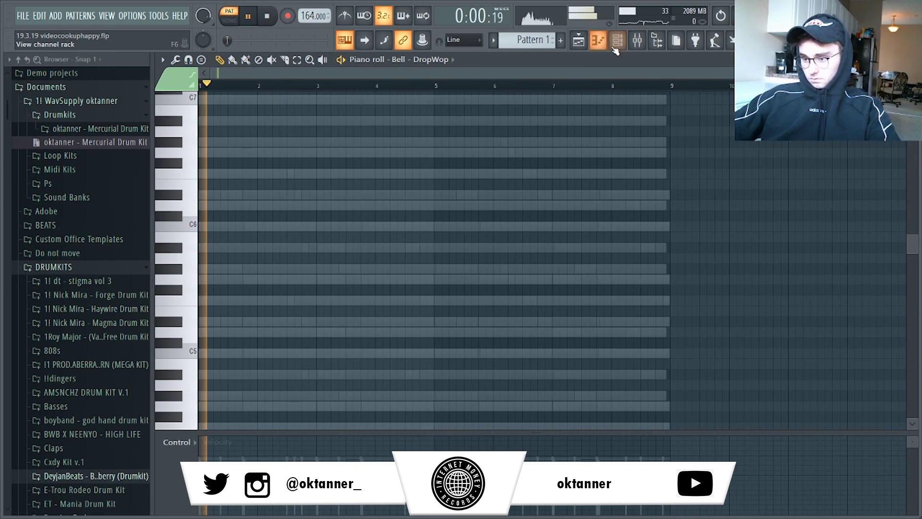
{"action": "key", "text": "F6"}
{"action": "key", "text": "F6"}
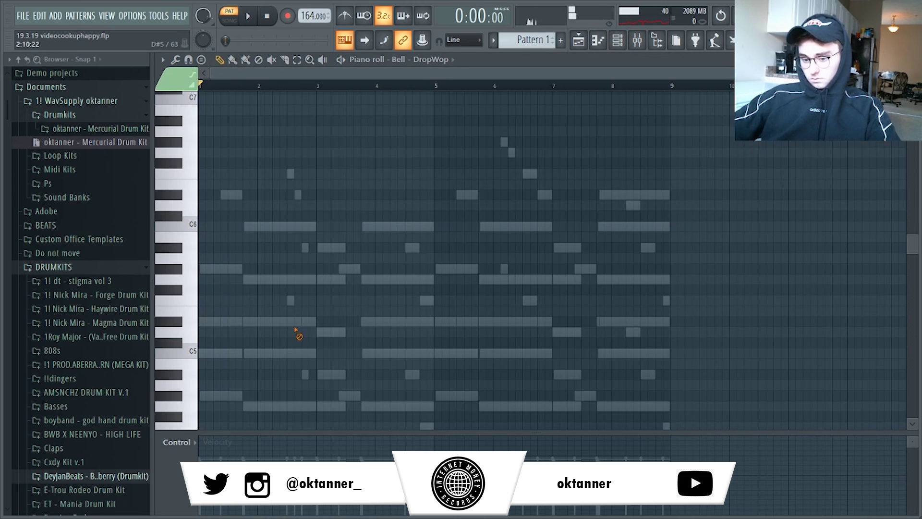
{"action": "scroll", "coordinate": [212, 269], "scroll_direction": "down", "scroll_amount": 4}
{"action": "left_click", "coordinate": [217, 272]}
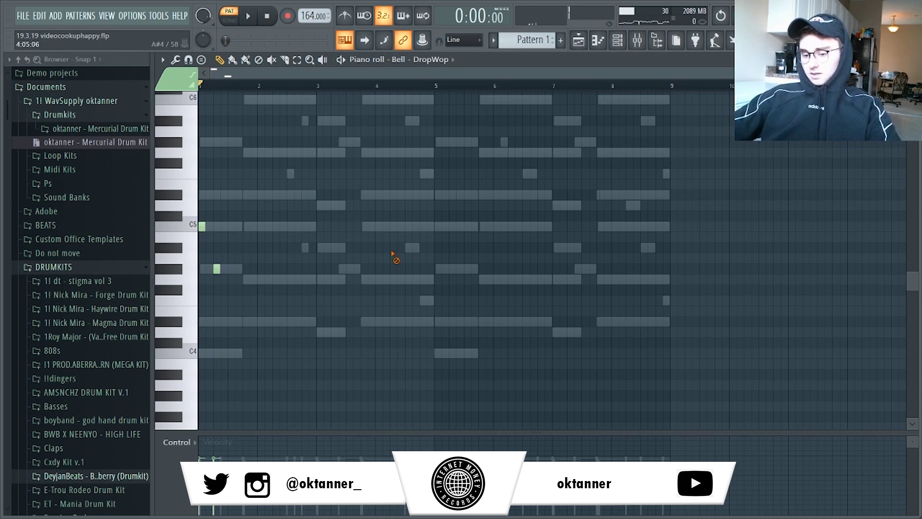
{"action": "scroll", "coordinate": [266, 206], "scroll_direction": "up", "scroll_amount": 2}
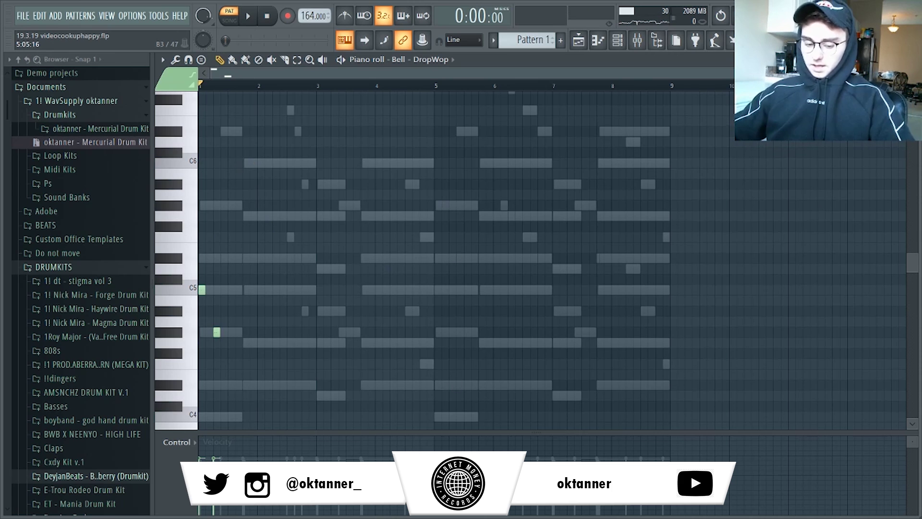
Audition the bell with only Inserts 6 and 8 unmuted and raise Insert 8's fader.
{"action": "key", "text": "space"}
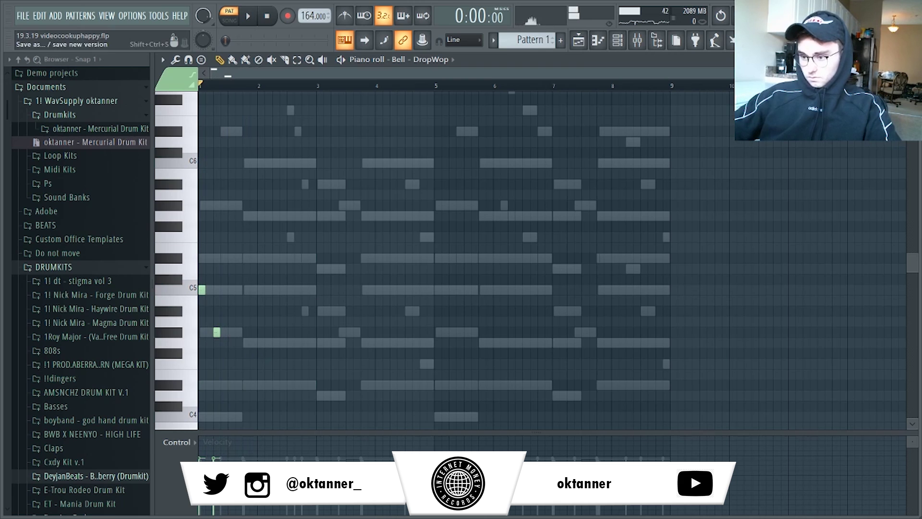
{"action": "left_click", "coordinate": [638, 40]}
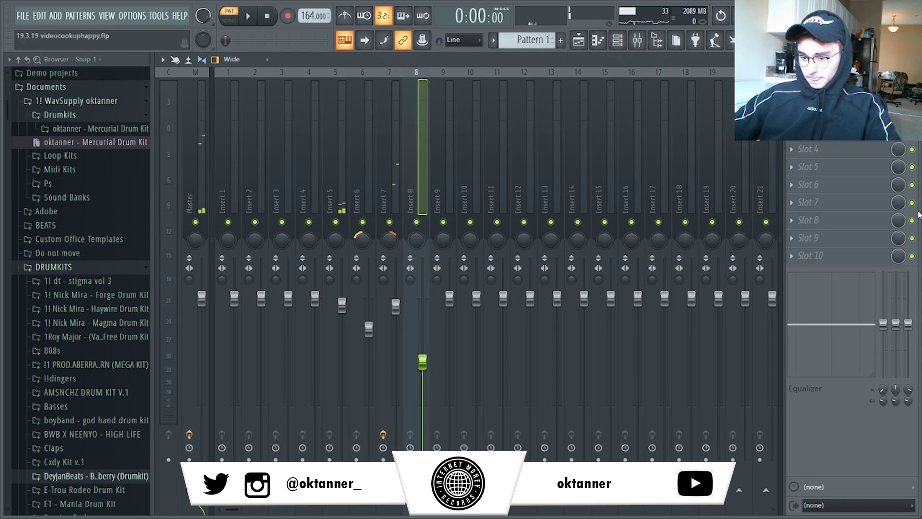
{"action": "right_click", "coordinate": [415, 221]}
{"action": "key", "text": "space"}
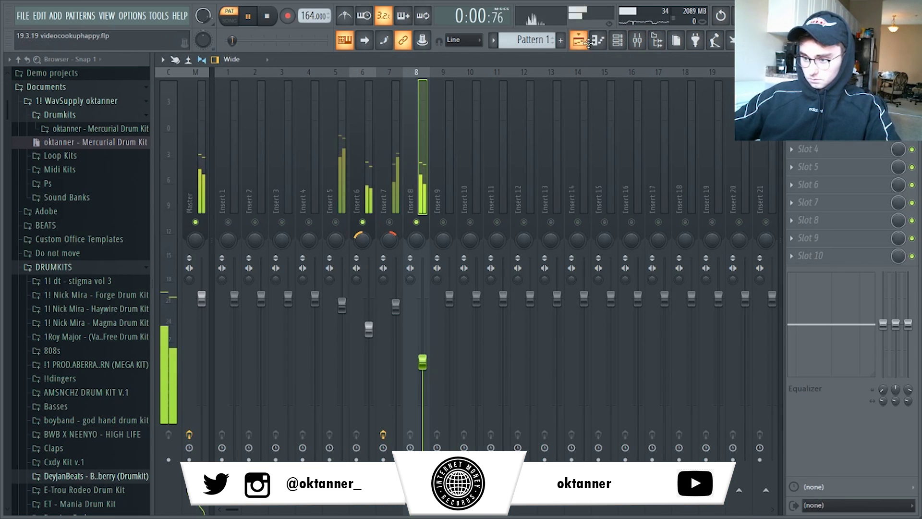
{"action": "left_click_drag", "start_coordinate": [422, 362], "coordinate": [423, 305]}
{"action": "key", "text": "space"}
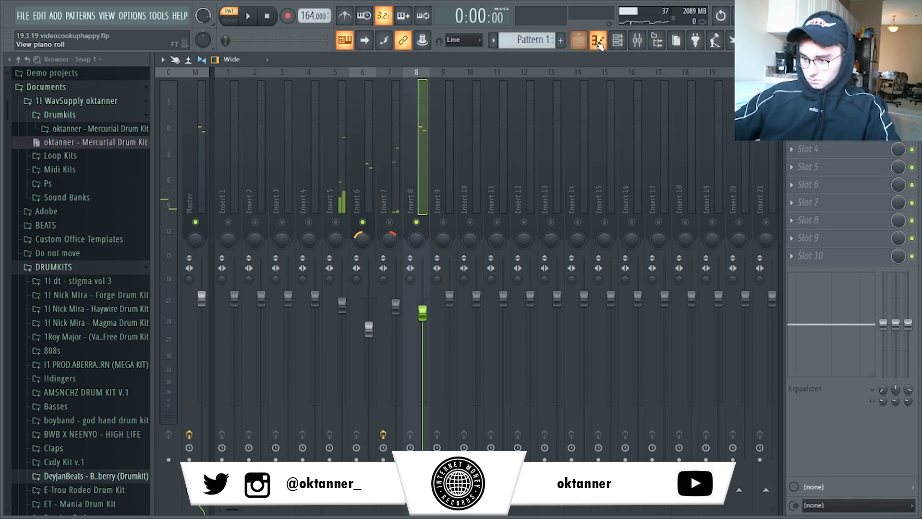
Extend the Bell - DropWop melody through bar 4 with short G4, D#5, D5, C5 and two A#4 notes.
{"action": "left_click", "coordinate": [597, 41]}
{"action": "scroll", "coordinate": [299, 185], "scroll_direction": "down", "scroll_amount": 3}
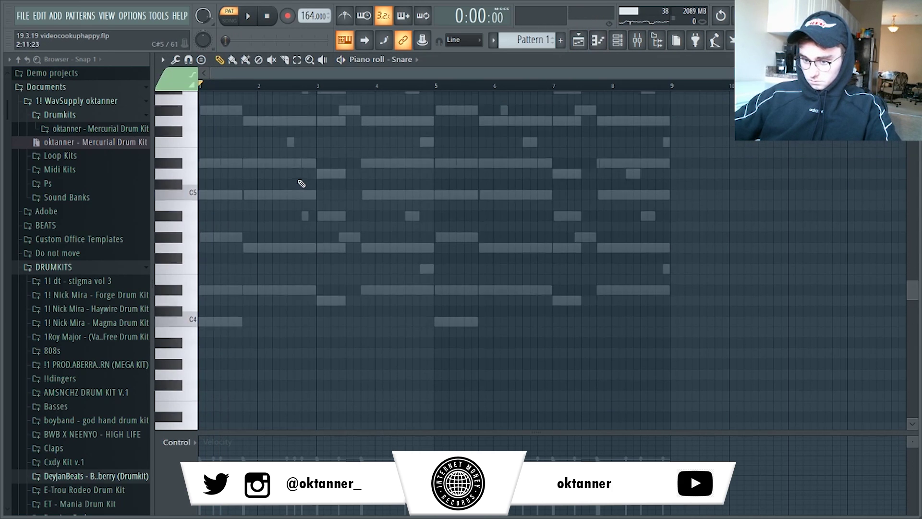
{"action": "scroll", "coordinate": [301, 183], "scroll_direction": "up", "scroll_amount": 3}
{"action": "left_click", "coordinate": [618, 40]}
{"action": "left_click", "coordinate": [368, 187]}
{"action": "key", "text": "space"}
{"action": "scroll", "coordinate": [340, 221], "scroll_direction": "down", "scroll_amount": 2}
{"action": "scroll", "coordinate": [341, 222], "scroll_direction": "down", "scroll_amount": 1}
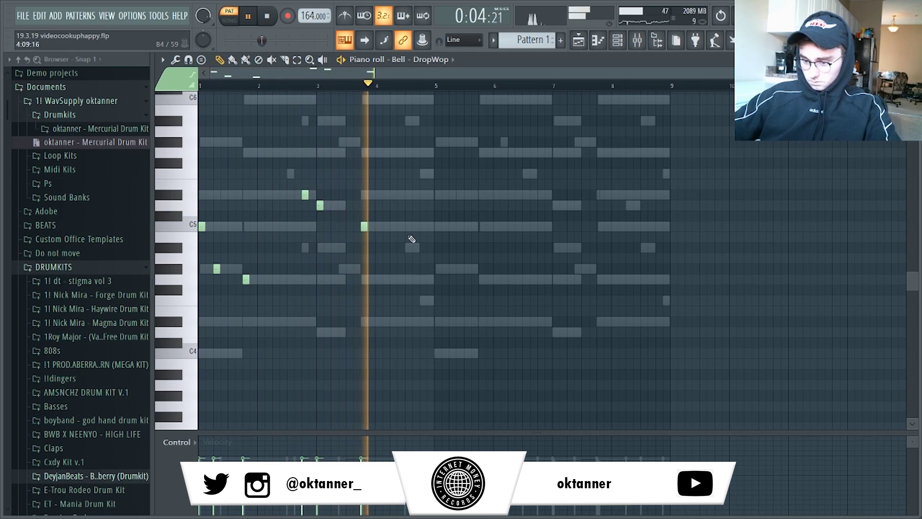
{"action": "left_click", "coordinate": [335, 247]}
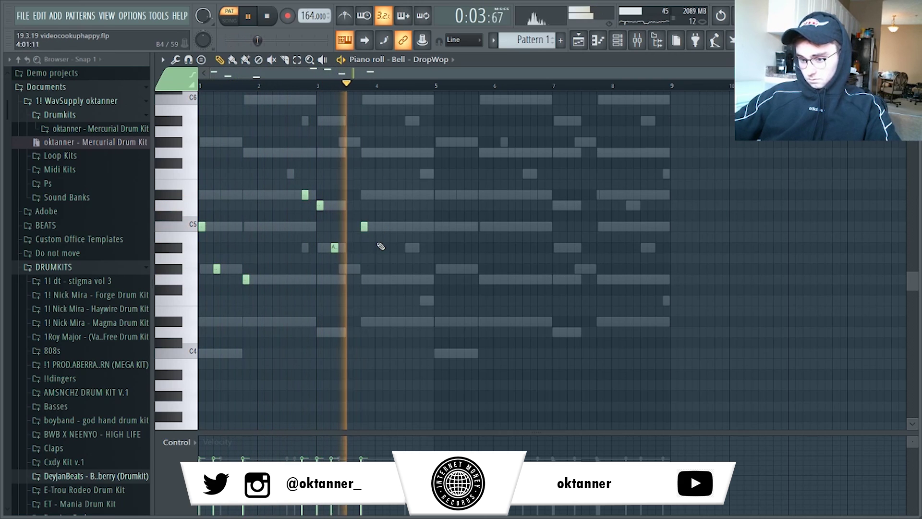
{"action": "left_click", "coordinate": [409, 247]}
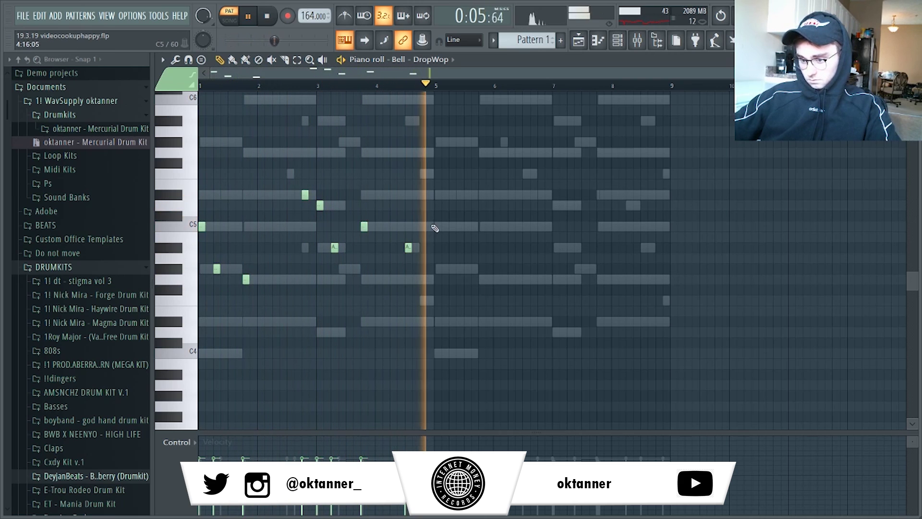
Duplicate the four-bar bell melody into bars 5 to 8 and add a short G5 note in bar 6.
{"action": "key", "text": "space"}
{"action": "key", "text": "ctrl+a"}
{"action": "key", "text": "ctrl+b"}
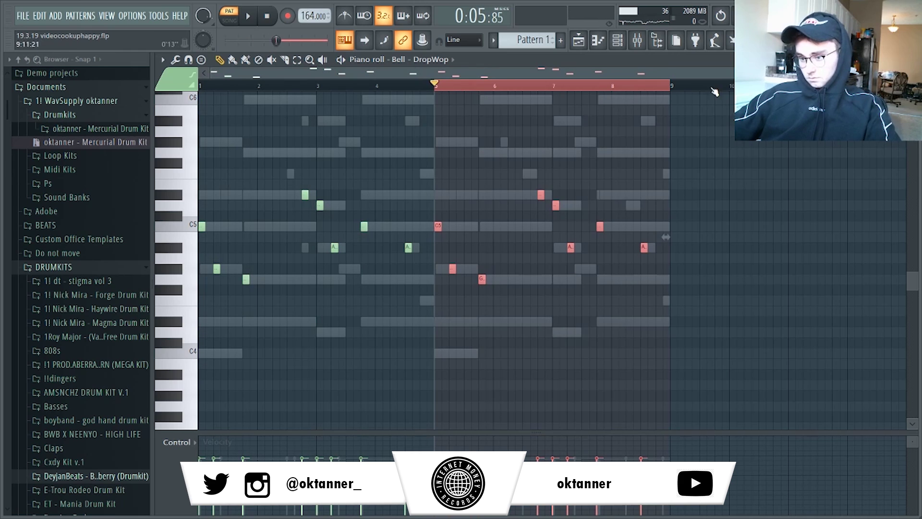
{"action": "key", "text": "space"}
{"action": "left_click", "coordinate": [511, 153]}
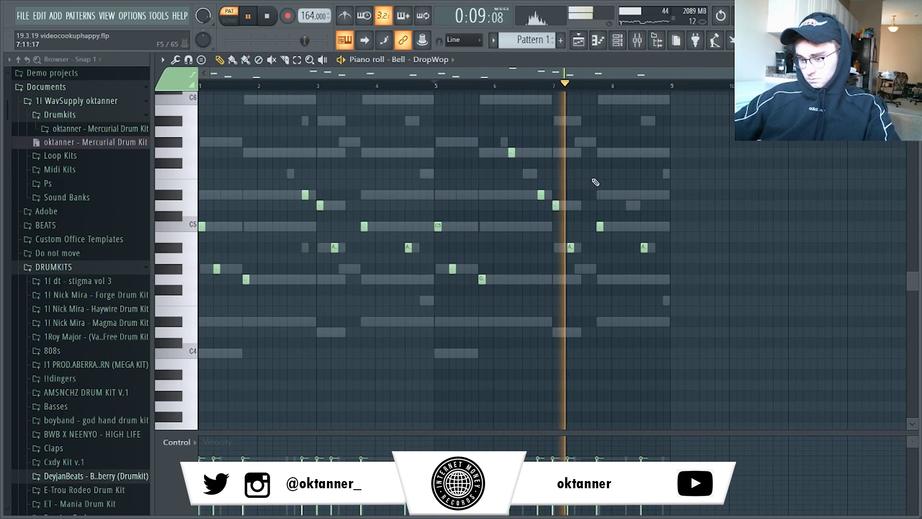
Shift the A#4 notes in bars 7 and 3 half a beat later and replay those passages.
{"action": "key", "text": "space"}
{"action": "mouse_move", "coordinate": [570, 246]}
{"action": "left_mouse_down"}
{"action": "mouse_move", "coordinate": [554, 247]}
{"action": "mouse_move", "coordinate": [578, 247]}
{"action": "left_mouse_up"}
{"action": "left_click", "coordinate": [318, 87]}
{"action": "key", "text": "space"}
{"action": "left_click_drag", "start_coordinate": [335, 247], "coordinate": [342, 248]}
{"action": "key", "text": "space"}
{"action": "left_click", "coordinate": [553, 87]}
{"action": "key", "text": "space"}
Rework the bell melody's ending by replacing the last C5 with D#5 and A#4 with G5, and adding a closing D#5.
{"action": "left_click", "coordinate": [600, 195]}
{"action": "right_click", "coordinate": [600, 226]}
{"action": "key", "text": "space"}
{"action": "key", "text": "space"}
{"action": "right_click", "coordinate": [644, 248]}
{"action": "left_click", "coordinate": [644, 153]}
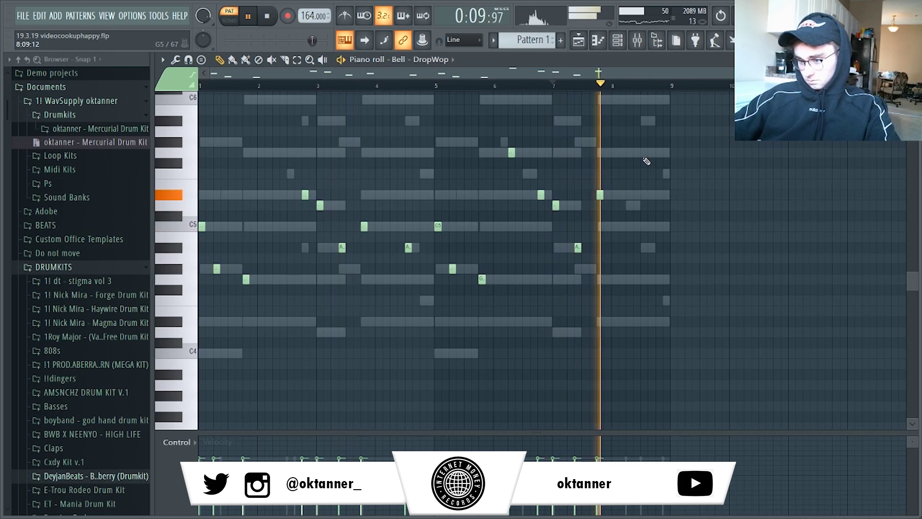
{"action": "left_click", "coordinate": [665, 174]}
{"action": "key", "text": "space"}
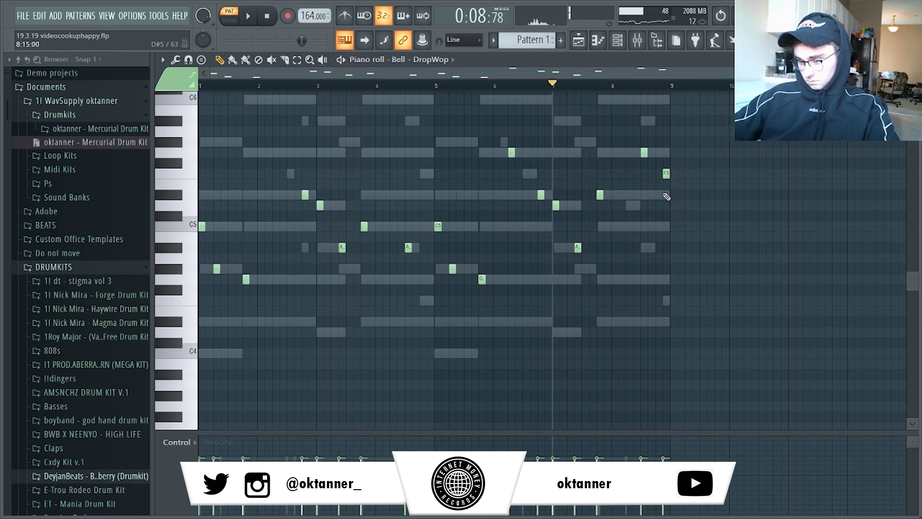
{"action": "key", "text": "space"}
{"action": "left_click_drag", "start_coordinate": [666, 196], "coordinate": [656, 198]}
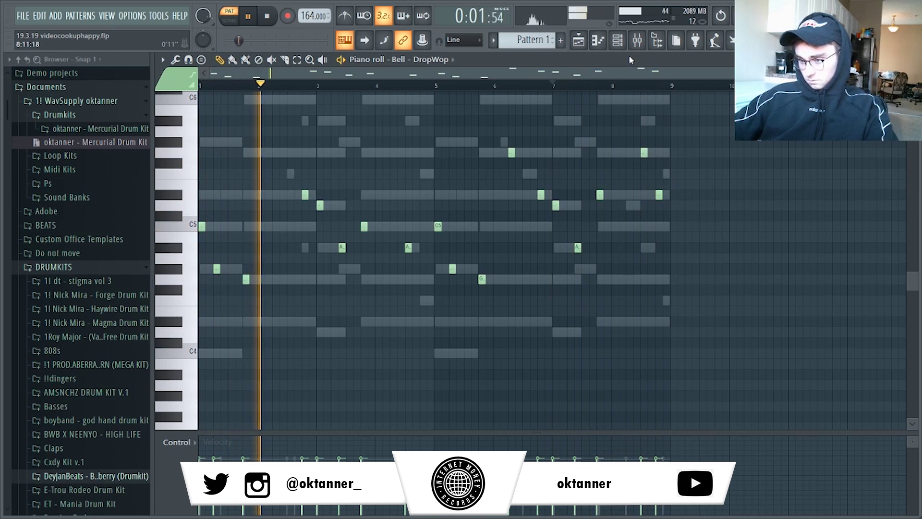
Transpose the whole bell melody up one octave and play it back.
{"action": "key", "text": "space"}
{"action": "key", "text": "ctrl+Up"}
{"action": "key", "text": "space"}
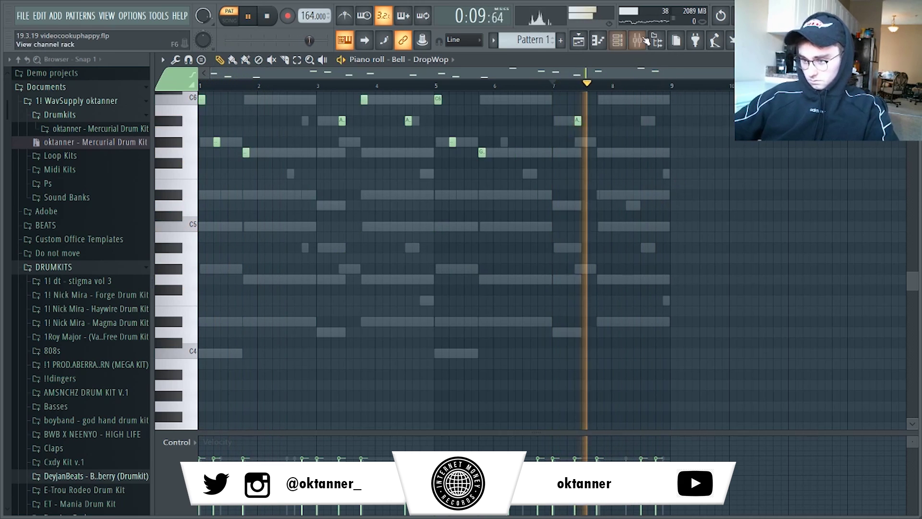
Lower Insert 8's fader and unmute all mixer inserts to hear the bell with the Omnisphere layers.
{"action": "left_click", "coordinate": [637, 40]}
{"action": "left_click_drag", "start_coordinate": [423, 312], "coordinate": [423, 368]}
{"action": "right_click", "coordinate": [390, 222]}
{"action": "right_click", "coordinate": [389, 222]}
{"action": "left_click", "coordinate": [368, 206]}
{"action": "left_click", "coordinate": [340, 209]}
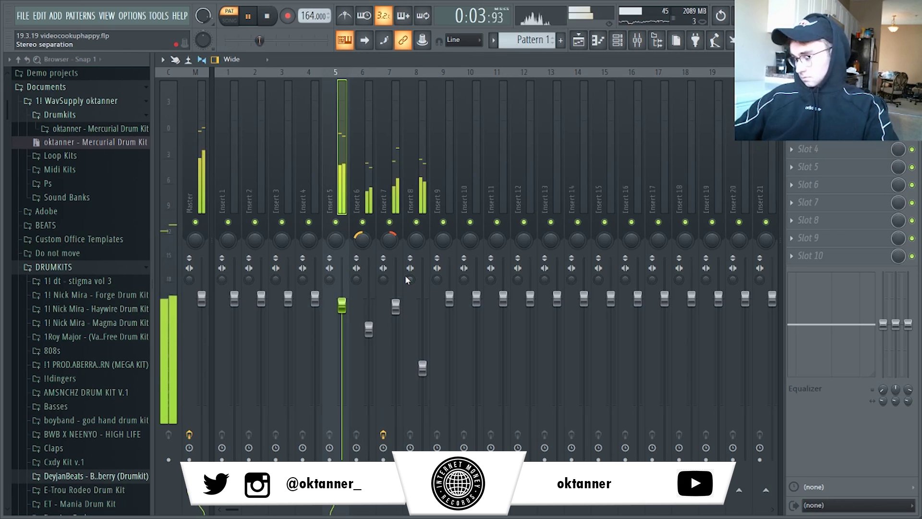
Fine-tune Insert 8's fader by ear and rebalance the Omnisphere layers against the bell.
{"action": "left_click_drag", "start_coordinate": [423, 368], "coordinate": [423, 362]}
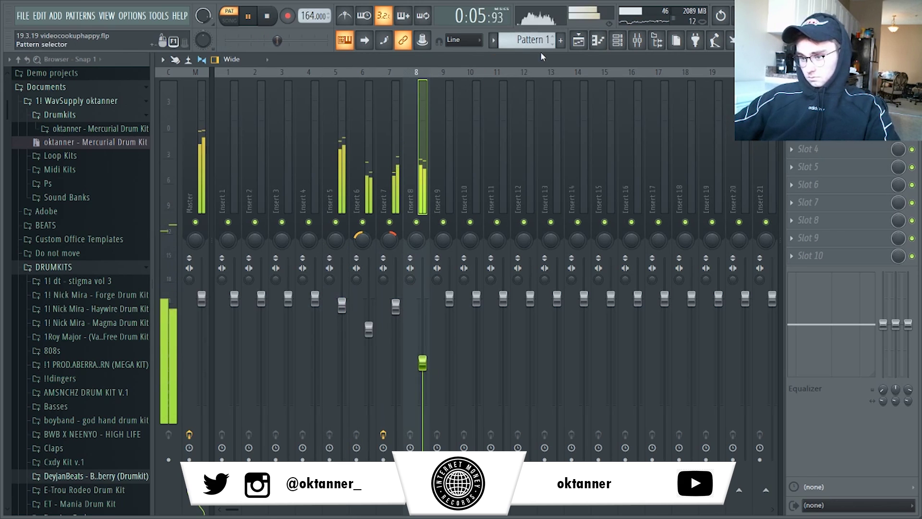
{"action": "left_click_drag", "start_coordinate": [422, 362], "coordinate": [423, 373]}
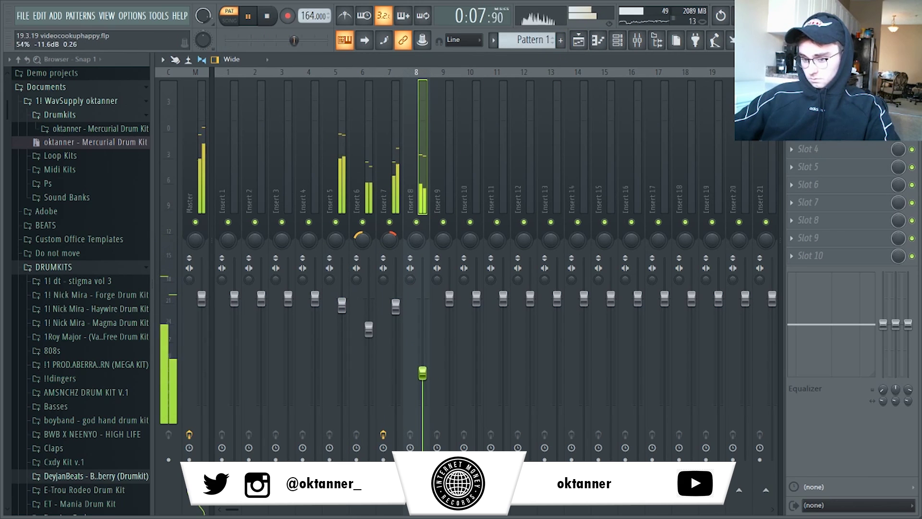
{"action": "left_click_drag", "start_coordinate": [396, 306], "coordinate": [369, 344]}
{"action": "left_click_drag", "start_coordinate": [423, 373], "coordinate": [423, 356]}
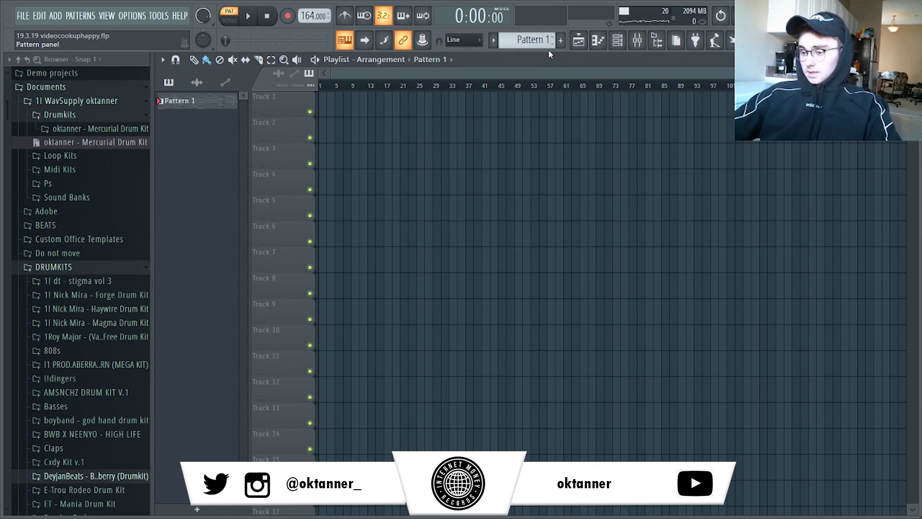
Show the channel rack and browse the DRUMKITS folder for drum samples.
{"action": "left_click", "coordinate": [619, 42]}
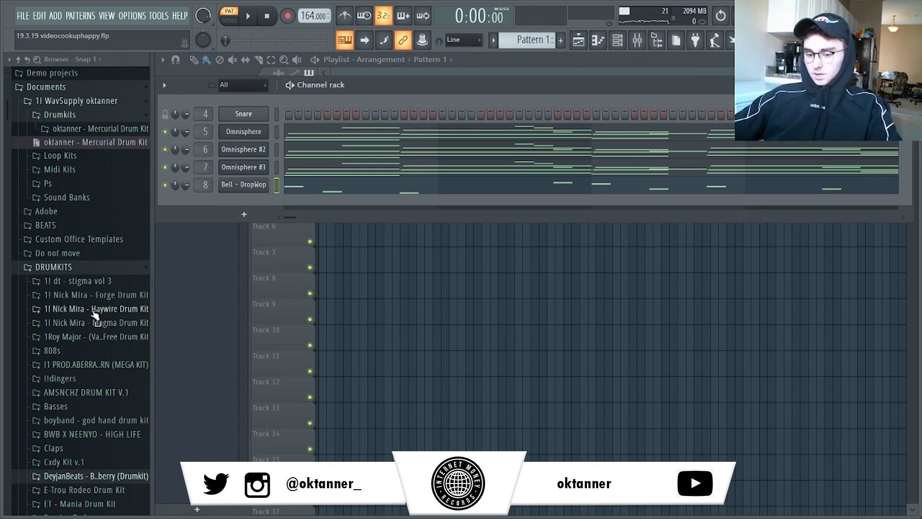
{"action": "scroll", "coordinate": [95, 314], "scroll_direction": "down", "scroll_amount": 4}
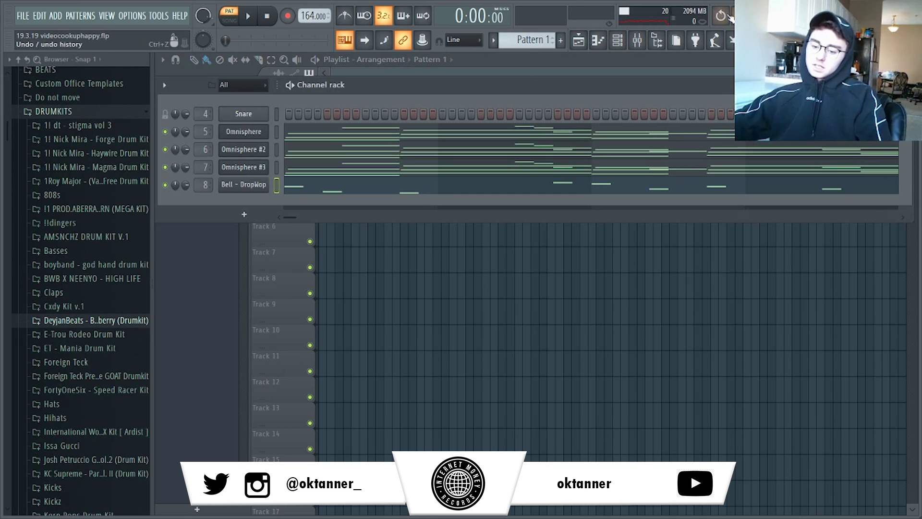
{"action": "scroll", "coordinate": [47, 266], "scroll_direction": "up", "scroll_amount": 6}
{"action": "scroll", "coordinate": [107, 312], "scroll_direction": "down", "scroll_amount": 4}
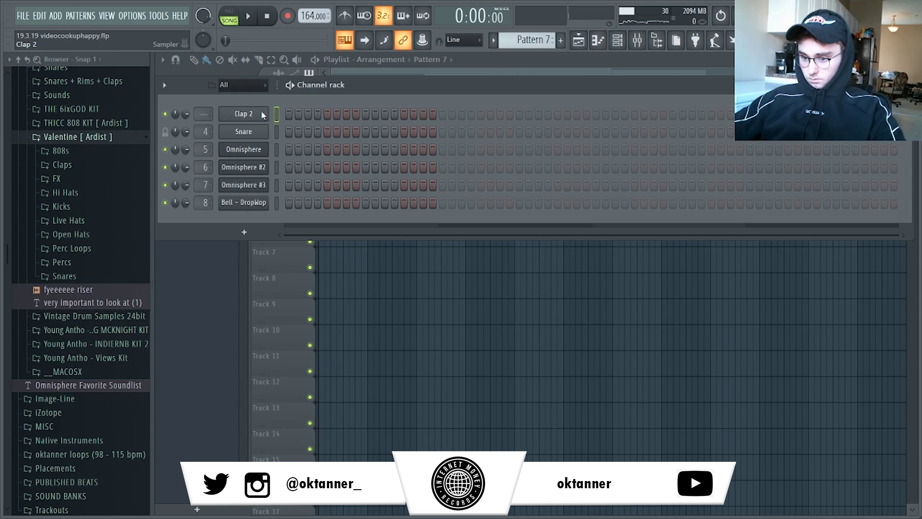
Place a C5 note for Clap 2 on beat 3 of bar 1 and repeat it in every bar through bar 8.
{"action": "key", "text": "F7"}
{"action": "key", "text": "space"}
{"action": "left_click", "coordinate": [230, 226]}
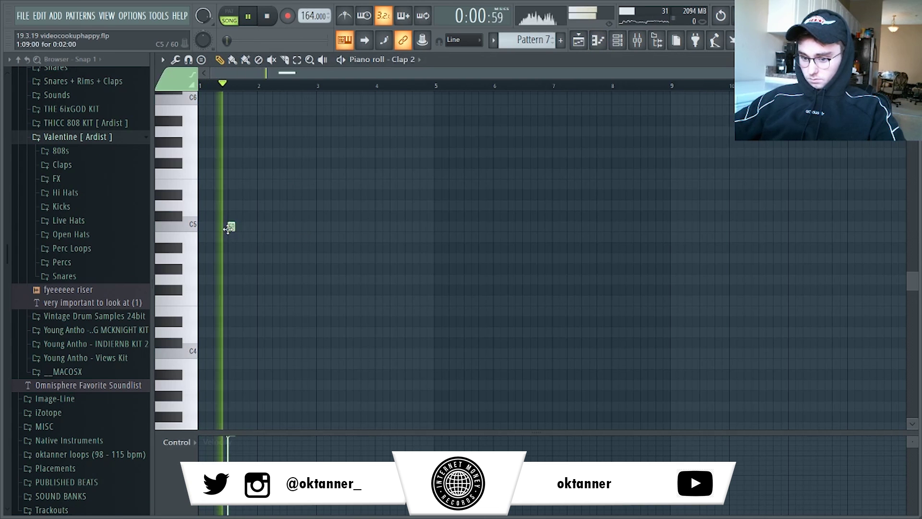
{"action": "key", "text": "ctrl+a"}
{"action": "key", "text": "ctrl+b"}
{"action": "key", "text": "ctrl+b"}
{"action": "key", "text": "ctrl+b"}
{"action": "key", "text": "ctrl+b"}
{"action": "key", "text": "ctrl+b"}
{"action": "key", "text": "ctrl+b"}
{"action": "key", "text": "ctrl+b"}
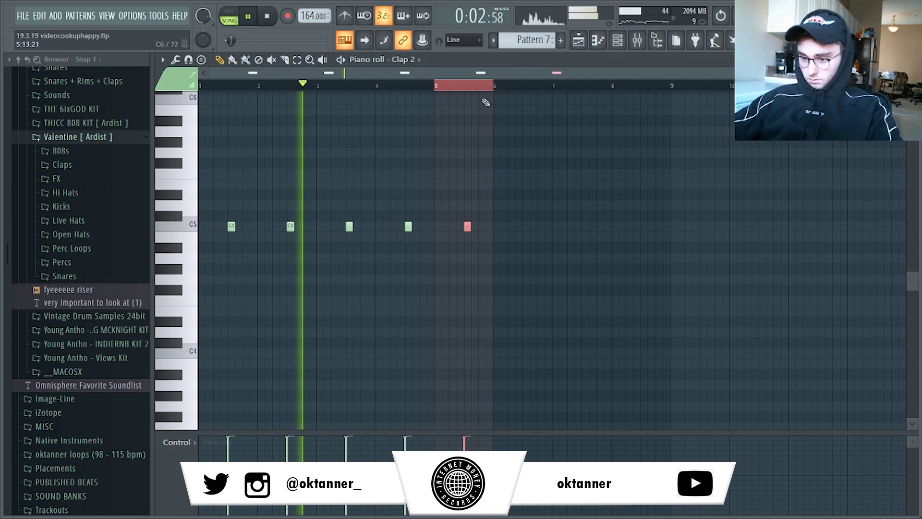
Add the Hi Hat - remember Me sample from the Valentine kit as a channel and fill it on every second step.
{"action": "key", "text": "F5"}
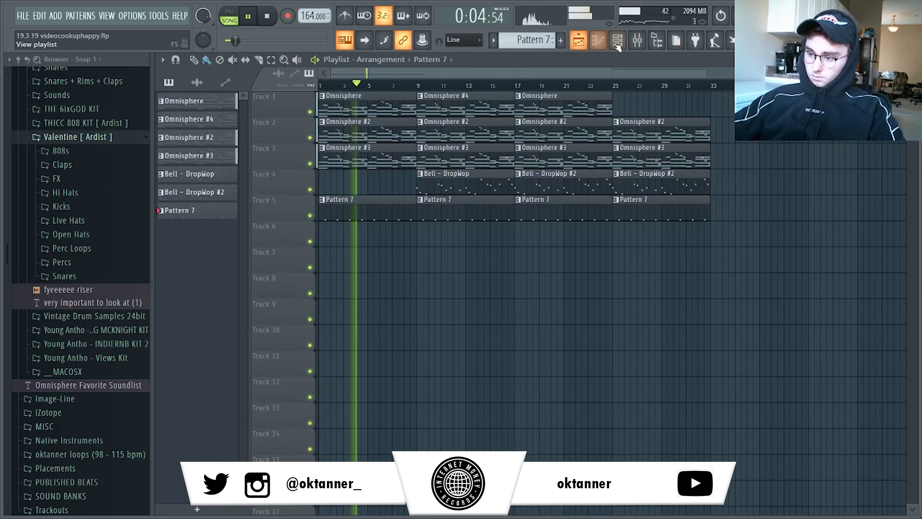
{"action": "key", "text": "F6"}
{"action": "left_click", "coordinate": [65, 192]}
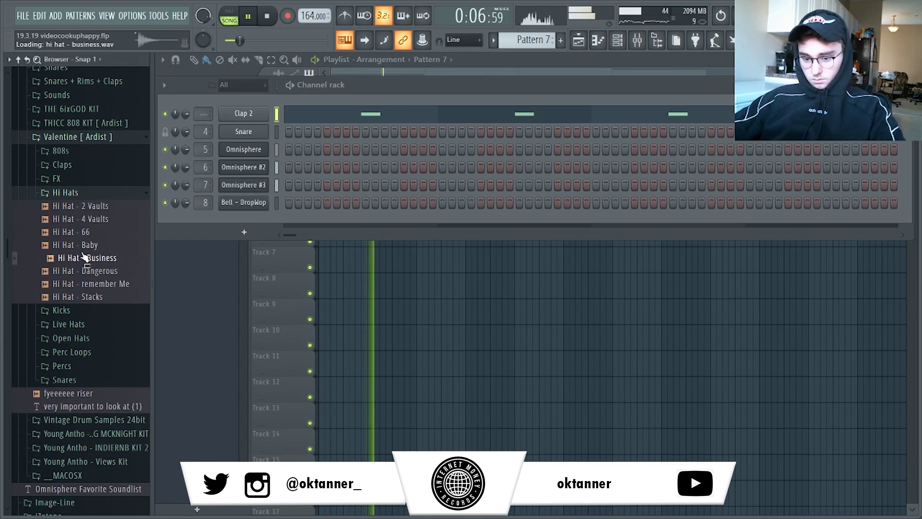
{"action": "left_click_drag", "start_coordinate": [94, 283], "coordinate": [249, 100]}
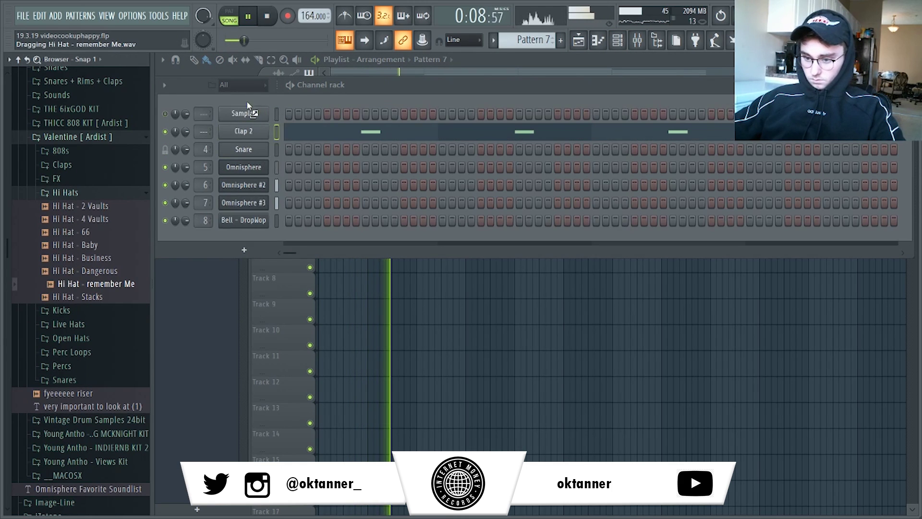
{"action": "key", "text": "F9"}
{"action": "left_click", "coordinate": [618, 41]}
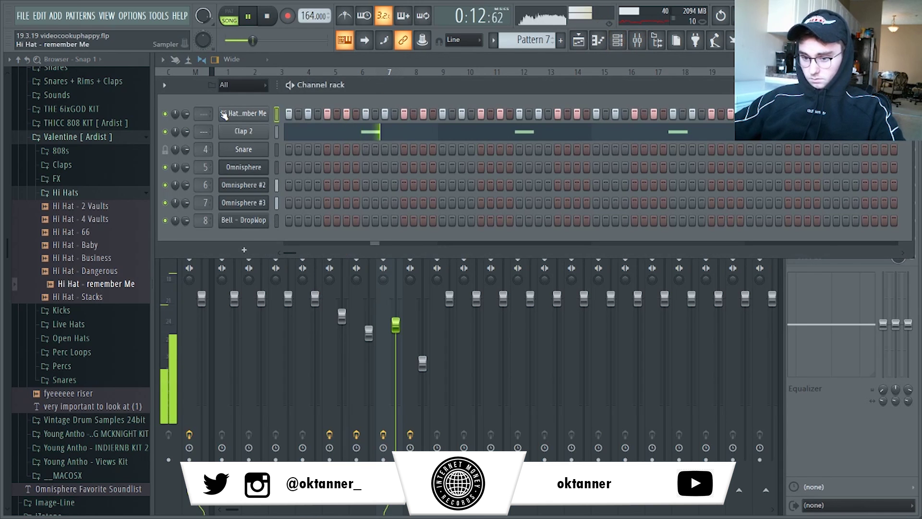
Route the hi-hat channel to mixer insert 3 and move it below Clap 2 in the channel rack.
{"action": "left_click_drag", "start_coordinate": [211, 115], "coordinate": [211, 112]}
{"action": "scroll", "coordinate": [212, 112], "scroll_direction": "up", "scroll_amount": 2}
{"action": "scroll", "coordinate": [204, 131], "scroll_direction": "up", "scroll_amount": 2}
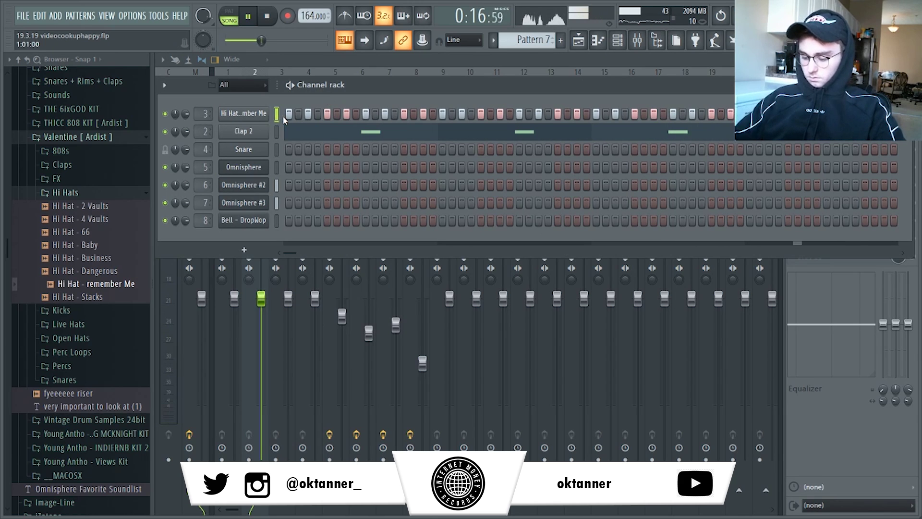
{"action": "key", "text": "alt+Up"}
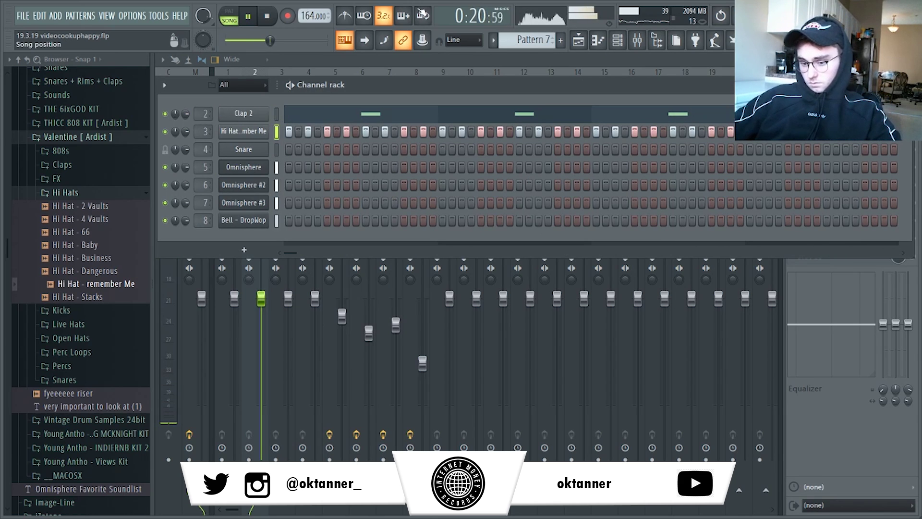
Set the hi-hat's C5 notes on every second step through bar 8 with slightly varied velocities in the piano roll.
{"action": "key", "text": "ctrl+z"}
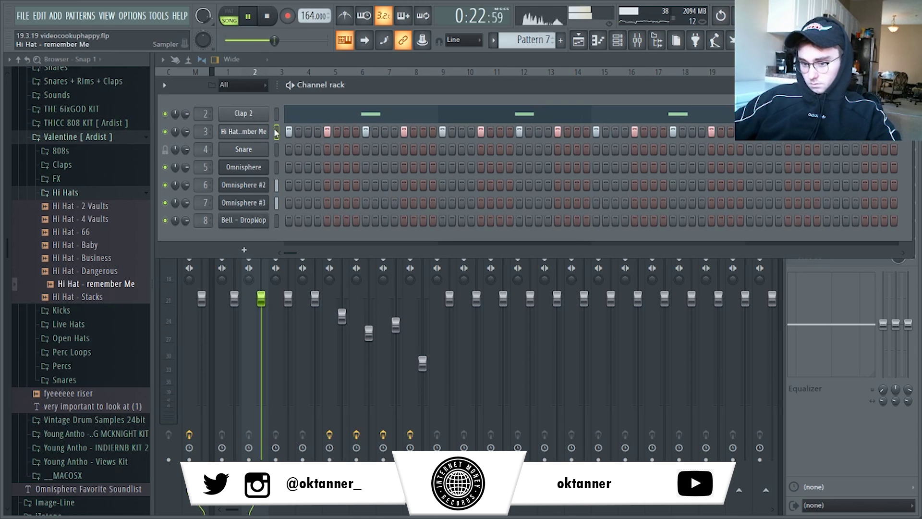
{"action": "key", "text": "F7"}
{"action": "key", "text": "ctrl+a"}
{"action": "left_click_drag", "start_coordinate": [199, 227], "coordinate": [205, 227]}
{"action": "scroll", "coordinate": [205, 227], "scroll_direction": "down", "scroll_amount": 1}
{"action": "key", "text": "ctrl+d"}
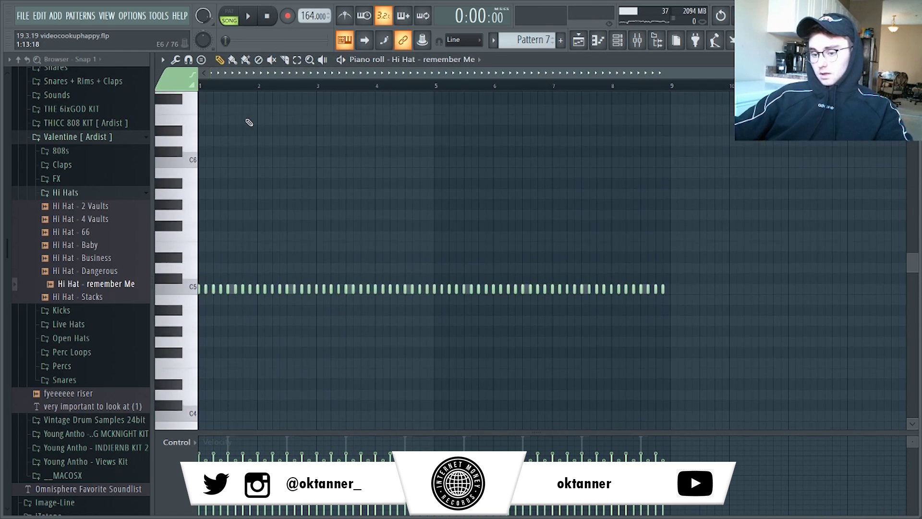
{"action": "scroll", "coordinate": [249, 122], "scroll_direction": "down", "scroll_amount": 3}
{"action": "scroll", "coordinate": [240, 75], "scroll_direction": "up", "scroll_amount": 3}
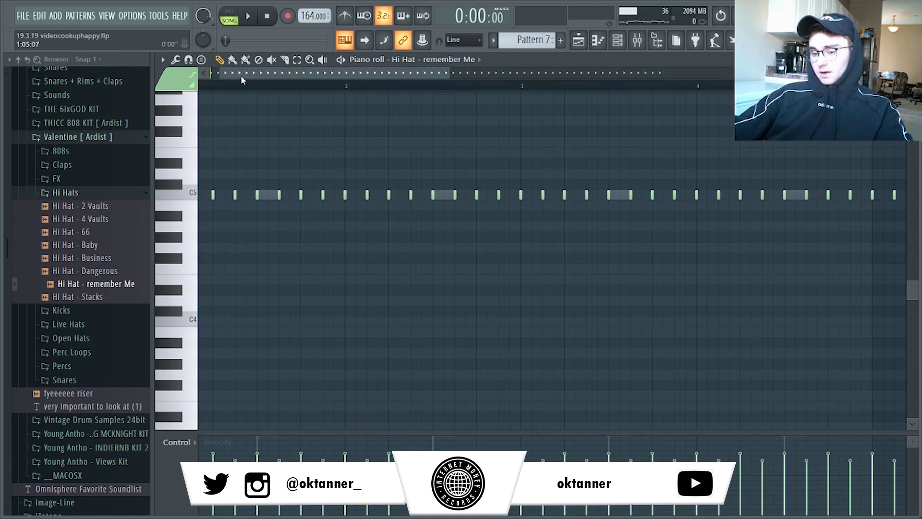
{"action": "left_click", "coordinate": [189, 195]}
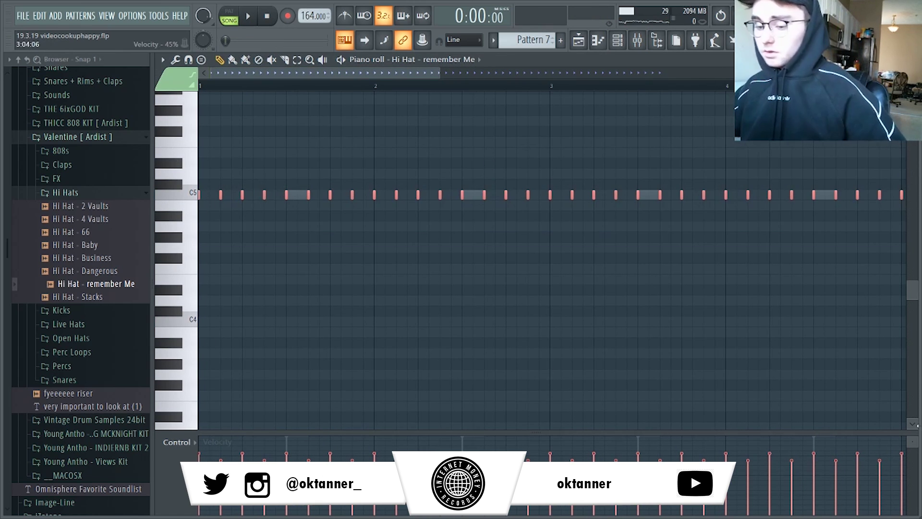
{"action": "scroll", "coordinate": [520, 103], "scroll_direction": "down", "scroll_amount": 1}
{"action": "scroll", "coordinate": [523, 77], "scroll_direction": "down", "scroll_amount": 3}
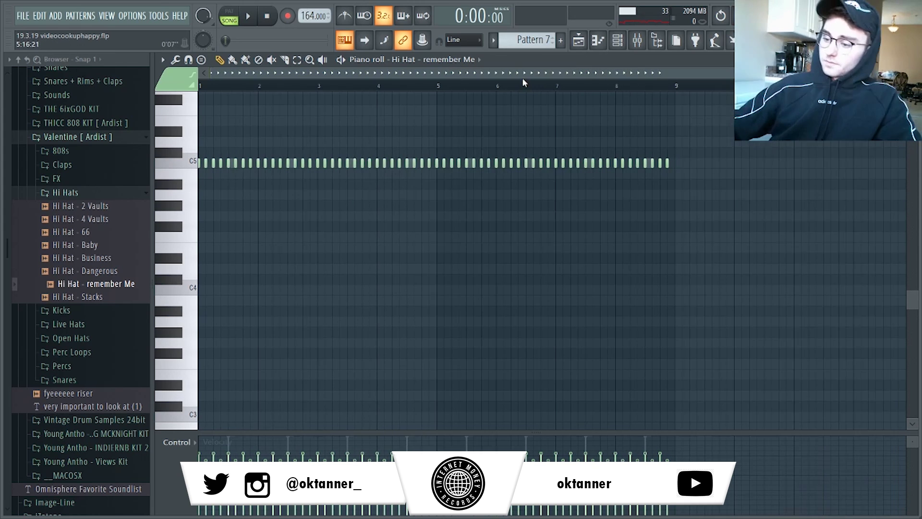
Vary the hi-hat pattern in bars 1 to 4 with fast C5 rolls and lower A4 and G4 notes, checking it in playback.
{"action": "left_click", "coordinate": [625, 43]}
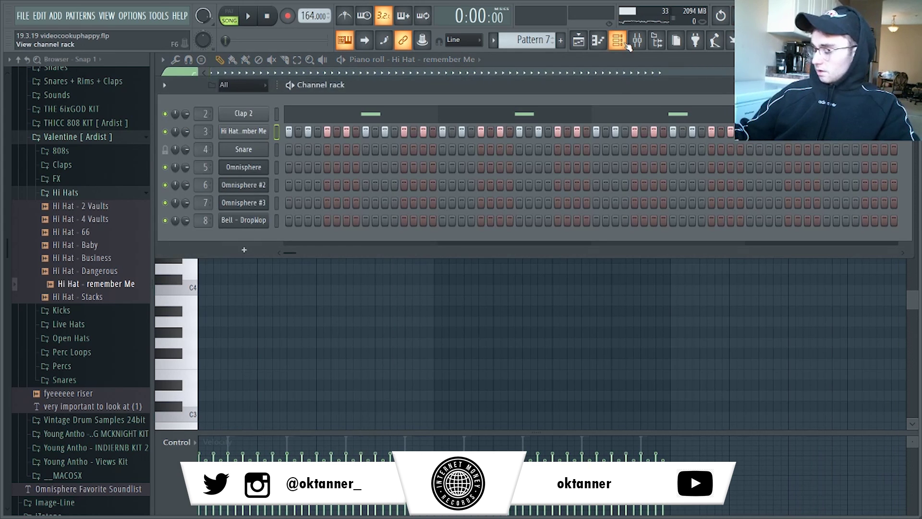
{"action": "left_click", "coordinate": [626, 43]}
{"action": "key", "text": "space"}
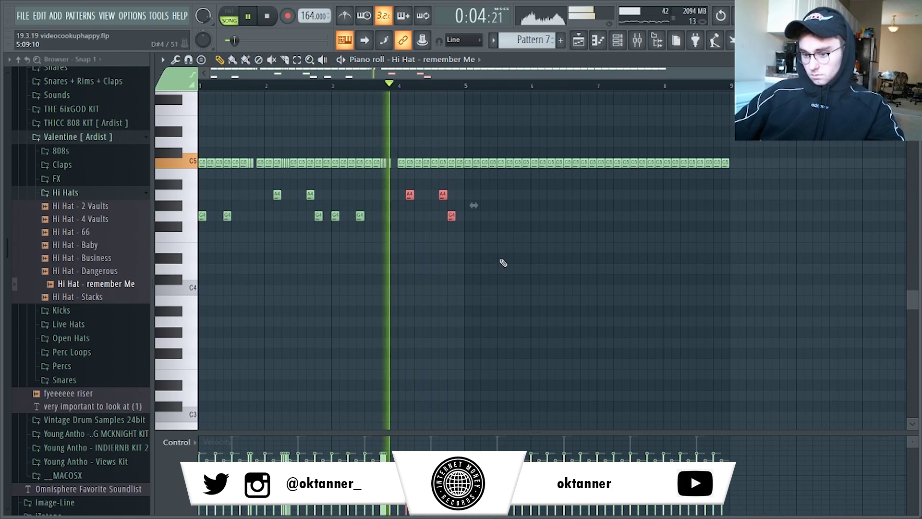
{"action": "key", "text": "space"}
{"action": "key", "text": "space"}
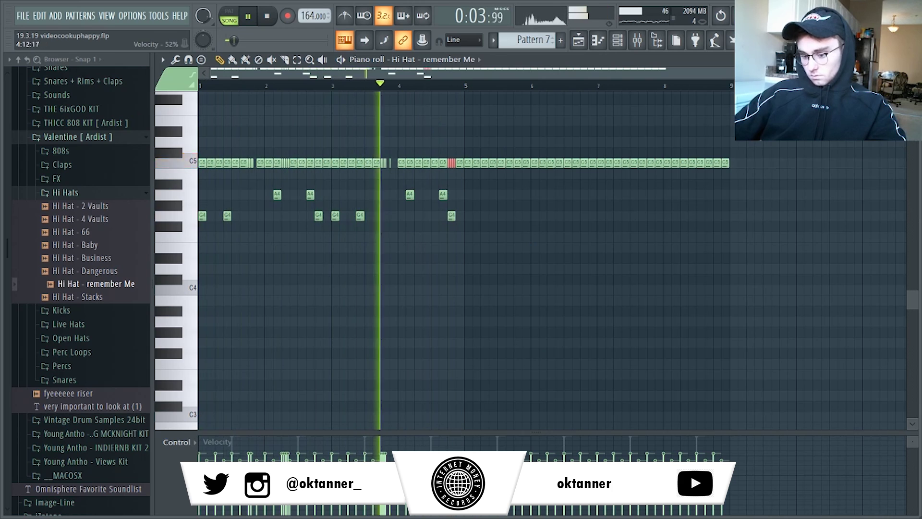
Replace the hi-hat notes in bars 5 to 8 with a copy of the bars 1 to 4 pattern.
{"action": "left_click", "coordinate": [490, 194], "text": "ctrl"}
{"action": "left_click_drag", "start_coordinate": [469, 138], "coordinate": [758, 284]}
{"action": "key", "text": "Delete"}
{"action": "key", "text": "ctrl+b"}
{"action": "left_click", "coordinate": [546, 129], "text": "ctrl"}
{"action": "left_click_drag", "start_coordinate": [647, 148], "coordinate": [661, 183]}
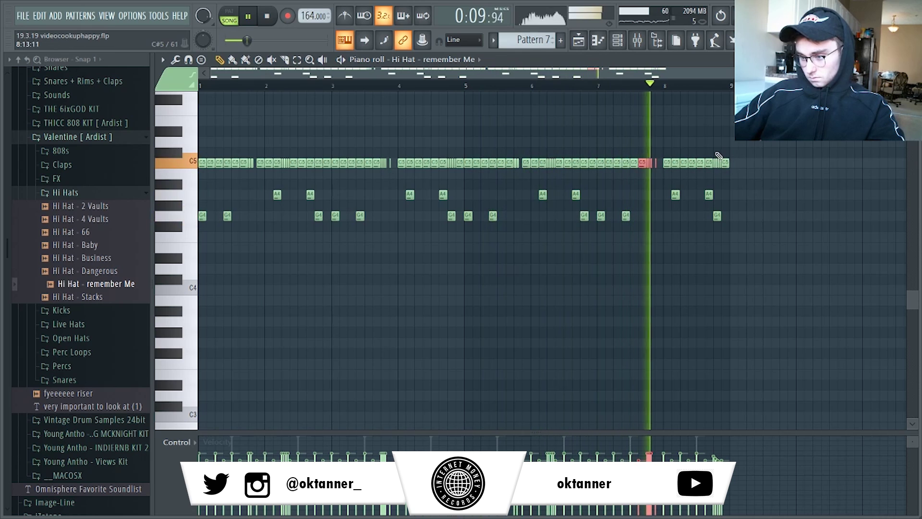
Lower the hi-hat roll near the end of bar 8 to A#4 and save the project.
{"action": "left_click_drag", "start_coordinate": [718, 162], "coordinate": [718, 184]}
{"action": "left_click", "coordinate": [695, 126], "text": "ctrl"}
{"action": "key", "text": "ctrl+s"}
{"action": "key", "text": "space"}
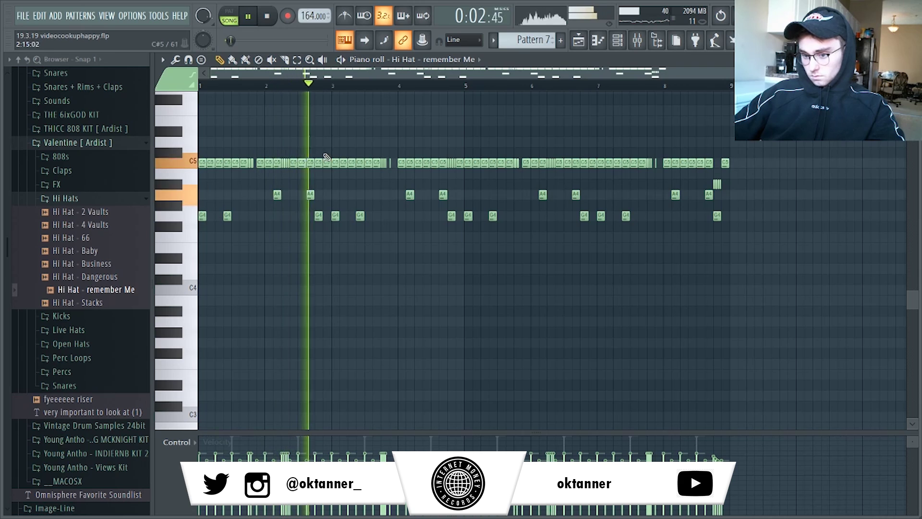
Play back the hi-hats and add the 808 "bigums" [C] sample from the THICC 808 KIT as a channel on mixer insert 9.
{"action": "key", "text": "space"}
{"action": "key", "text": "space"}
{"action": "key", "text": "space"}
{"action": "key", "text": "space"}
{"action": "key", "text": "space"}
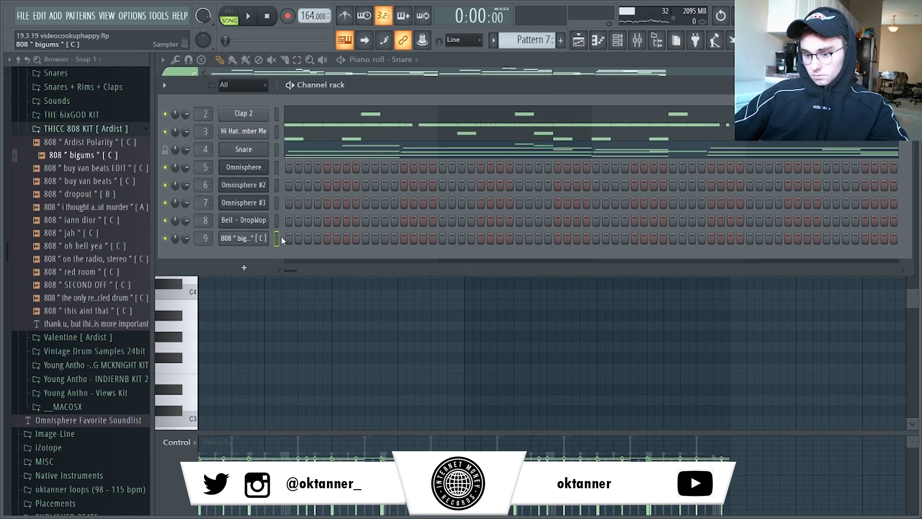
Place short D#7 notes for the 808 at the start and on the seventh step of bar 1.
{"action": "key", "text": "F7"}
{"action": "key", "text": "space"}
{"action": "scroll", "coordinate": [296, 221], "scroll_direction": "up", "scroll_amount": 10}
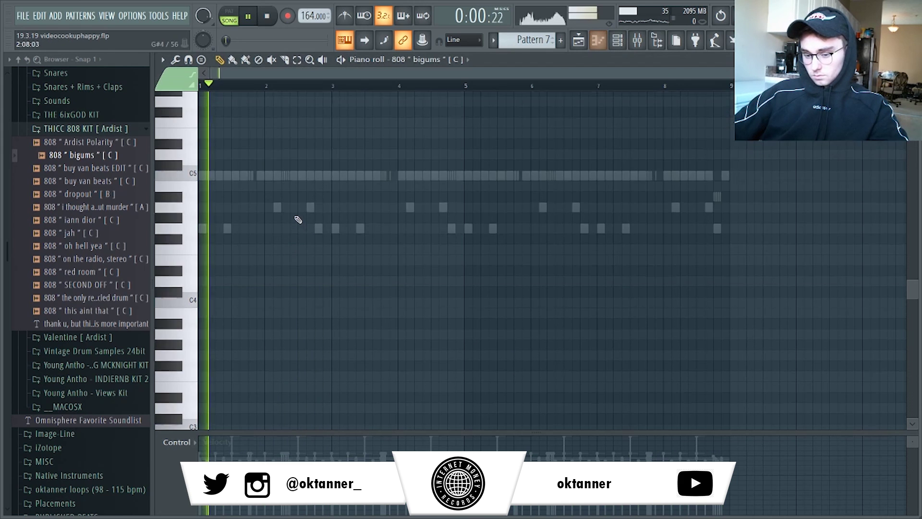
{"action": "key", "text": "space"}
{"action": "left_click", "coordinate": [204, 232]}
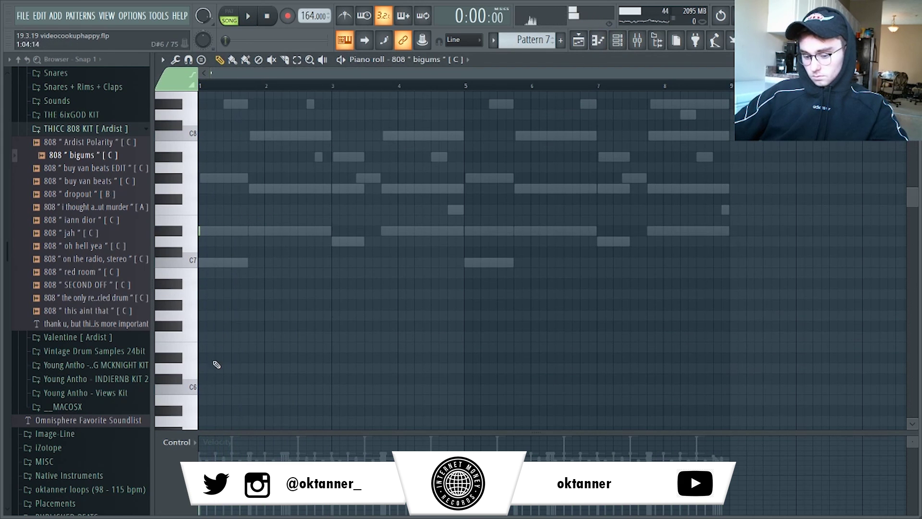
{"action": "key", "text": "space"}
{"action": "key", "text": "space"}
{"action": "key", "text": "space"}
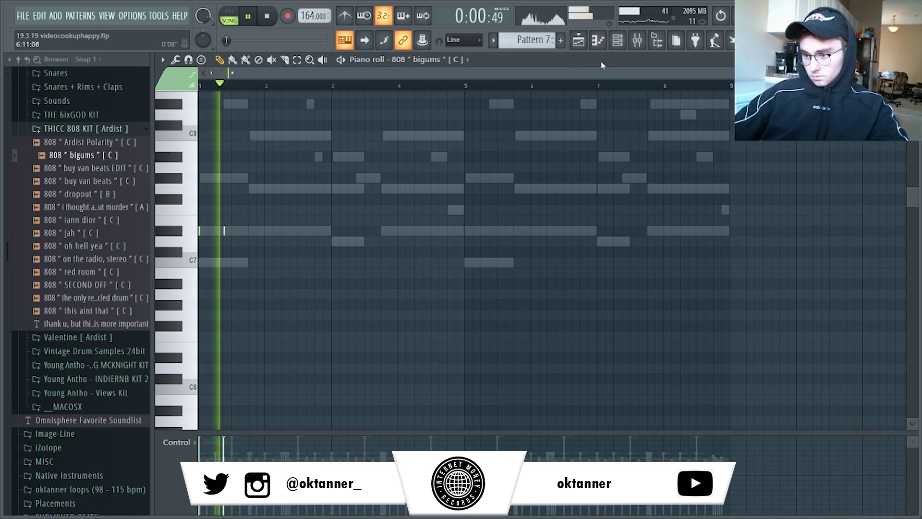
Lower Insert 9's fader to balance the 808 and return to its piano roll.
{"action": "left_click", "coordinate": [636, 42]}
{"action": "key", "text": "space"}
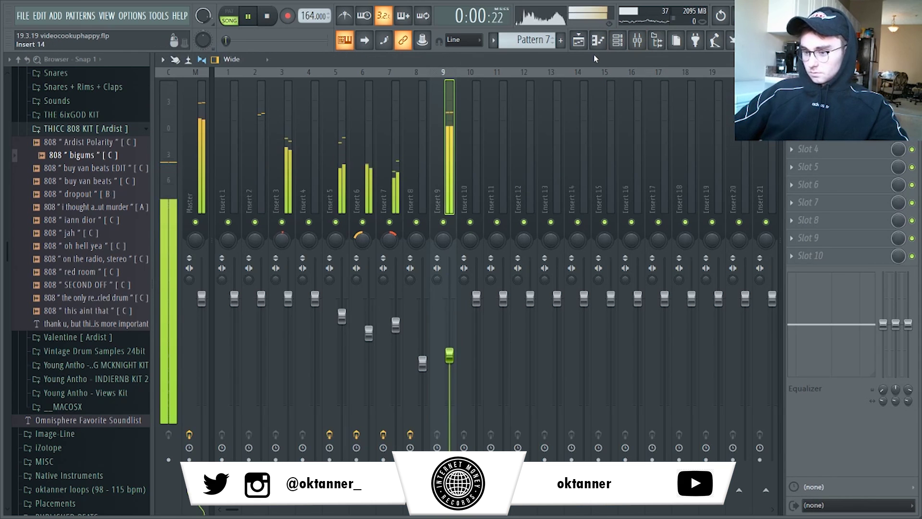
{"action": "left_click", "coordinate": [597, 43]}
{"action": "key", "text": "space"}
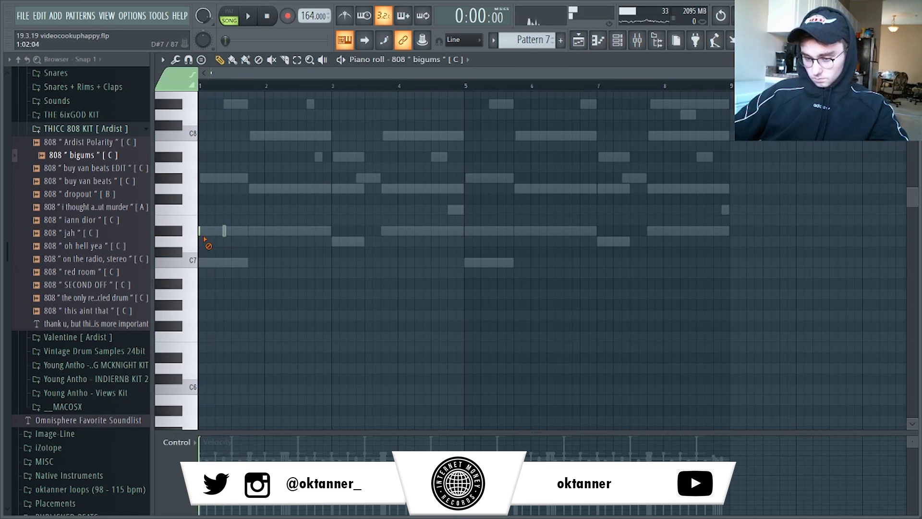
Change the two 808 notes in bar 1 to C7 and add G7 and D#7 notes in bar 2.
{"action": "key", "text": "space"}
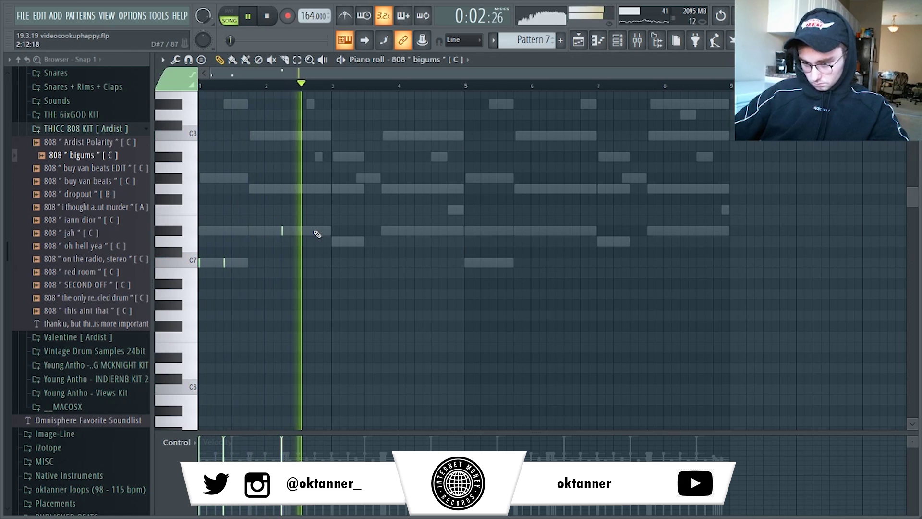
{"action": "key", "text": "space"}
{"action": "key", "text": "space"}
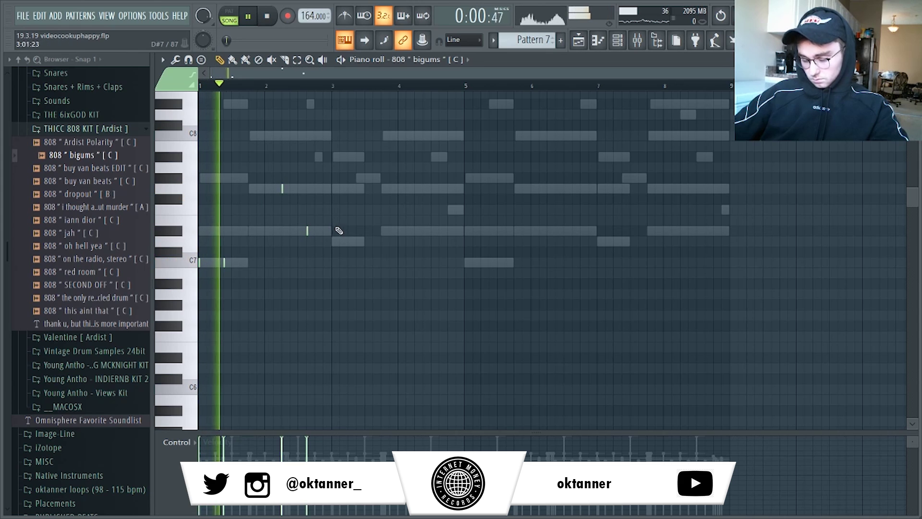
{"action": "key", "text": "space"}
Place two A#6 notes in the first half of bar 3 and a D#7 note near its end for the 808.
{"action": "left_click", "coordinate": [333, 292]}
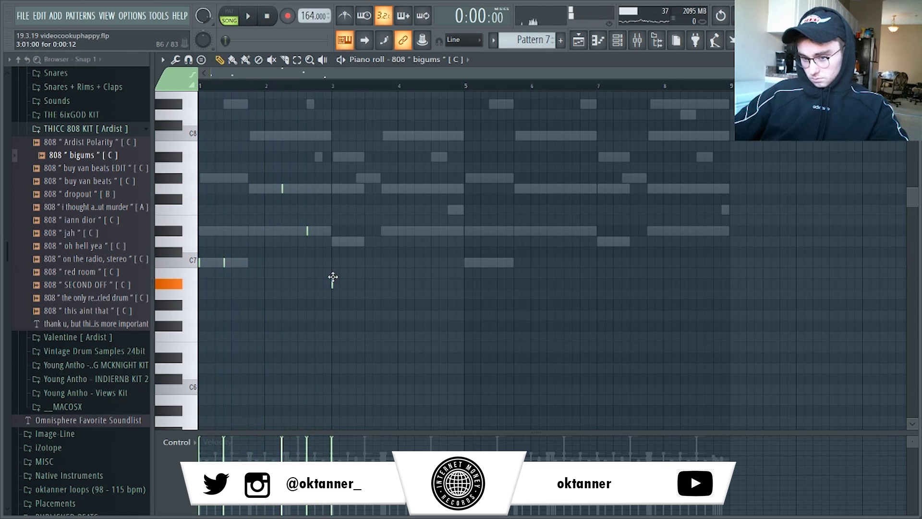
{"action": "key", "text": "space"}
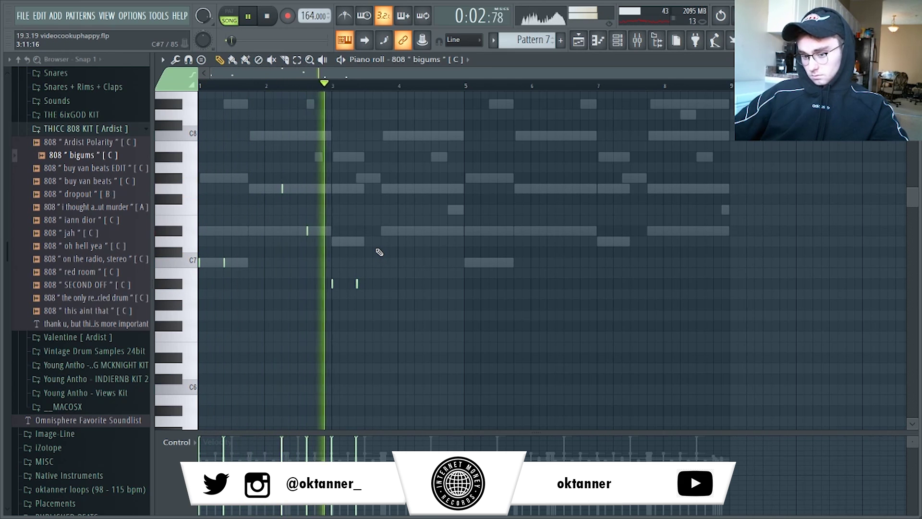
{"action": "key", "text": "space"}
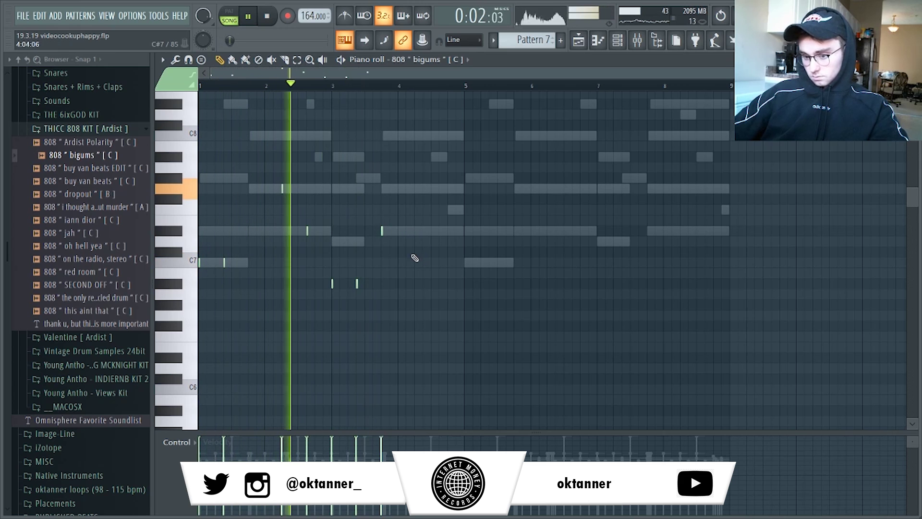
Replace the D#7 note near the end of bar 3 with C7 and add C7 and D#7 notes in bar 4.
{"action": "right_click", "coordinate": [381, 232]}
{"action": "left_click", "coordinate": [382, 263]}
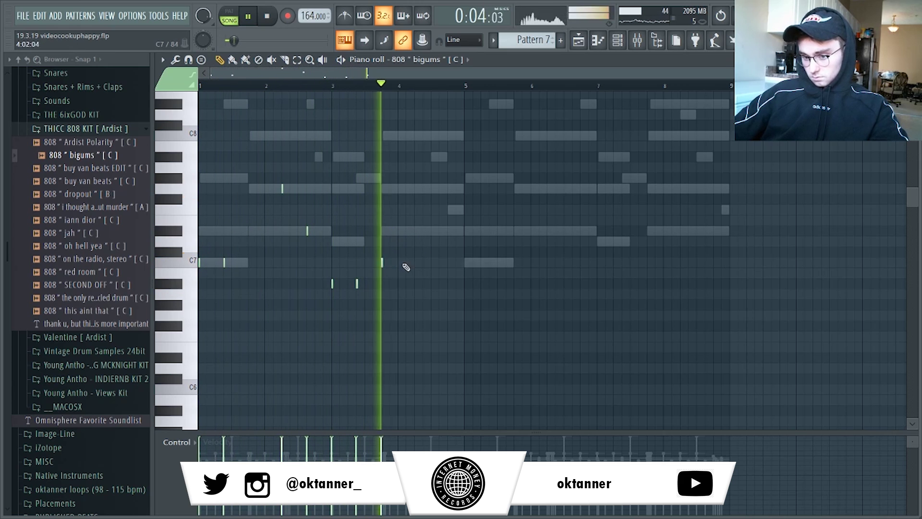
{"action": "left_click", "coordinate": [424, 263]}
{"action": "left_click", "coordinate": [449, 231]}
{"action": "key", "text": "space"}
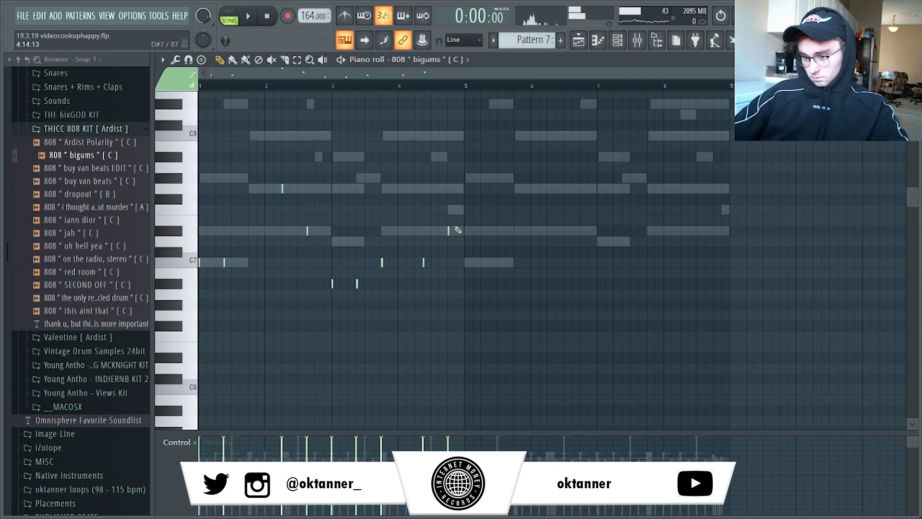
Duplicate the 808 notes of bars 1 to 4 into bars 5 to 8 and play the result.
{"action": "left_click_drag", "start_coordinate": [463, 91], "coordinate": [202, 110]}
{"action": "key", "text": "ctrl+b"}
{"action": "key", "text": "ctrl+d"}
{"action": "key", "text": "space"}
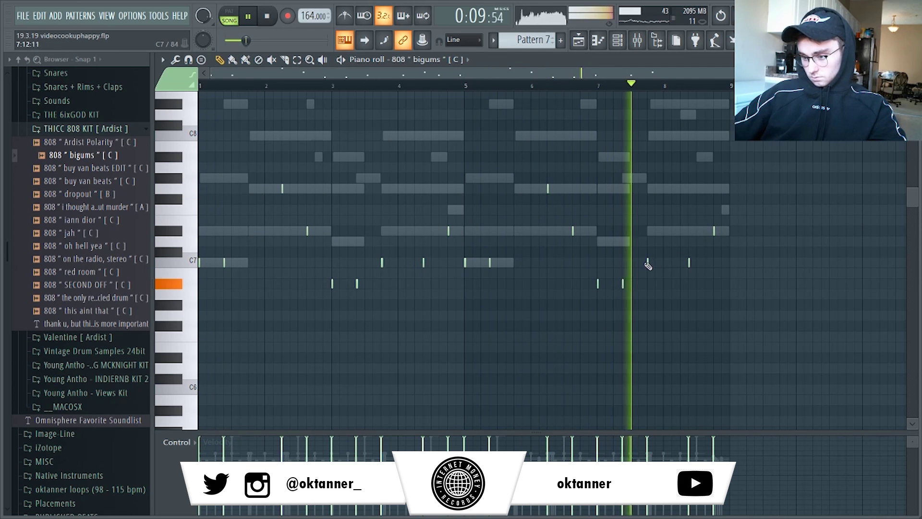
Change the 808's ending to a D#7 note late in bar 7 and two G7 notes in bar 8.
{"action": "key", "text": "space"}
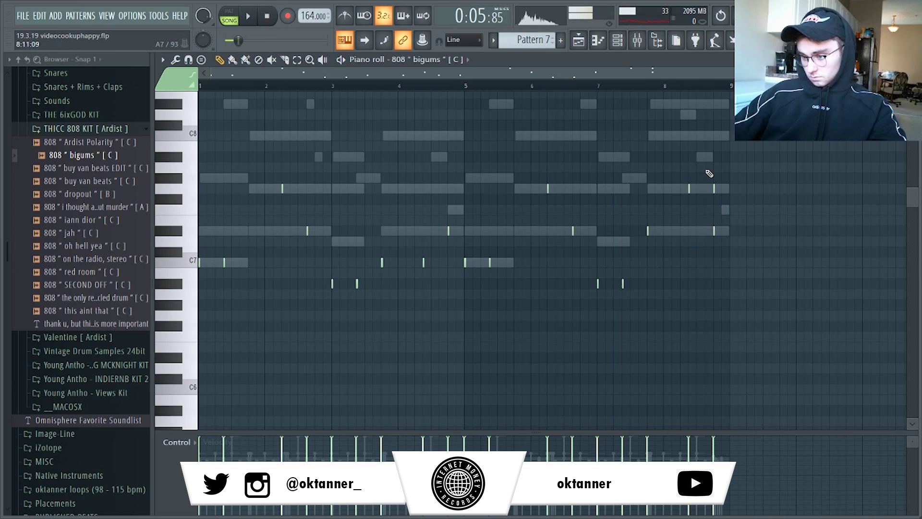
{"action": "key", "text": "space"}
{"action": "key", "text": "space"}
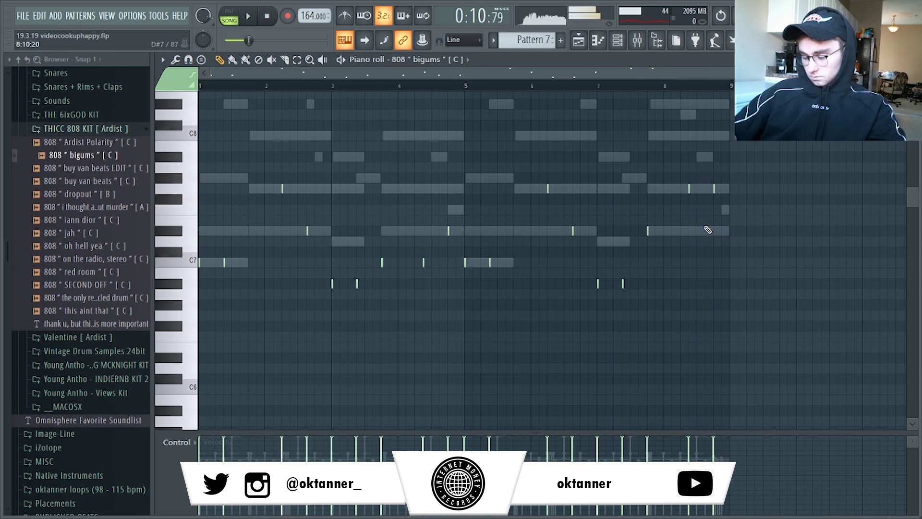
{"action": "key", "text": "space"}
Transpose the whole 808 line down two octaves and extend its notes to meet one another.
{"action": "key", "text": "space"}
{"action": "key", "text": "space"}
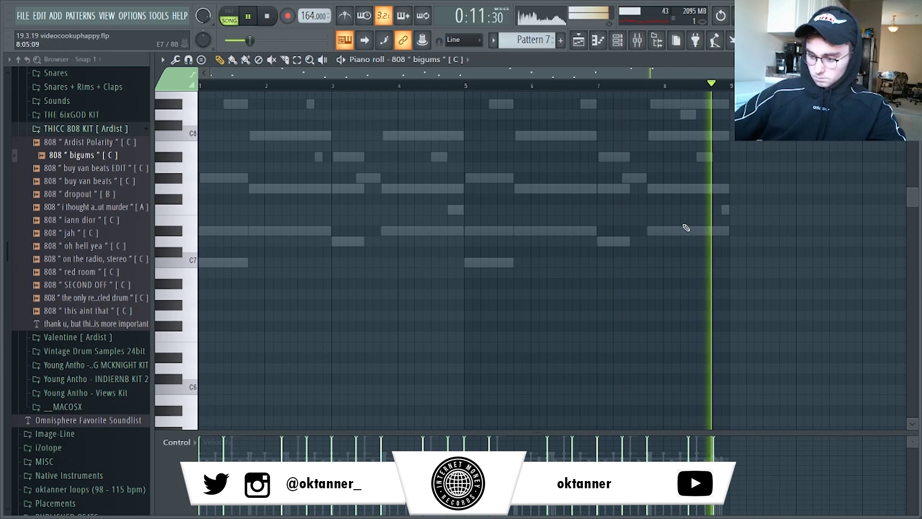
{"action": "scroll", "coordinate": [721, 173], "scroll_direction": "down", "scroll_amount": 3}
Add the OK - Jaws Kick sample on mixer insert 1 and give it the 808's rhythm with every note on C5.
{"action": "key", "text": "F6"}
{"action": "key", "text": "space"}
{"action": "left_click", "coordinate": [243, 236]}
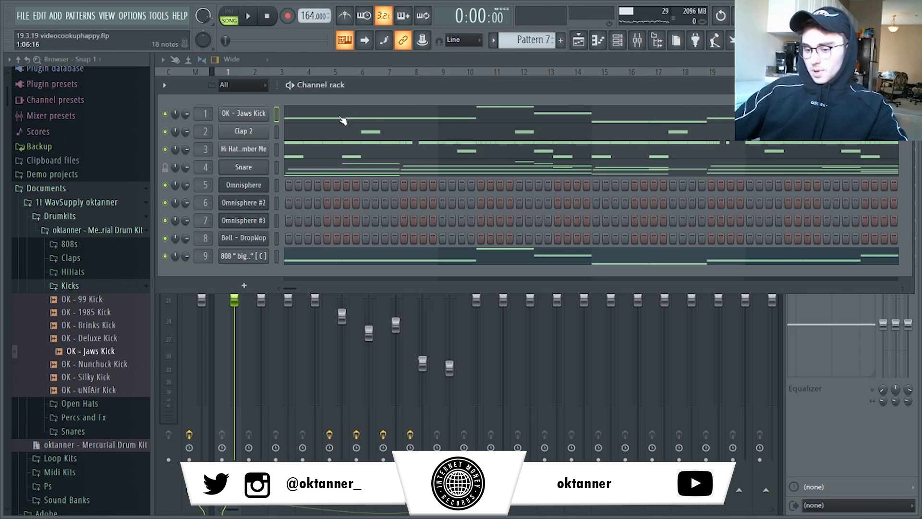
{"action": "left_click", "coordinate": [342, 120]}
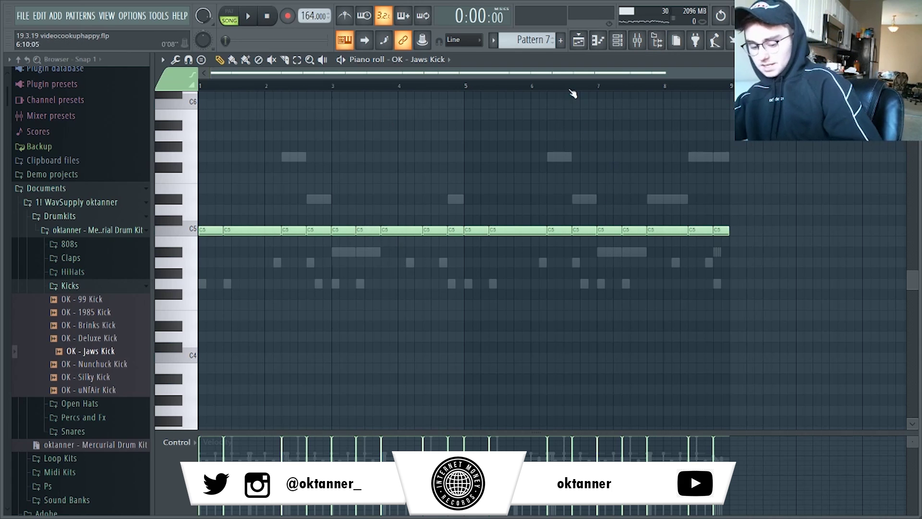
Undo the lengthening of the kick notes and play the pattern with the Master track selected in the mixer.
{"action": "key", "text": "ctrl+z"}
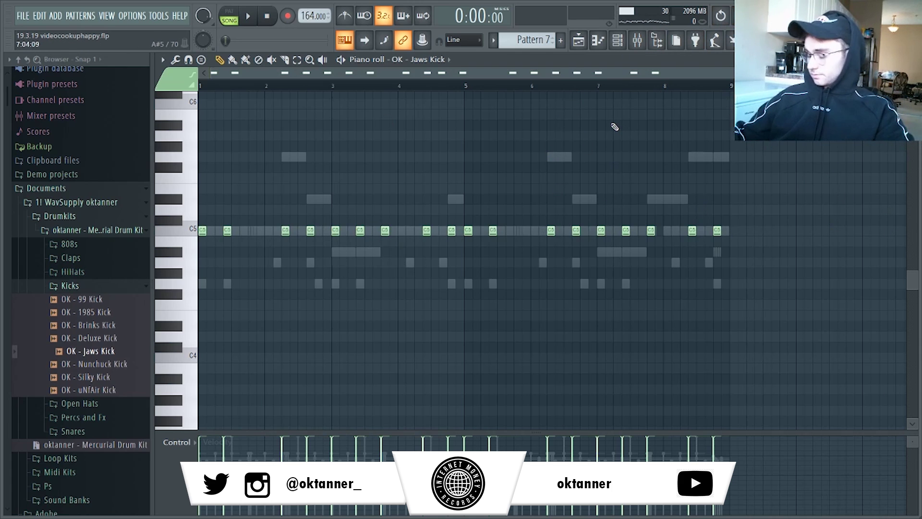
{"action": "key", "text": "space"}
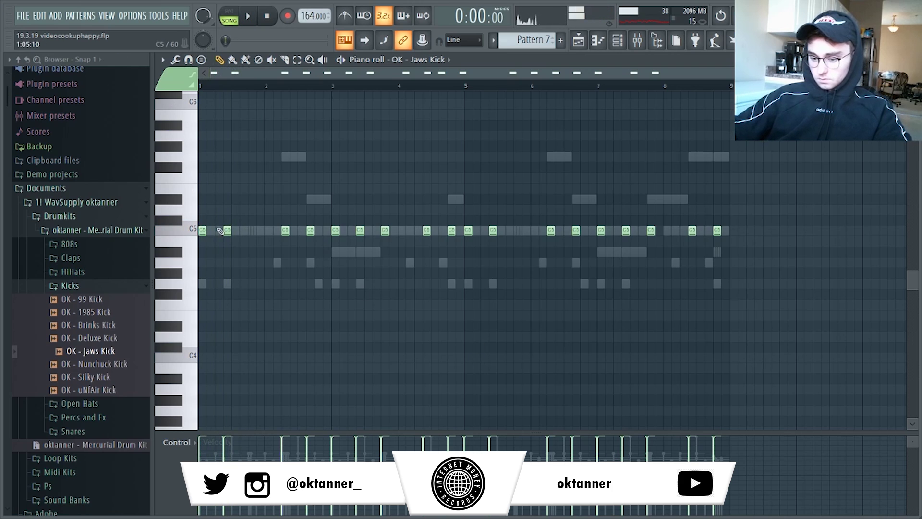
{"action": "key", "text": "F9"}
{"action": "left_click", "coordinate": [205, 172]}
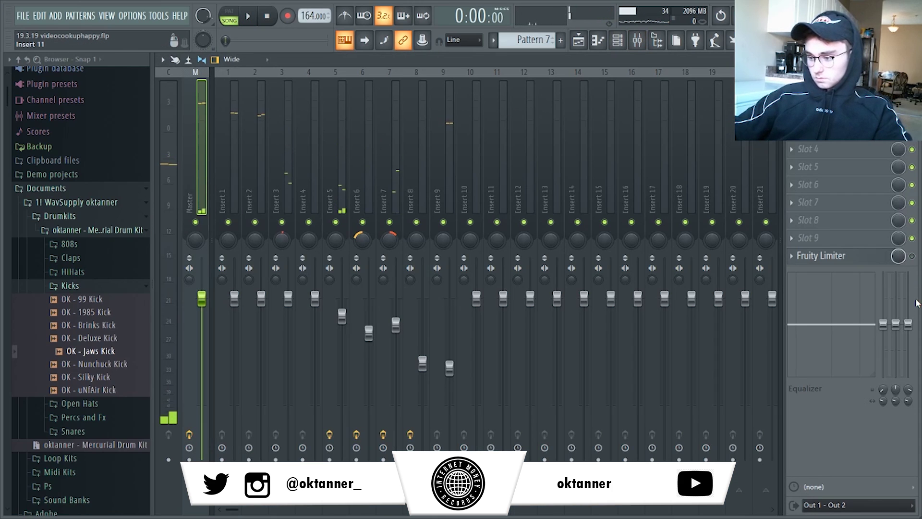
{"action": "key", "text": "space"}
Delete the second kick note in bars 1 and 3, and replace the kick notes of bars 5 to 8 with a copy of bars 1 to 4.
{"action": "left_click", "coordinate": [618, 43]}
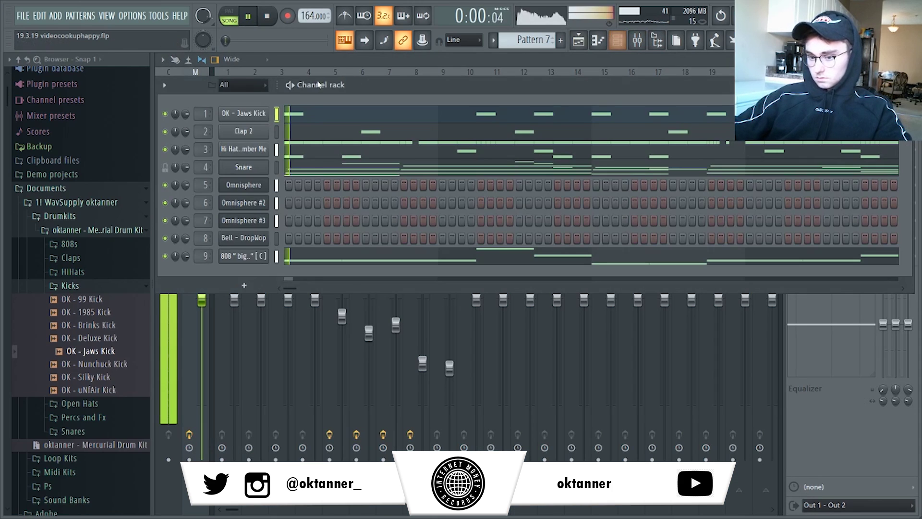
{"action": "left_click", "coordinate": [330, 120]}
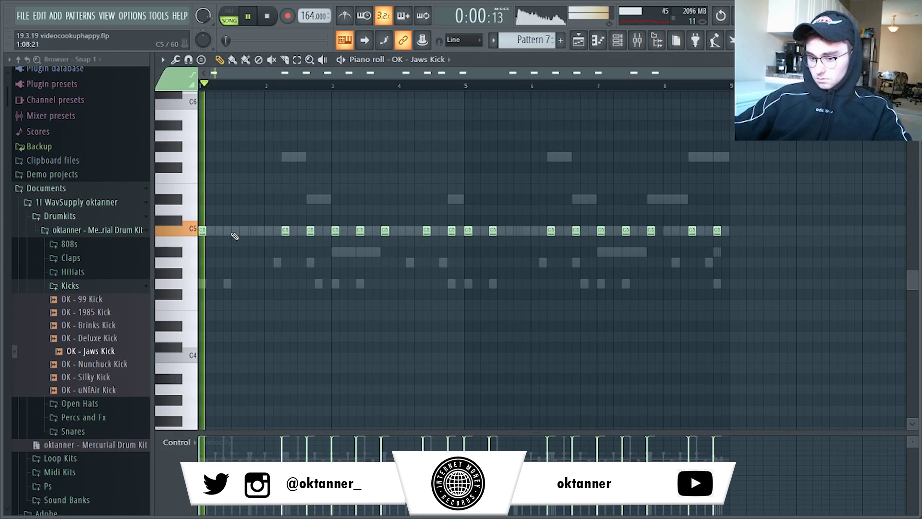
{"action": "right_click", "coordinate": [360, 232]}
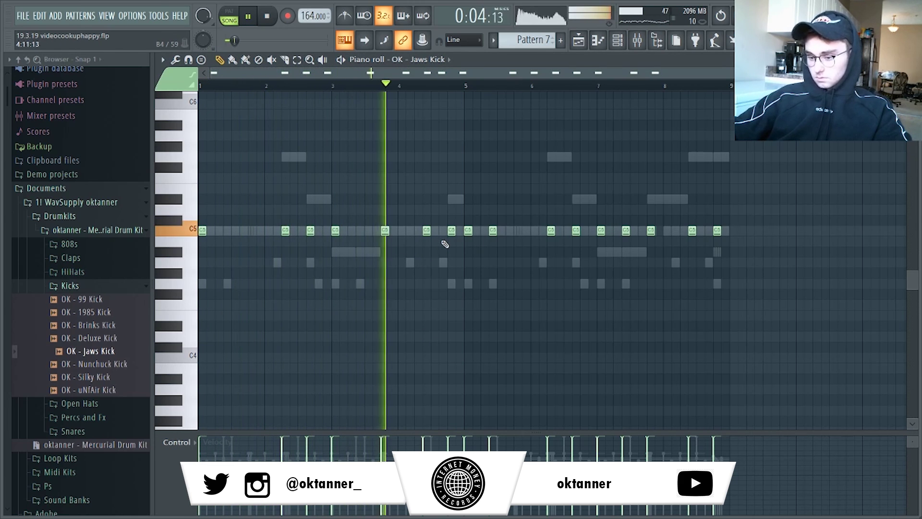
{"action": "left_click_drag", "start_coordinate": [468, 206], "coordinate": [906, 361]}
{"action": "key", "text": "Delete"}
{"action": "left_click_drag", "start_coordinate": [446, 86], "coordinate": [4, 159]}
{"action": "key", "text": "ctrl+b"}
{"action": "left_click_drag", "start_coordinate": [712, 89], "coordinate": [471, 108]}
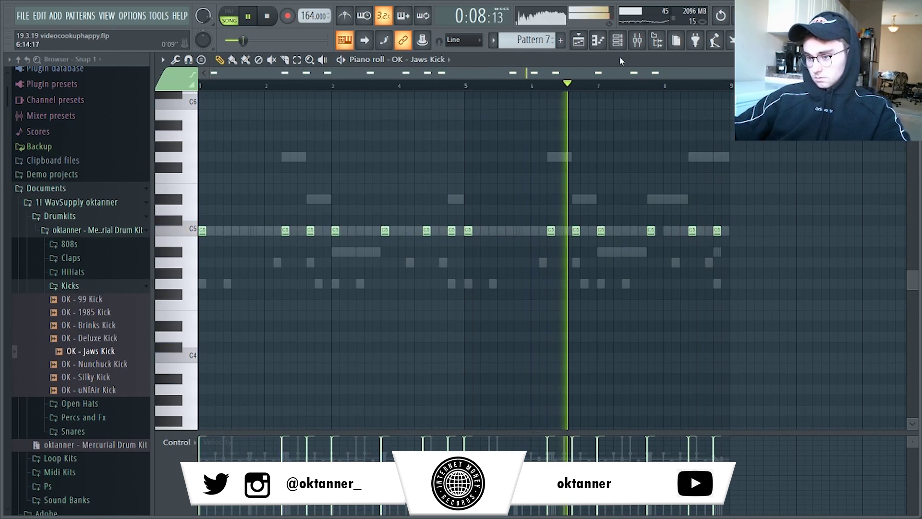
Add the JP - Sketchy Snare sample as a new channel and route it to mixer insert 10.
{"action": "key", "text": "F6"}
{"action": "left_click", "coordinate": [105, 231]}
{"action": "scroll", "coordinate": [104, 232], "scroll_direction": "down", "scroll_amount": 15}
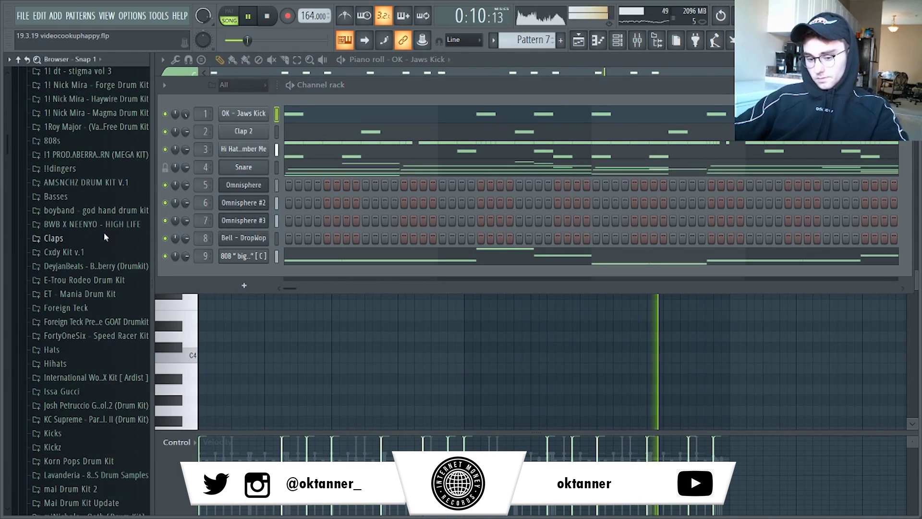
{"action": "left_click", "coordinate": [103, 186]}
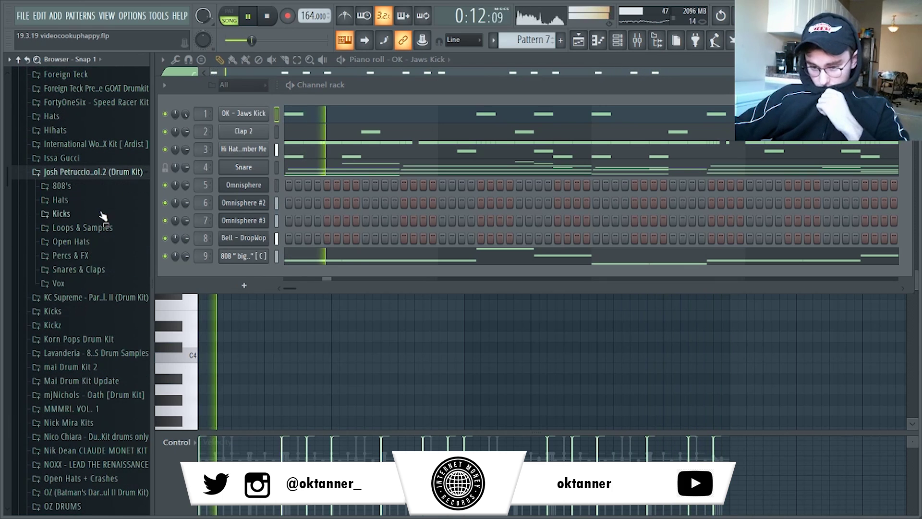
{"action": "left_click", "coordinate": [79, 283]}
{"action": "mouse_move", "coordinate": [105, 427]}
{"action": "left_mouse_down"}
{"action": "mouse_move", "coordinate": [229, 356]}
{"action": "mouse_move", "coordinate": [246, 272]}
{"action": "left_mouse_up"}
{"action": "scroll", "coordinate": [210, 273], "scroll_direction": "up", "scroll_amount": 2}
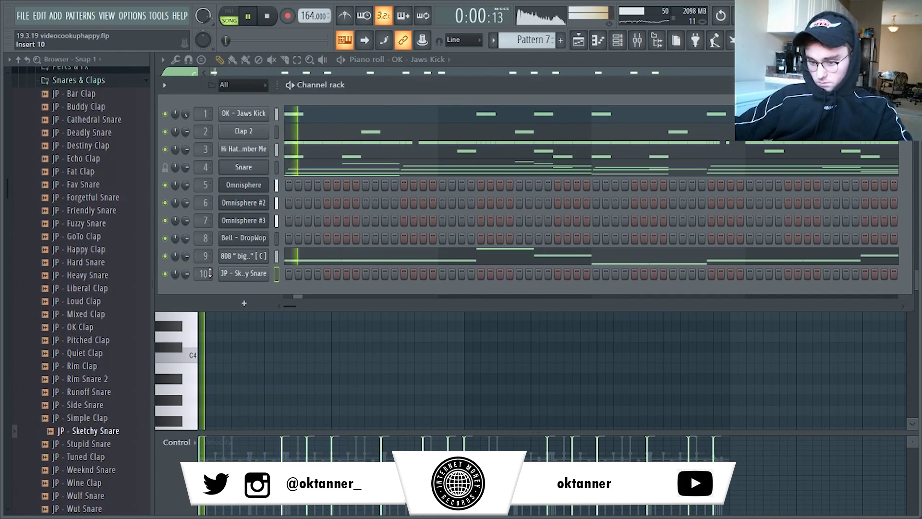
Place snare hits on steps 3 and 15 of bars 2 and 4, and raise insert 10's volume to about 2.4 dB.
{"action": "left_click", "coordinate": [462, 274]}
{"action": "left_click", "coordinate": [576, 273]}
{"action": "left_click", "coordinate": [769, 274]}
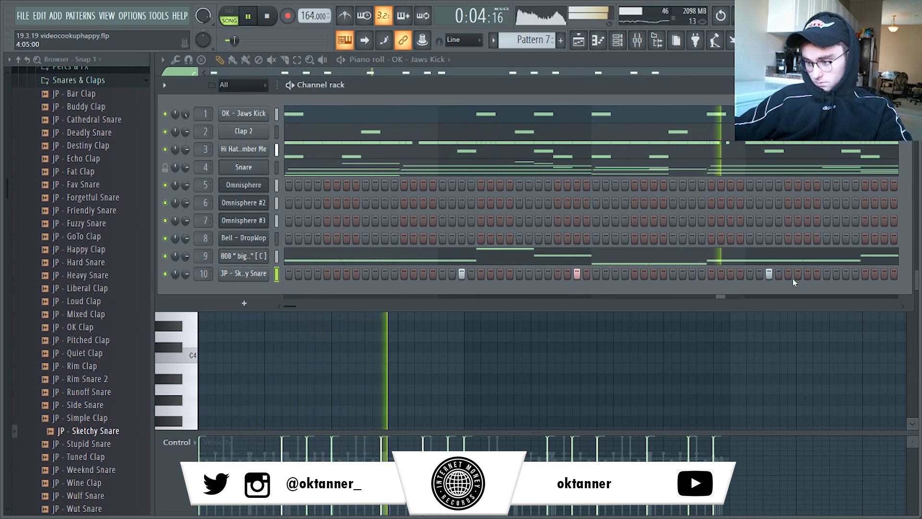
{"action": "left_click", "coordinate": [884, 274]}
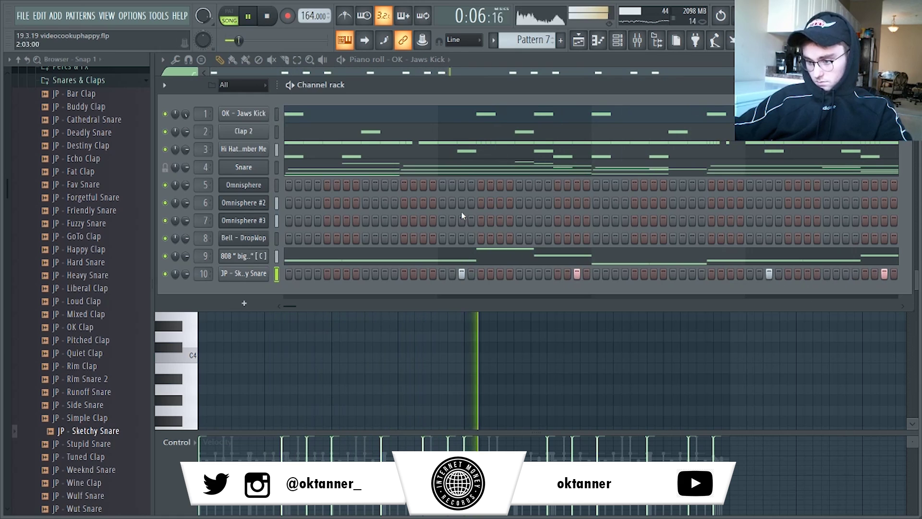
{"action": "key", "text": "F9"}
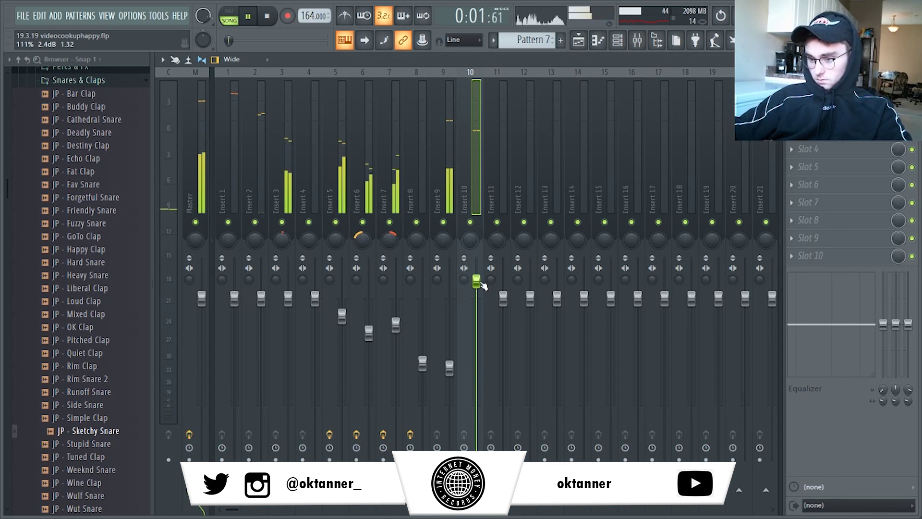
Add the [ET] Clap Rim sample from the ET - Mania Drum Kit as a new channel on mixer insert 11.
{"action": "key", "text": "F6"}
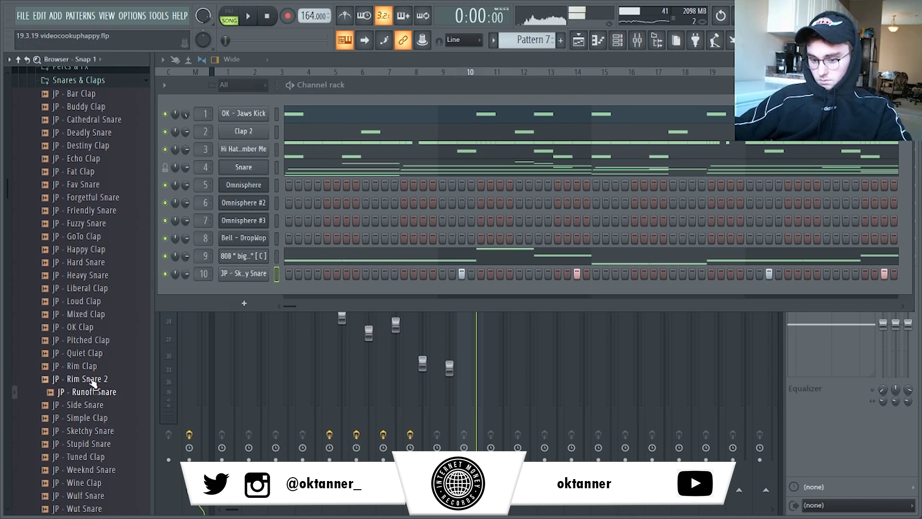
{"action": "scroll", "coordinate": [89, 370], "scroll_direction": "up", "scroll_amount": 5}
{"action": "key", "text": "space"}
{"action": "left_click", "coordinate": [77, 203]}
{"action": "left_click", "coordinate": [77, 204]}
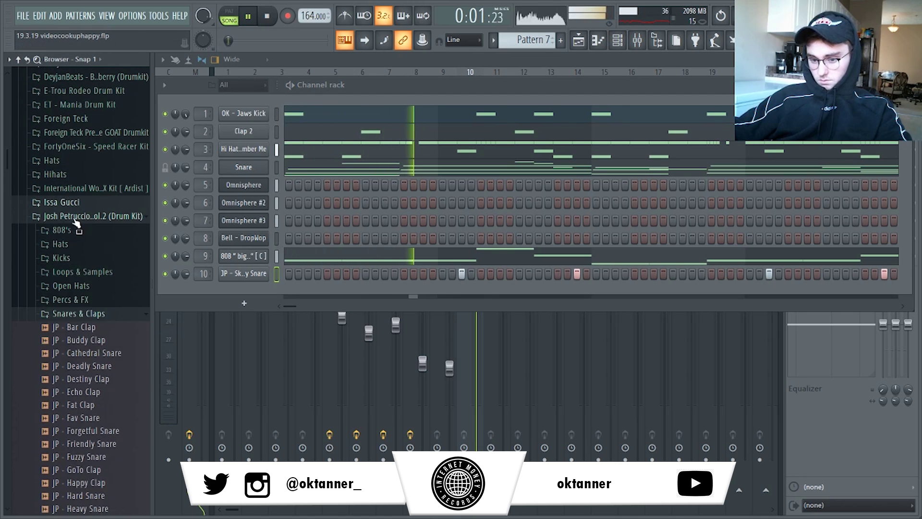
{"action": "left_click", "coordinate": [76, 218]}
{"action": "scroll", "coordinate": [80, 250], "scroll_direction": "up", "scroll_amount": 2}
{"action": "scroll", "coordinate": [83, 259], "scroll_direction": "up", "scroll_amount": 5}
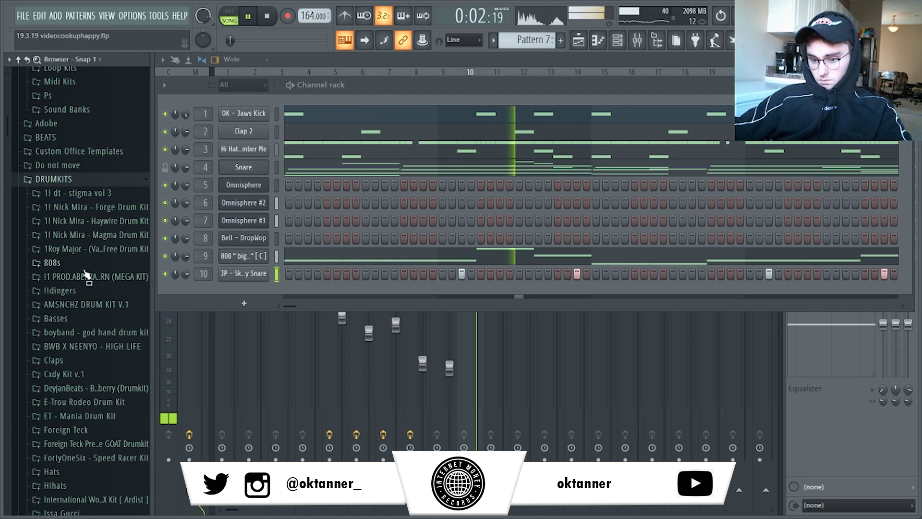
{"action": "left_click", "coordinate": [91, 415]}
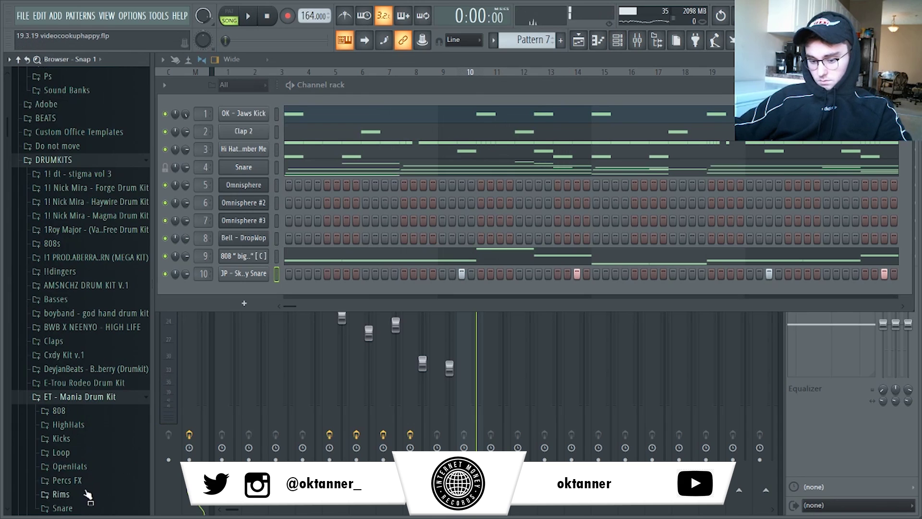
{"action": "left_click", "coordinate": [87, 494]}
{"action": "left_click_drag", "start_coordinate": [263, 286], "coordinate": [262, 288]}
{"action": "key", "text": "space"}
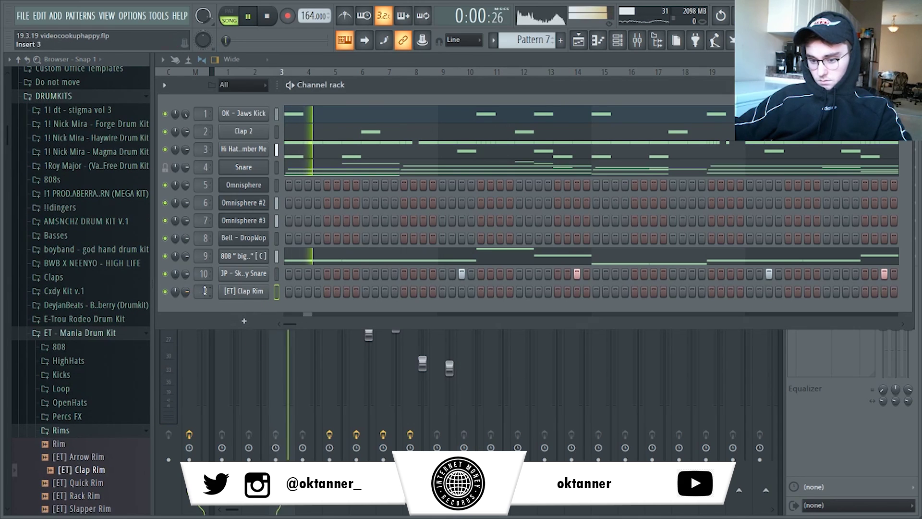
Place rim hits on step 15 of bar 2 and step 11 of bar 4, and lower the rim's volume on insert 11.
{"action": "left_click", "coordinate": [576, 292]}
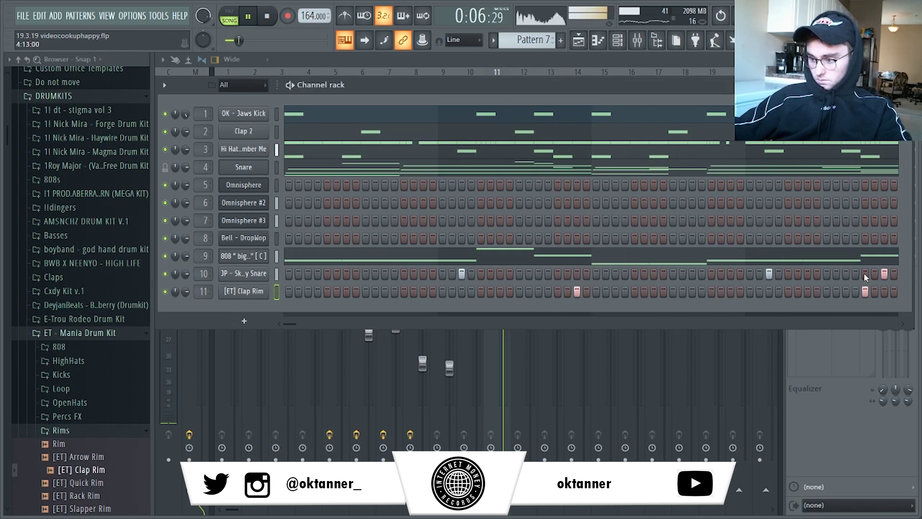
{"action": "left_click", "coordinate": [847, 292]}
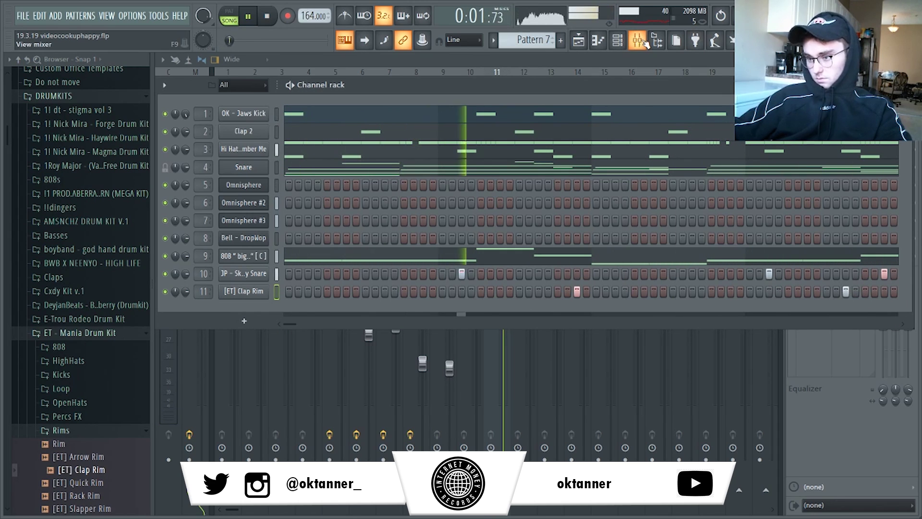
{"action": "left_click", "coordinate": [645, 42]}
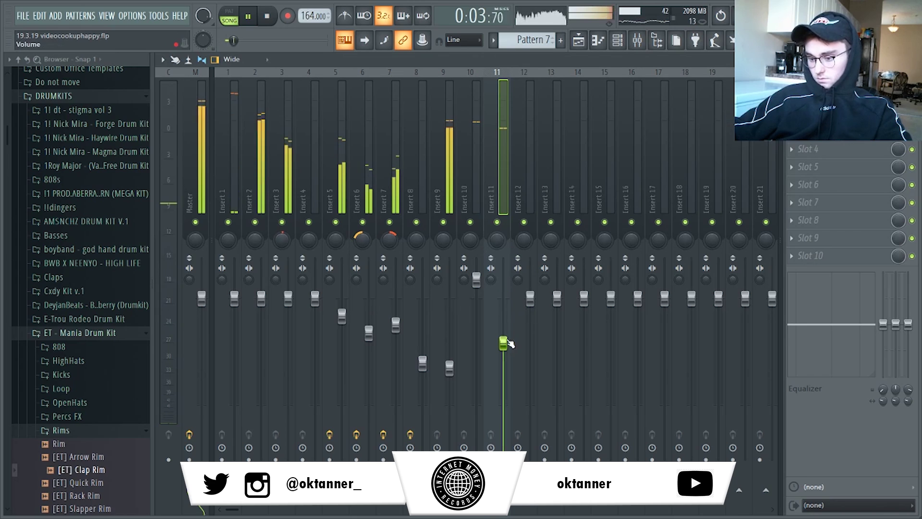
{"action": "left_click_drag", "start_coordinate": [504, 344], "coordinate": [503, 337]}
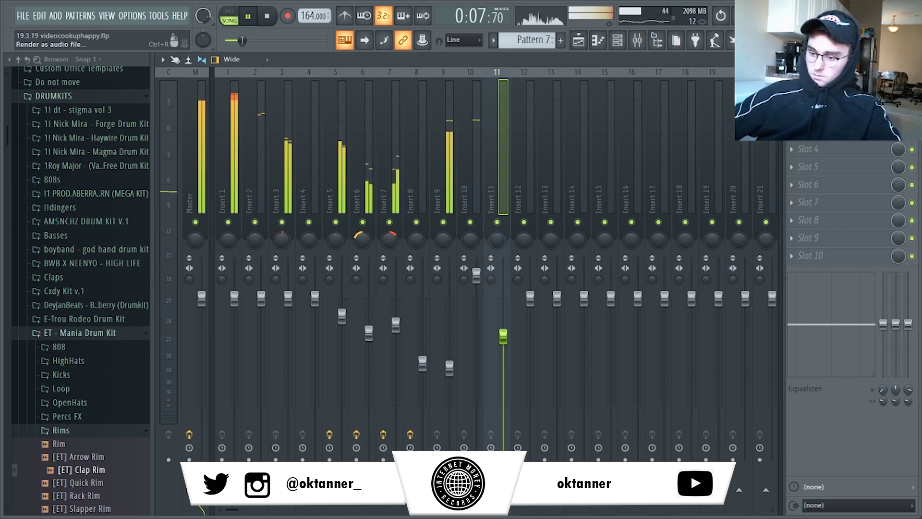
Add the oh - powder open hat from the DeyjanBeats kit as a new channel on mixer insert 12.
{"action": "left_click", "coordinate": [618, 42]}
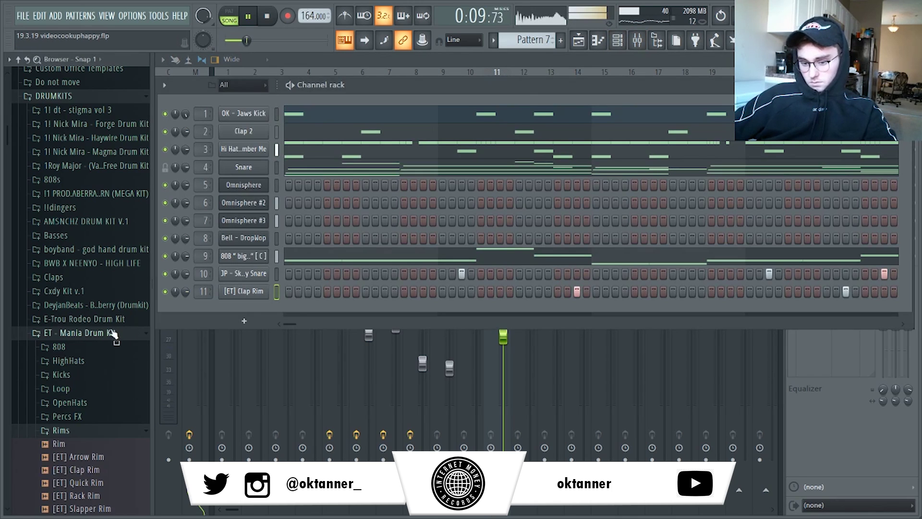
{"action": "left_click", "coordinate": [87, 305]}
{"action": "left_click", "coordinate": [81, 361]}
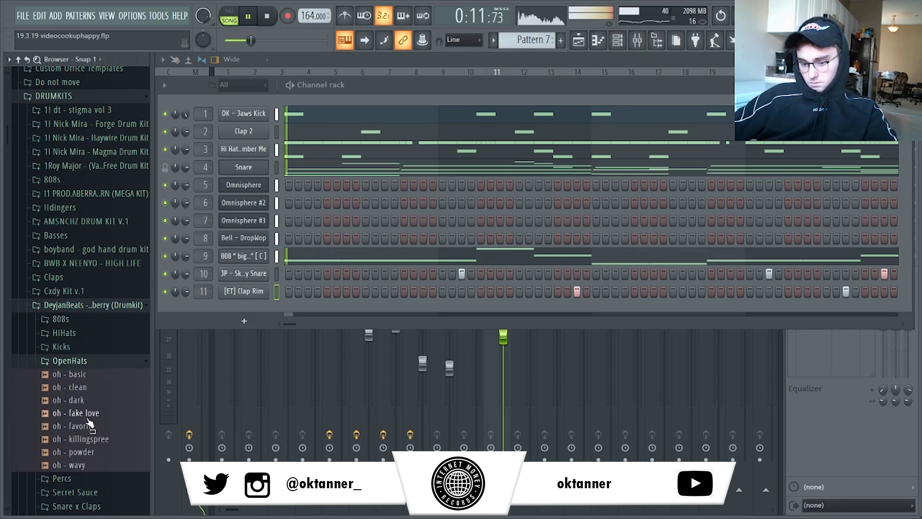
{"action": "left_click_drag", "start_coordinate": [205, 343], "coordinate": [223, 305]}
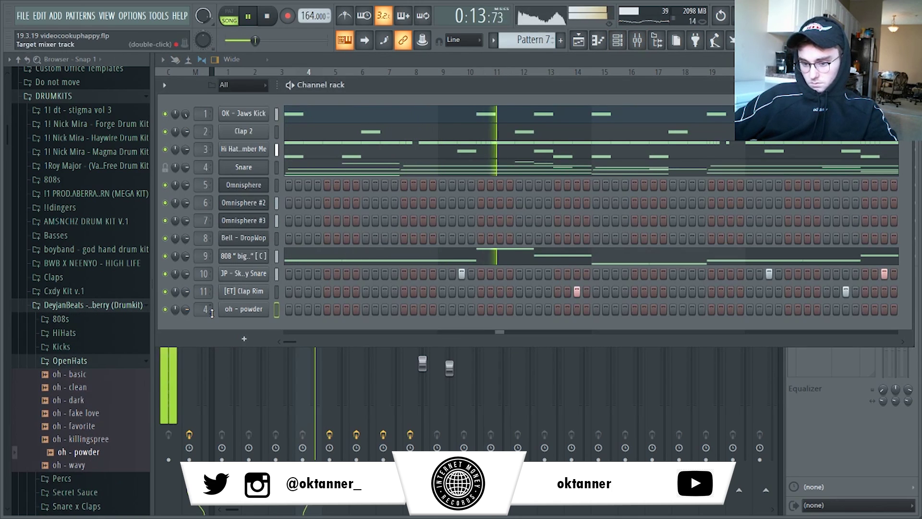
{"action": "key", "text": "space"}
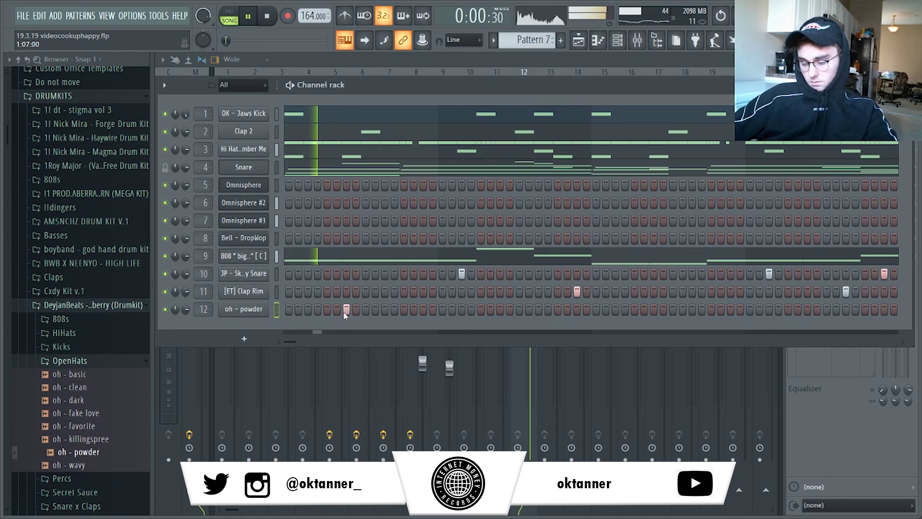
Place open hat hits on step 7 of bars 1 and 3, checking the oh - powder sample settings.
{"action": "left_click", "coordinate": [267, 312]}
{"action": "key", "text": "space"}
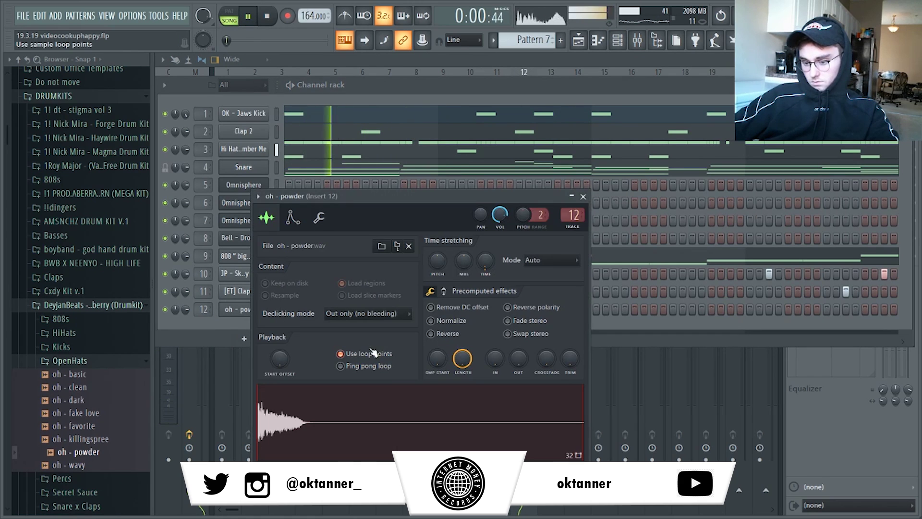
{"action": "left_click", "coordinate": [584, 196]}
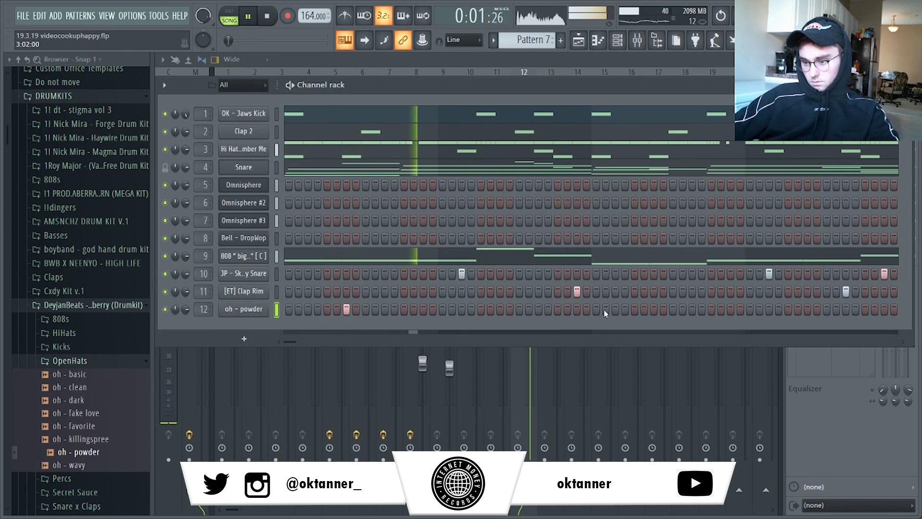
{"action": "left_click", "coordinate": [654, 309]}
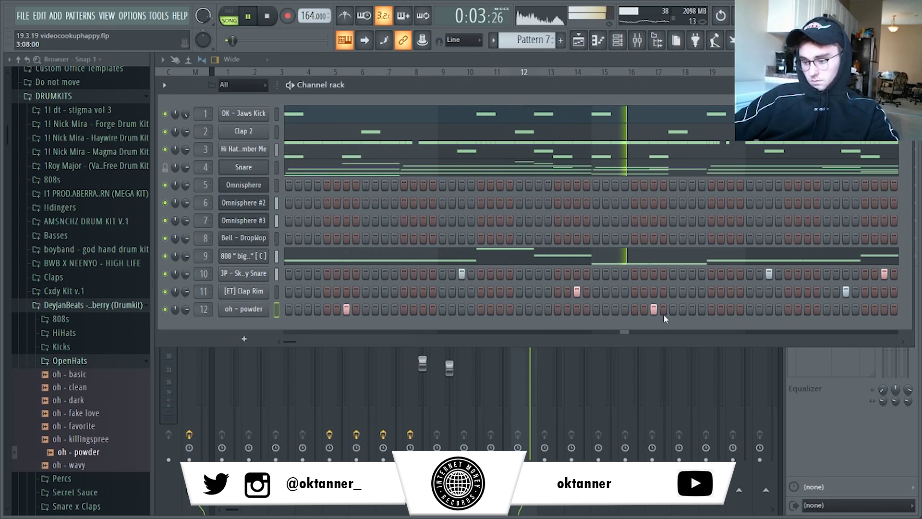
Raise the rim's volume on insert 11 and lower the open hat on insert 12 to a similar level.
{"action": "key", "text": "F6"}
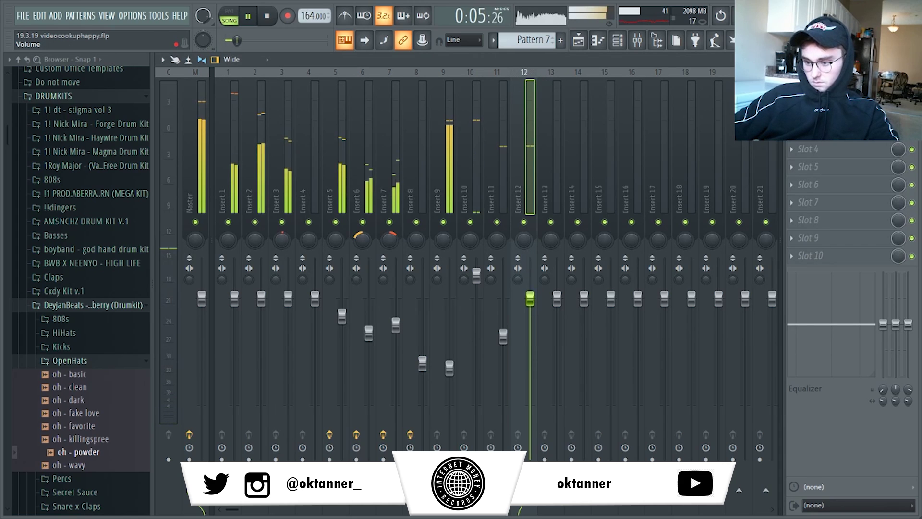
{"action": "left_click_drag", "start_coordinate": [503, 337], "coordinate": [534, 310]}
{"action": "left_click", "coordinate": [260, 154]}
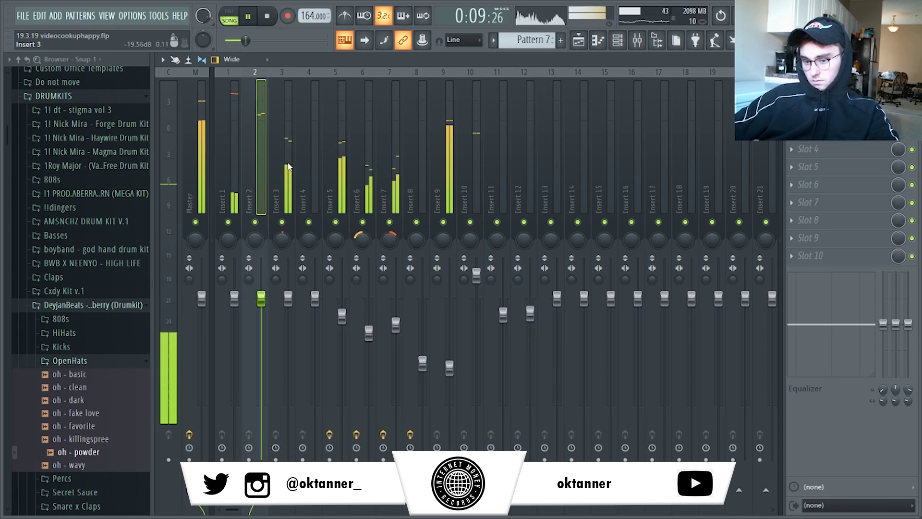
{"action": "left_click", "coordinate": [231, 154]}
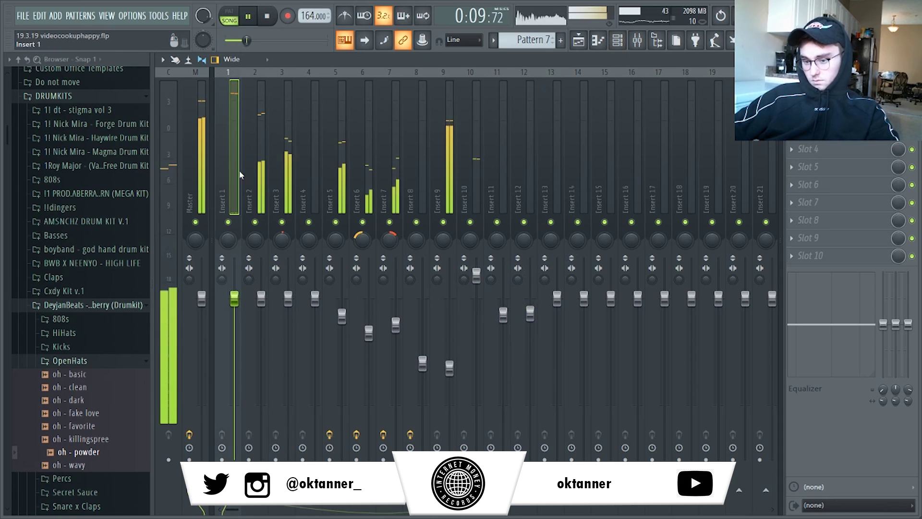
Add Fruity Fast Dist to the 808 on mixer insert 9 and play the pattern.
{"action": "left_click", "coordinate": [450, 368]}
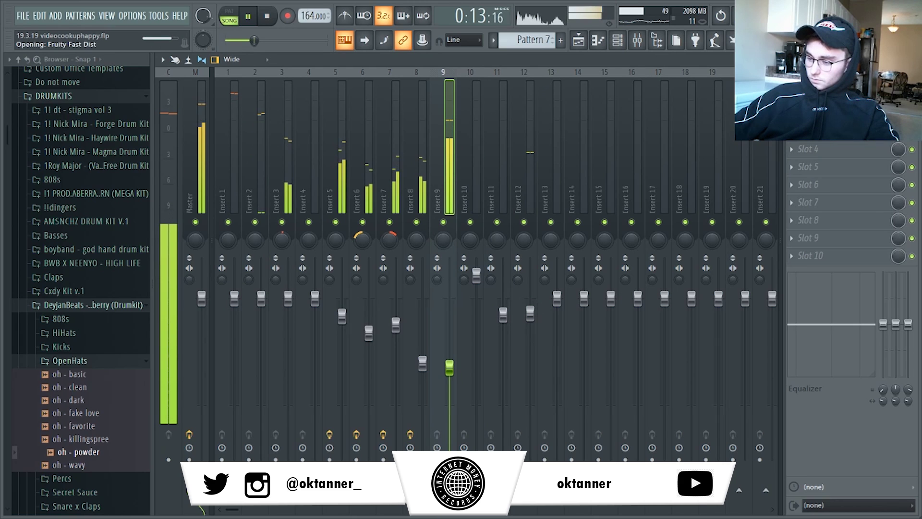
{"action": "key", "text": "space"}
{"action": "key", "text": "Escape"}
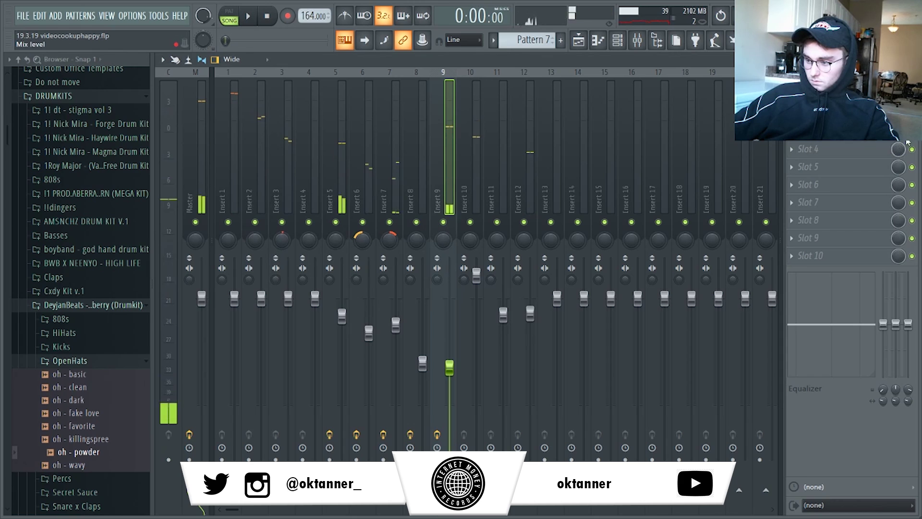
{"action": "key", "text": "space"}
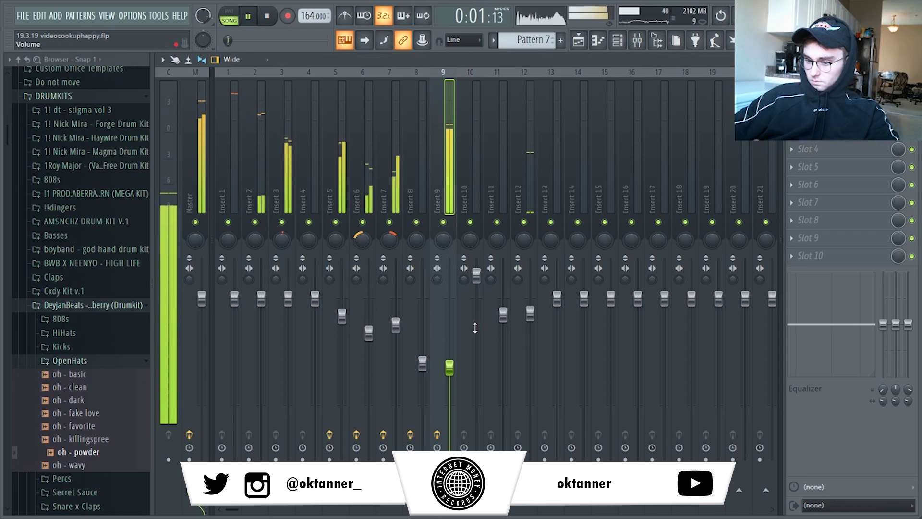
Raise the 808's volume slightly on mixer insert 9 and listen back over the arrangement.
{"action": "left_click_drag", "start_coordinate": [449, 367], "coordinate": [449, 358]}
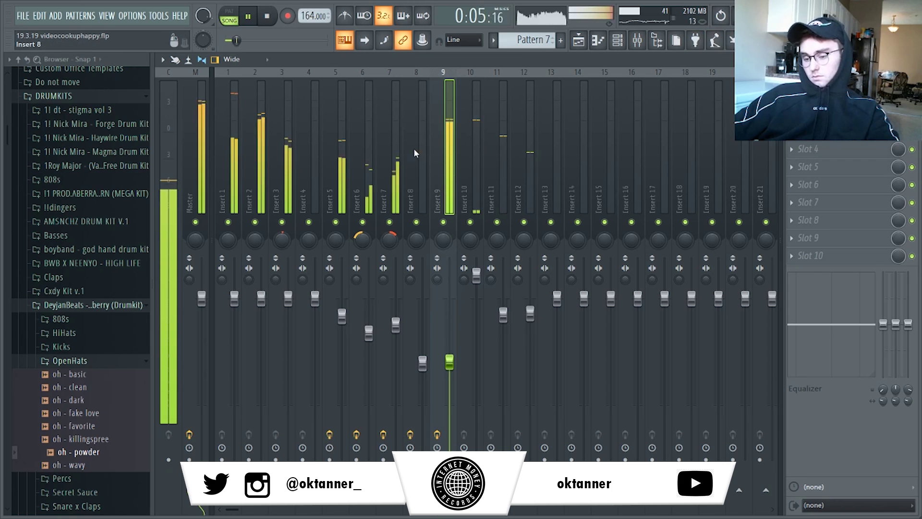
{"action": "left_click", "coordinate": [579, 47]}
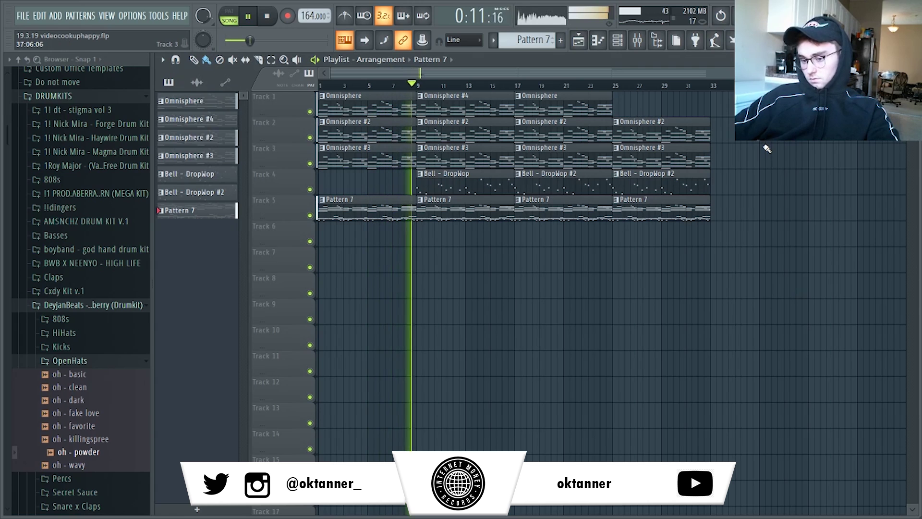
{"action": "left_click", "coordinate": [637, 41]}
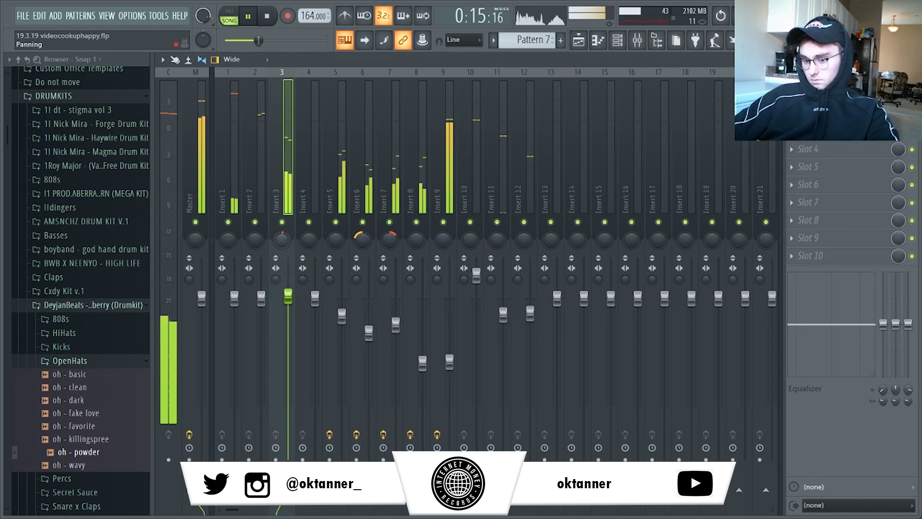
Add DT - Crash 2 from the dt - stigma vol 3 kit as a new channel and place a hit on step 1.
{"action": "left_click", "coordinate": [617, 41]}
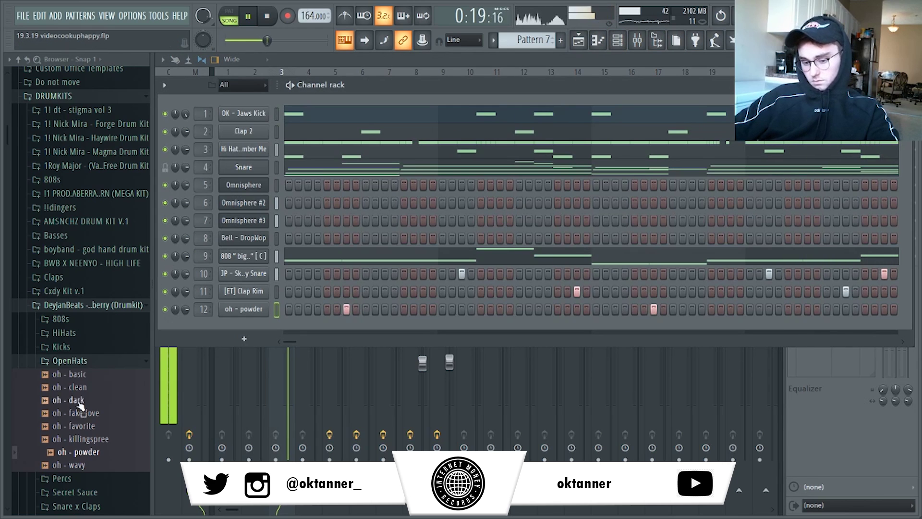
{"action": "left_click", "coordinate": [80, 364]}
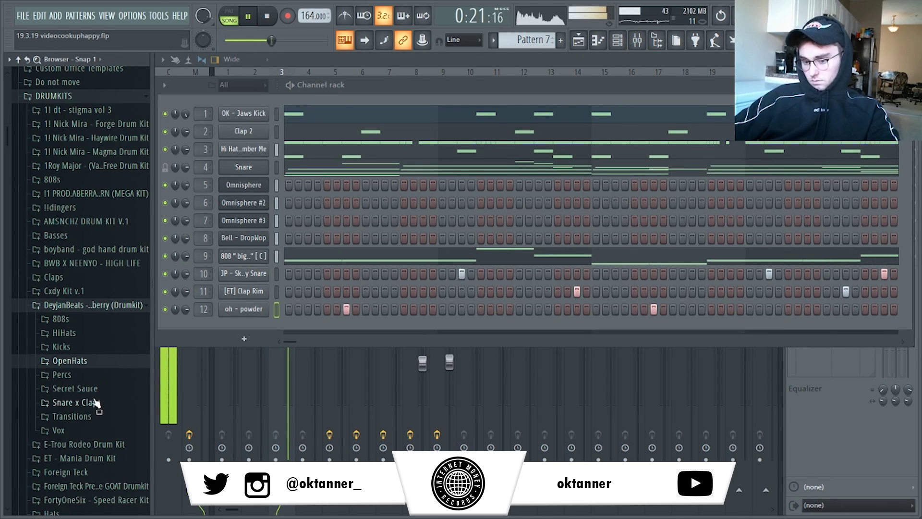
{"action": "scroll", "coordinate": [84, 288], "scroll_direction": "up", "scroll_amount": 4}
{"action": "left_click", "coordinate": [84, 265]}
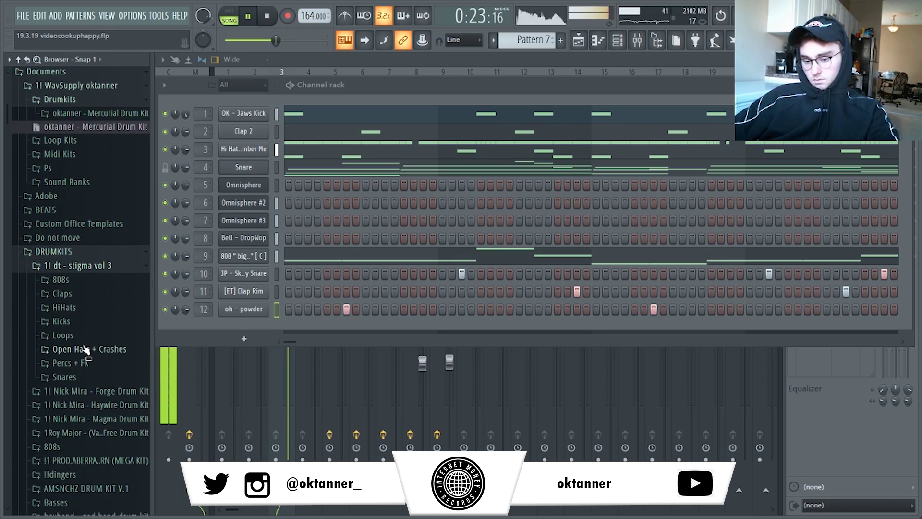
{"action": "left_click", "coordinate": [88, 349]}
{"action": "left_click_drag", "start_coordinate": [95, 387], "coordinate": [205, 329]}
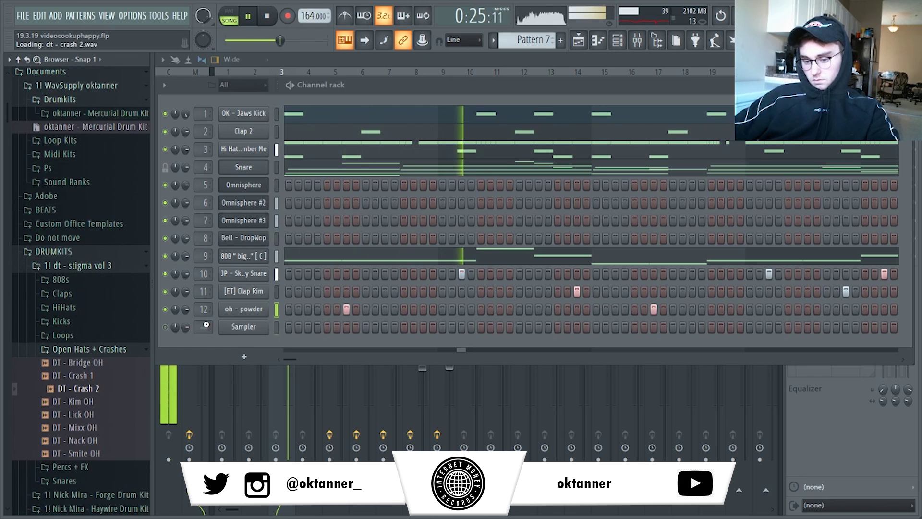
{"action": "left_click", "coordinate": [289, 327]}
Raise the crash on insert 13 and pan it slightly right, and fine-tune the volumes of inserts 7 and 5.
{"action": "left_click", "coordinate": [530, 385]}
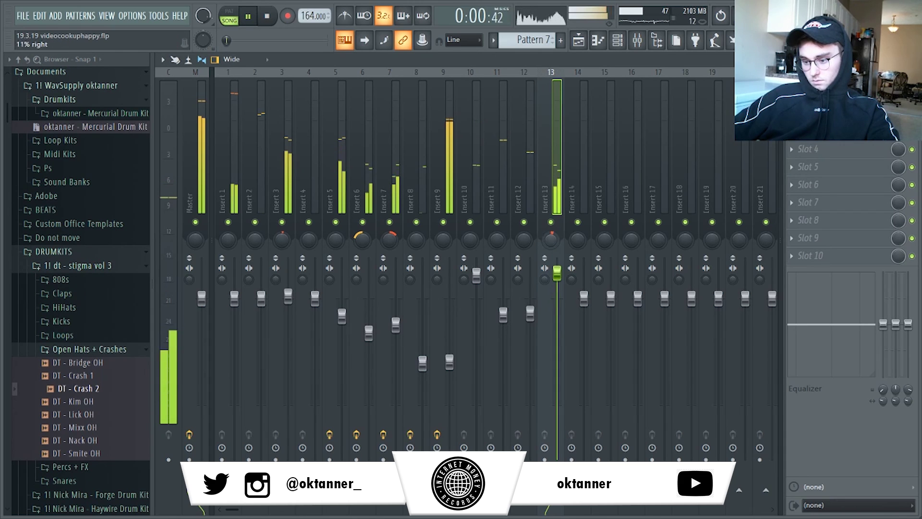
{"action": "left_click_drag", "start_coordinate": [582, 177], "coordinate": [169, 185]}
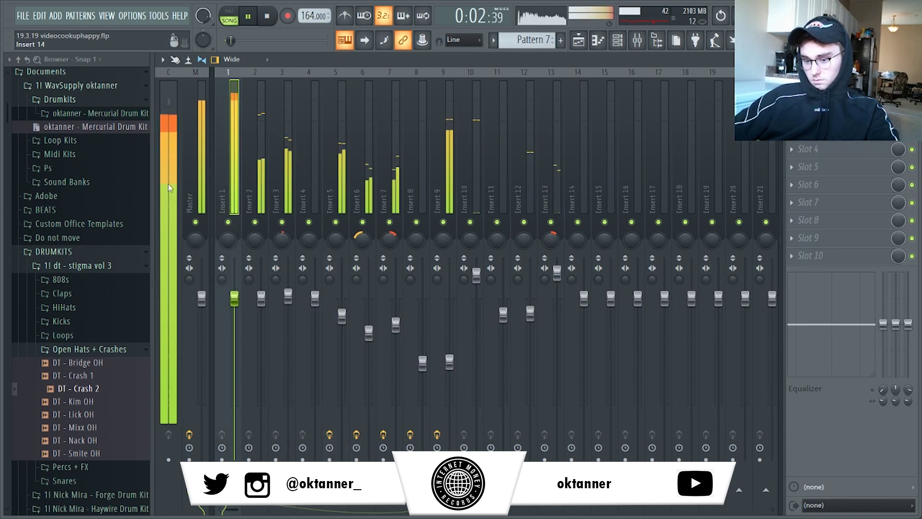
{"action": "left_click", "coordinate": [397, 330]}
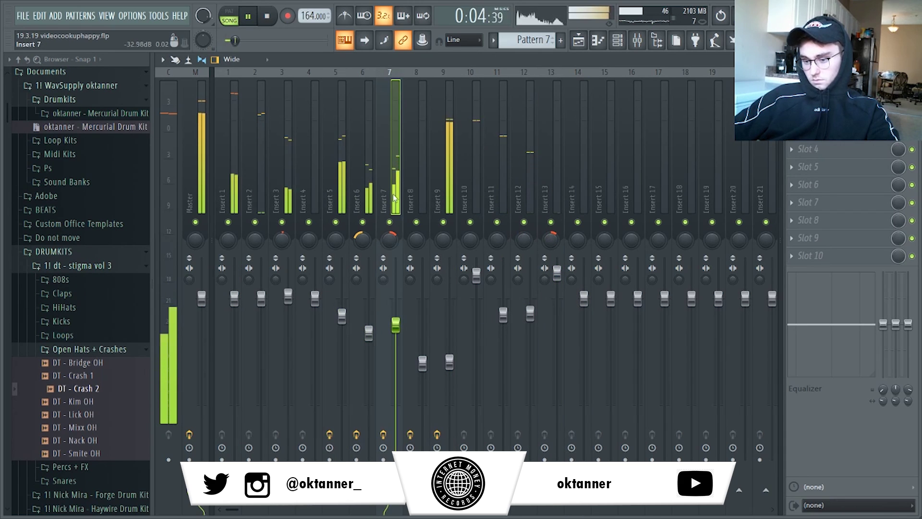
{"action": "left_click_drag", "start_coordinate": [399, 330], "coordinate": [399, 325]}
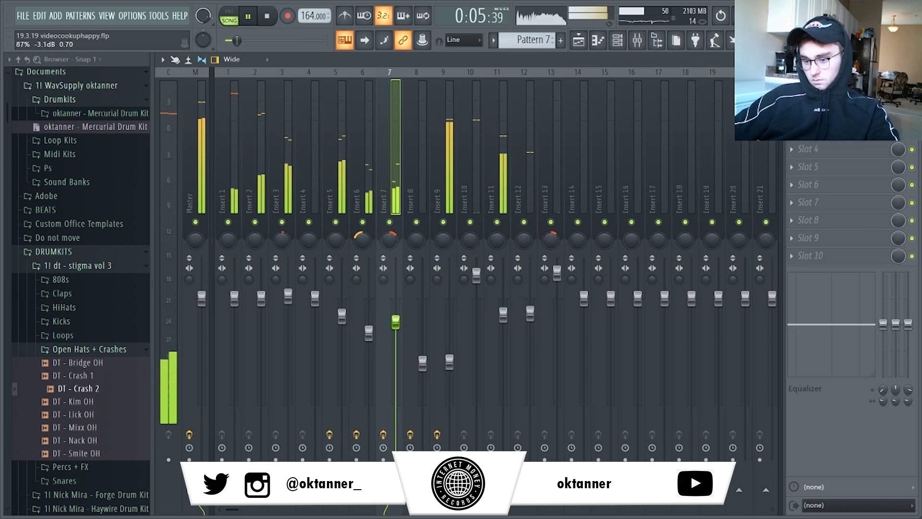
{"action": "left_click", "coordinate": [342, 320]}
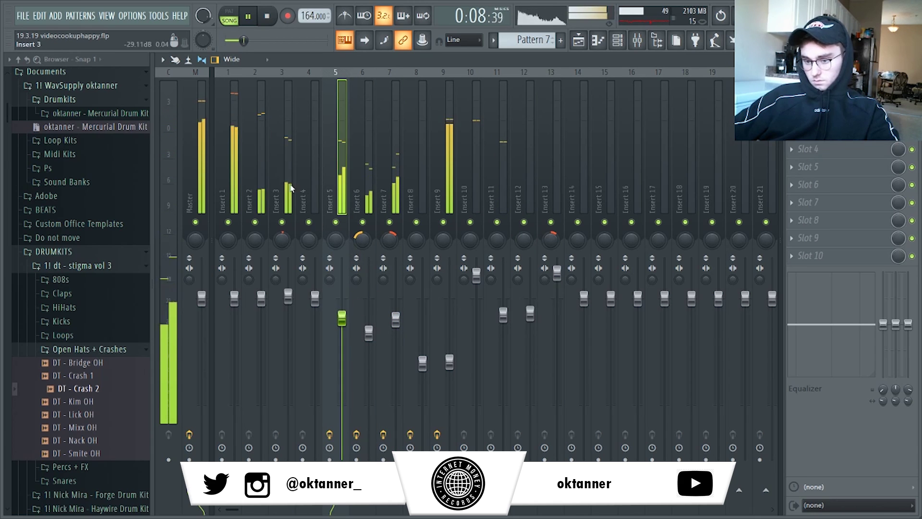
{"action": "left_click", "coordinate": [229, 190]}
Stop playback, split Pattern 7 into one pattern per channel, and delete the resulting OK - Jaws Kick clips from track 5.
{"action": "left_click", "coordinate": [579, 41]}
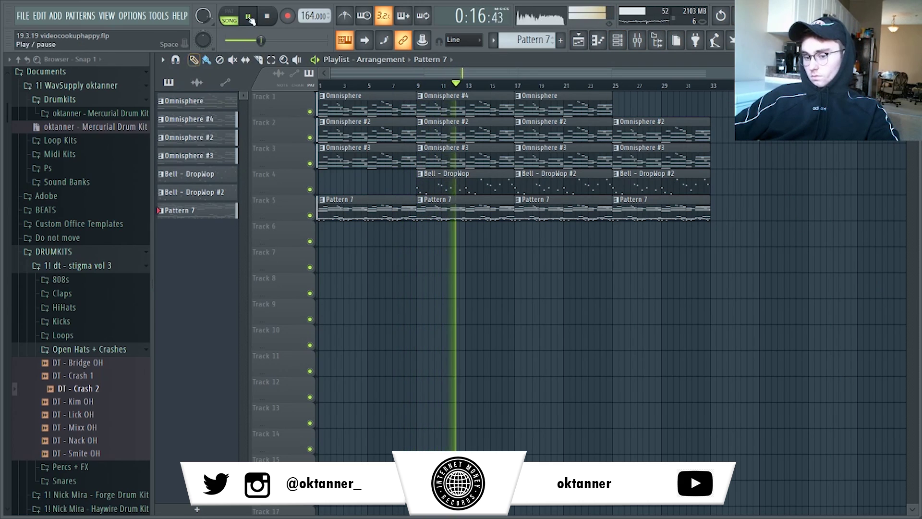
{"action": "left_click", "coordinate": [268, 17]}
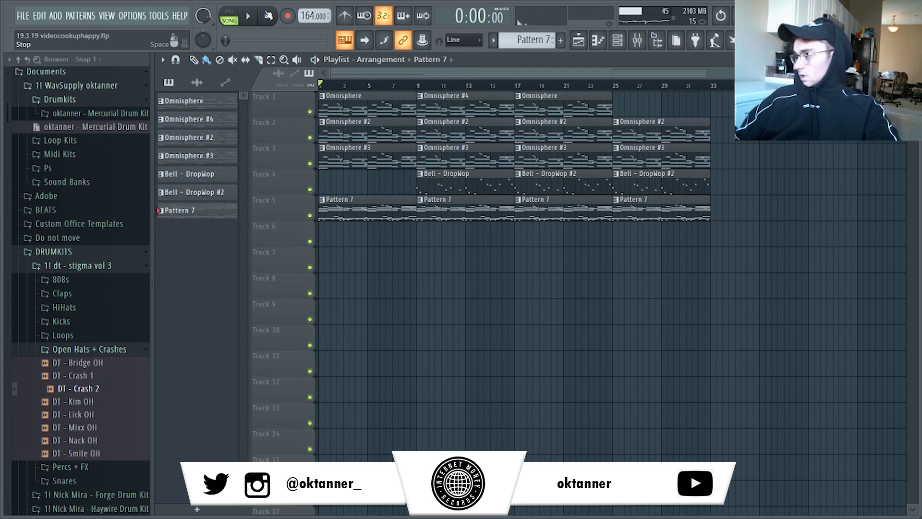
{"action": "left_click_drag", "start_coordinate": [390, 206], "coordinate": [699, 305]}
{"action": "left_click", "coordinate": [759, 316], "text": "ctrl"}
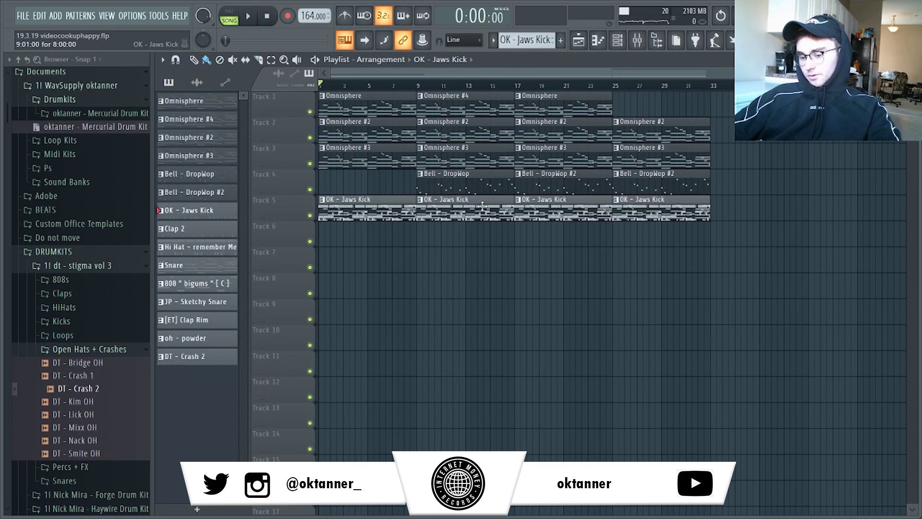
{"action": "left_click_drag", "start_coordinate": [320, 192], "coordinate": [452, 236]}
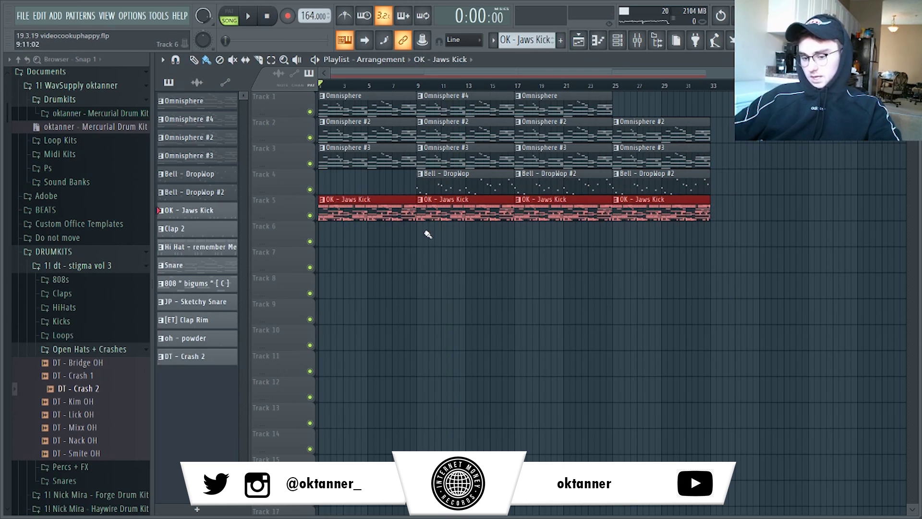
{"action": "key", "text": "Delete"}
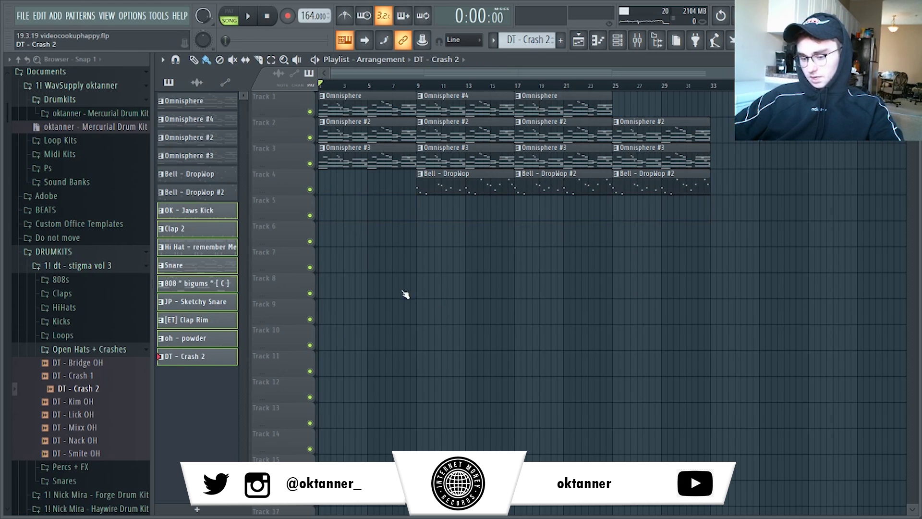
Place the split drum patterns at bar 1 on tracks 6 to 14 and extend the snare, rim, open hat and crash clips to eight bars.
{"action": "left_click", "coordinate": [321, 238]}
{"action": "right_click", "coordinate": [536, 302]}
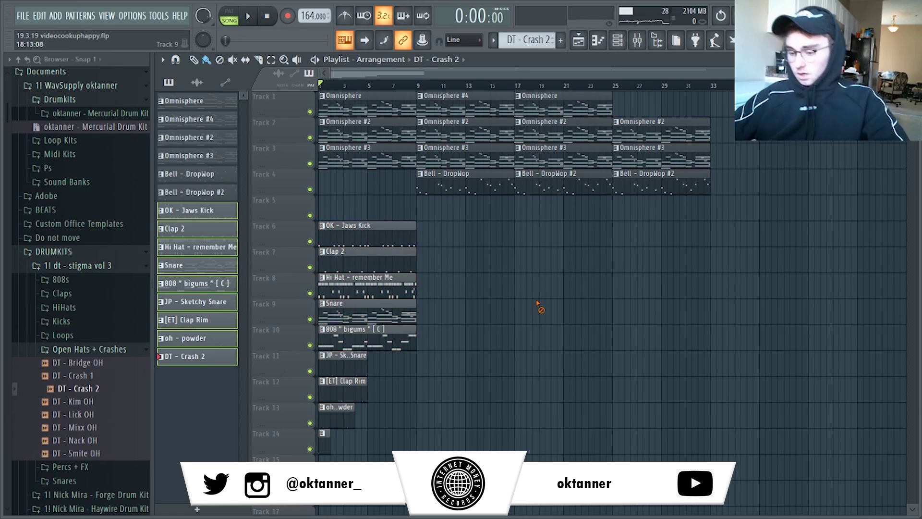
{"action": "left_click_drag", "start_coordinate": [337, 369], "coordinate": [347, 415]}
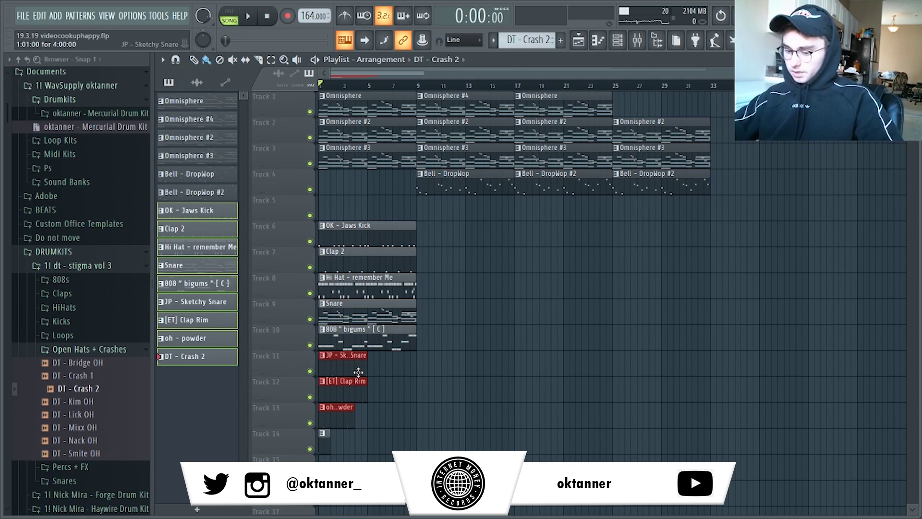
{"action": "left_click_drag", "start_coordinate": [367, 366], "coordinate": [417, 366]}
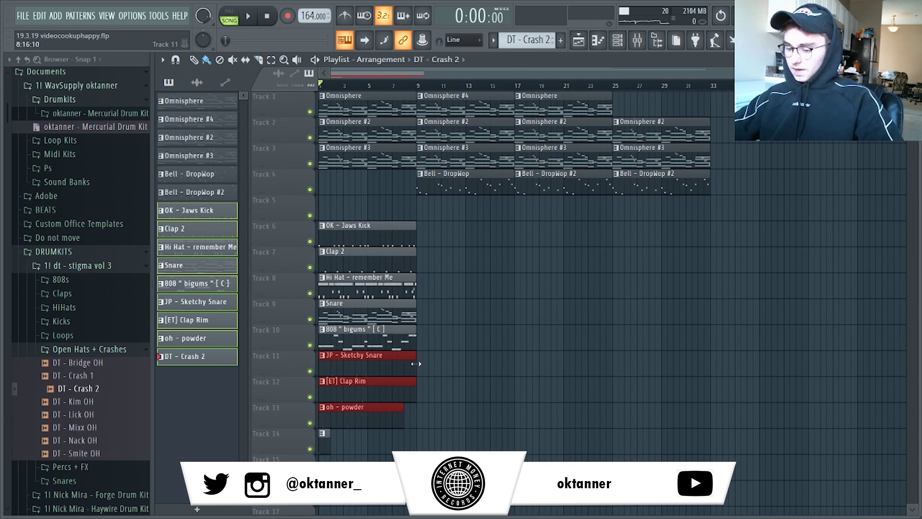
{"action": "left_click", "coordinate": [425, 391]}
{"action": "left_click_drag", "start_coordinate": [330, 440], "coordinate": [416, 423]}
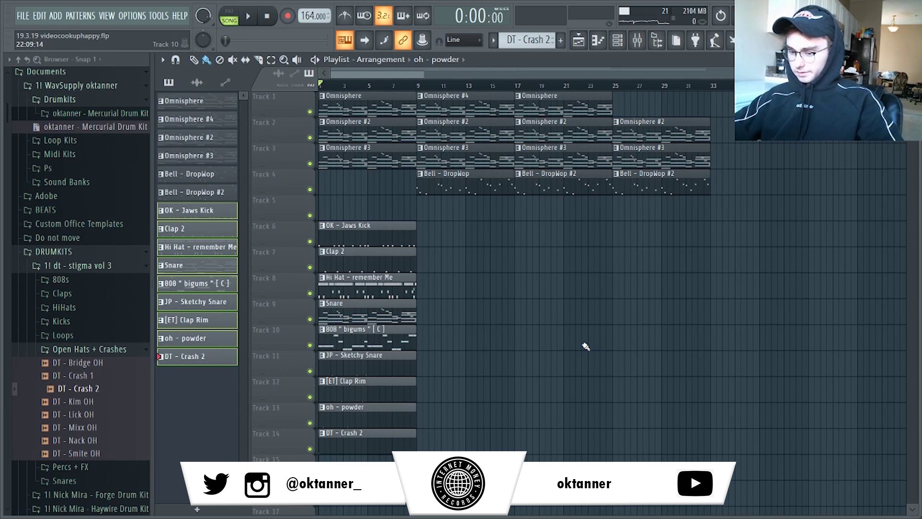
Repeat the eight-bar drum clips on tracks 6 to 14 until they span all 32 bars of the melody.
{"action": "key", "text": "ctrl+b"}
{"action": "key", "text": "ctrl+b"}
{"action": "key", "text": "space"}
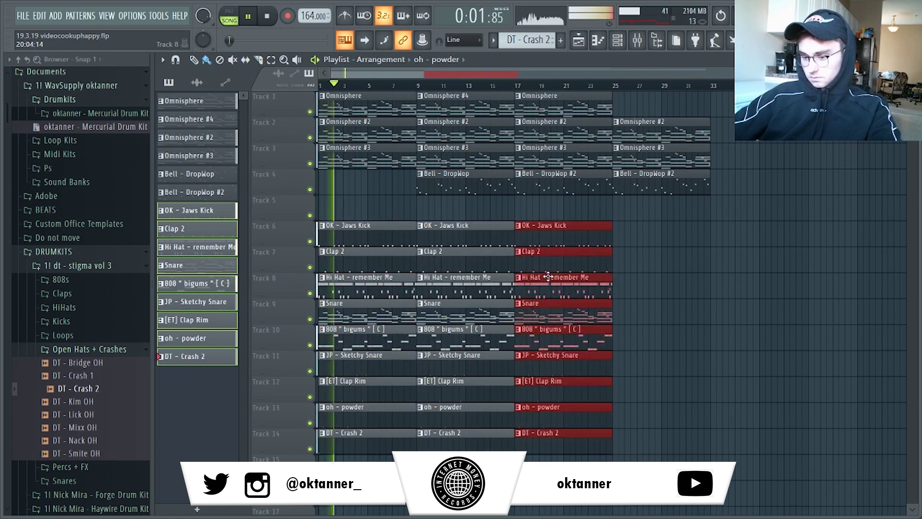
{"action": "key", "text": "ctrl+b"}
{"action": "scroll", "coordinate": [547, 273], "scroll_direction": "down", "scroll_amount": 2}
Duplicate the whole arrangement after itself and delete the 808 clip at bar 9.
{"action": "key", "text": "ctrl+a"}
{"action": "key", "text": "ctrl+b"}
{"action": "right_click", "coordinate": [407, 337]}
{"action": "scroll", "coordinate": [500, 288], "scroll_direction": "down", "scroll_amount": 2}
Check the oh - powder hits in the piano roll and trim the JP - Sketchy Snare and [ET] Clap Rim clips before bar 17 to short lead-ins.
{"action": "double_click", "coordinate": [521, 417]}
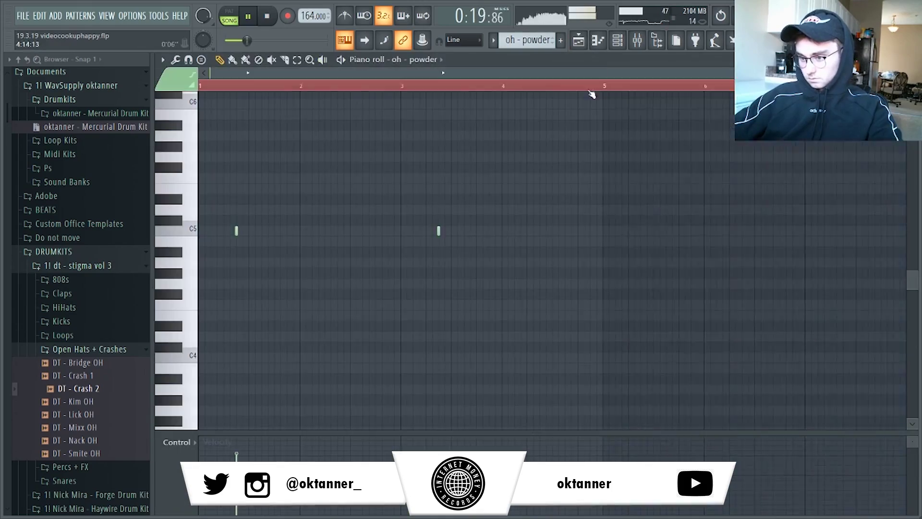
{"action": "key", "text": "F7"}
{"action": "left_click", "coordinate": [421, 85]}
{"action": "scroll", "coordinate": [426, 367], "scroll_direction": "up", "scroll_amount": 1}
{"action": "left_click_drag", "start_coordinate": [361, 364], "coordinate": [433, 364]}
{"action": "key", "text": "space"}
{"action": "key", "text": "ctrl+d"}
{"action": "scroll", "coordinate": [500, 364], "scroll_direction": "down", "scroll_amount": 1}
Set the bell clips on track 4 to Bell - DropWop #2 at bar 17 and Bell - DropWop at bar 25.
{"action": "right_click", "coordinate": [465, 184]}
{"action": "key", "text": "F9"}
{"action": "key", "text": "F9"}
{"action": "left_click", "coordinate": [189, 174]}
{"action": "left_click", "coordinate": [524, 185]}
{"action": "left_click", "coordinate": [194, 192]}
{"action": "left_click", "coordinate": [464, 185]}
Delete the Omnisphere #3 clip at bar 17 on track 3 and check the Omnisphere channel.
{"action": "right_click", "coordinate": [465, 158]}
{"action": "right_click", "coordinate": [701, 158]}
{"action": "left_click_drag", "start_coordinate": [441, 342], "coordinate": [547, 342]}
{"action": "left_click", "coordinate": [617, 40]}
{"action": "left_click", "coordinate": [247, 187]}
{"action": "key", "text": "Escape"}
{"action": "key", "text": "Escape"}
Delete the JP - Sketchy Snare and [ET] Clap Rim clips at bar 33 and clear the duplicated clips after that section.
{"action": "key", "text": "ctrl+b"}
{"action": "right_click", "coordinate": [583, 366]}
{"action": "right_click", "coordinate": [582, 392]}
{"action": "left_click_drag", "start_coordinate": [619, 103], "coordinate": [787, 449]}
{"action": "key", "text": "Delete"}
Delete the Omnisphere clip at bar 33 on track 1 and place Bell - DropWop #2 at bar 33 on track 4.
{"action": "left_click", "coordinate": [553, 85]}
{"action": "right_click", "coordinate": [583, 104]}
{"action": "left_click", "coordinate": [582, 183]}
{"action": "left_click_drag", "start_coordinate": [658, 154], "coordinate": [562, 447]}
{"action": "key", "text": "ctrl+b"}
Copy the clap and hi-hat clips from bar 9 to bar 41 and add an Omnisphere #2 clip there.
{"action": "left_click_drag", "start_coordinate": [375, 236], "coordinate": [434, 394]}
{"action": "left_click_drag", "start_coordinate": [408, 259], "coordinate": [644, 260]}
{"action": "left_click_drag", "start_coordinate": [599, 128], "coordinate": [657, 128]}
{"action": "right_click", "coordinate": [641, 182]}
Copy the full melody and drum block from bar 25 to bar 49.
{"action": "left_click_drag", "start_coordinate": [500, 111], "coordinate": [550, 449]}
{"action": "left_click_drag", "start_coordinate": [526, 446], "coordinate": [701, 446]}
{"action": "scroll", "coordinate": [701, 446], "scroll_direction": "up", "scroll_amount": 1}
{"action": "left_click", "coordinate": [772, 224], "text": "ctrl"}
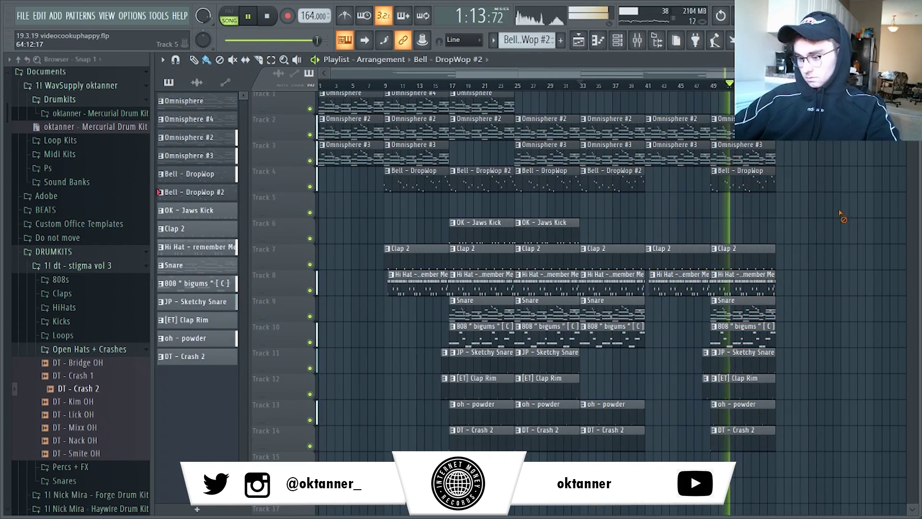
Thin the clips after bar 57 into a breakdown and copy the section from bars 17 to 56 to bar 65.
{"action": "key", "text": "ctrl+b"}
{"action": "scroll", "coordinate": [820, 189], "scroll_direction": "right", "scroll_amount": 6}
{"action": "left_click_drag", "start_coordinate": [497, 94], "coordinate": [505, 309]}
{"action": "key", "text": "Delete"}
{"action": "left_click_drag", "start_coordinate": [533, 104], "coordinate": [822, 449]}
{"action": "left_click_drag", "start_coordinate": [819, 307], "coordinate": [753, 307]}
{"action": "scroll", "coordinate": [835, 202], "scroll_direction": "down", "scroll_amount": 2}
Place Omnisphere #4 clips on track 1 at bars 57, 49 and 41, and play from near the start.
{"action": "left_click", "coordinate": [197, 119]}
{"action": "left_click", "coordinate": [607, 96]}
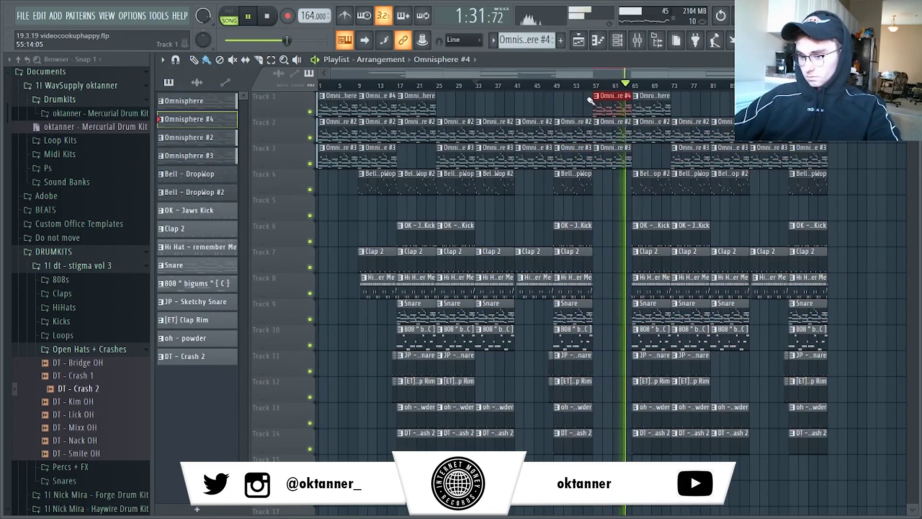
{"action": "left_click", "coordinate": [571, 97]}
{"action": "left_click", "coordinate": [532, 96]}
{"action": "left_click", "coordinate": [328, 85]}
Copy clips from the section starting at bar 65 further along to add a final full section at bar 113.
{"action": "left_click_drag", "start_coordinate": [636, 96], "coordinate": [805, 462]}
{"action": "left_click_drag", "start_coordinate": [687, 442], "coordinate": [888, 442]}
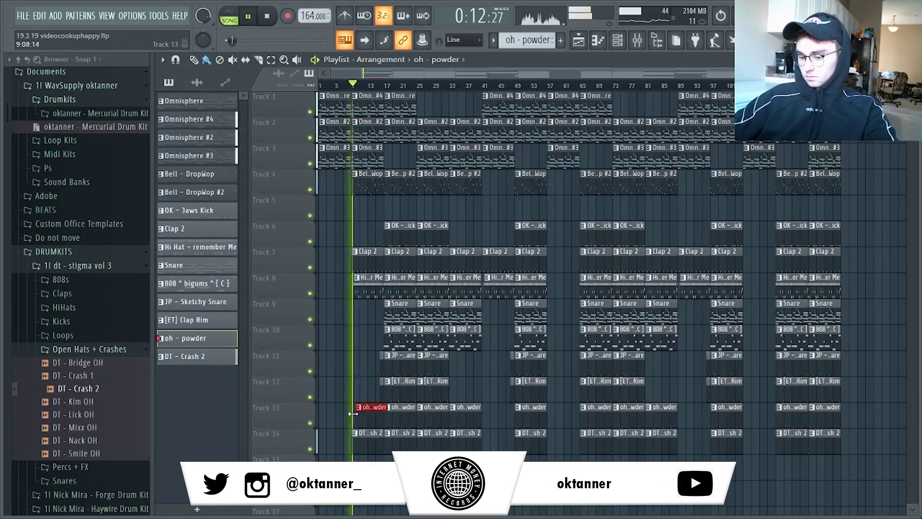
Align the oh - powder clip on track 13 to bar 9 and delete the oh - powder clips at bars 33 and 81.
{"action": "left_click_drag", "start_coordinate": [353, 413], "coordinate": [350, 414]}
{"action": "right_click", "coordinate": [464, 416]}
{"action": "left_click", "coordinate": [685, 421]}
{"action": "right_click", "coordinate": [687, 421]}
{"action": "right_click", "coordinate": [662, 418]}
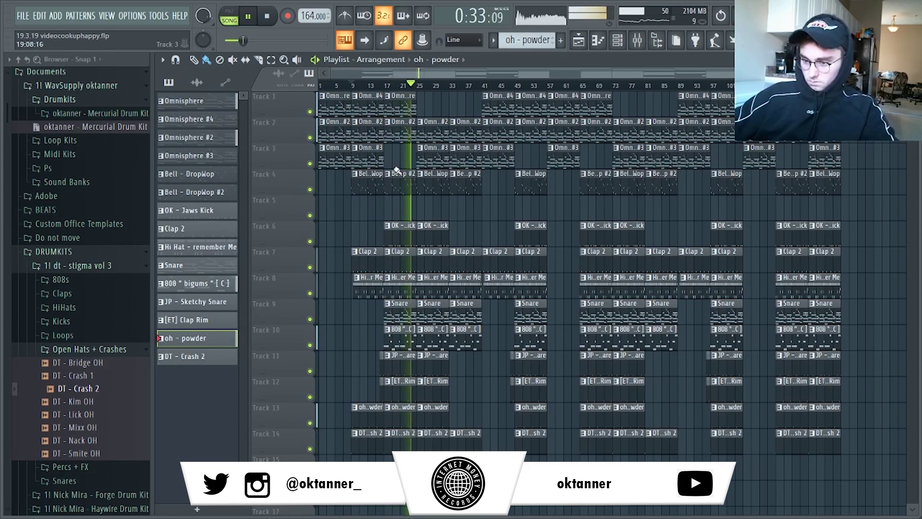
Open the Fruity Limiter on the master track and check its envelope settings during playback.
{"action": "scroll", "coordinate": [574, 154], "scroll_direction": "down", "scroll_amount": 3}
{"action": "scroll", "coordinate": [82, 288], "scroll_direction": "down", "scroll_amount": 20}
{"action": "scroll", "coordinate": [619, 144], "scroll_direction": "up", "scroll_amount": 3}
{"action": "key", "text": "F9"}
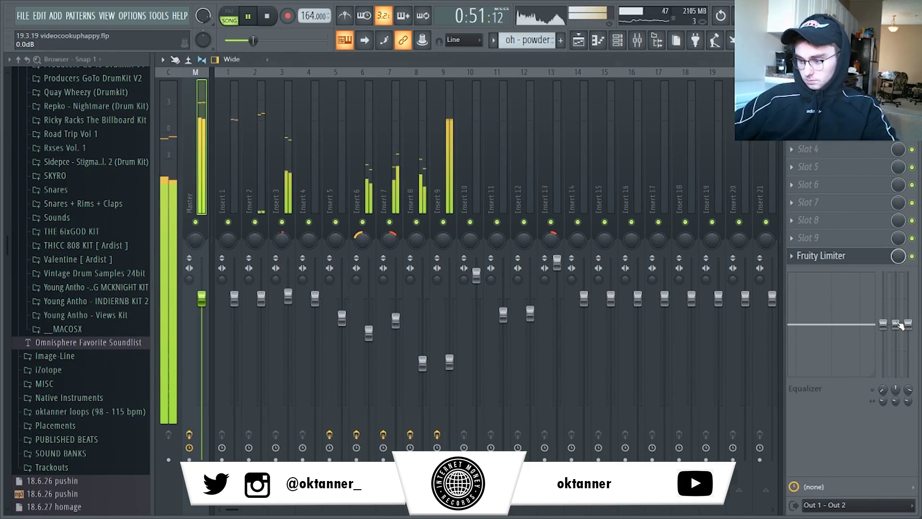
{"action": "left_click", "coordinate": [821, 256]}
{"action": "left_click", "coordinate": [821, 96]}
{"action": "left_click_drag", "start_coordinate": [354, 226], "coordinate": [354, 224]}
{"action": "left_click", "coordinate": [361, 166]}
{"action": "left_click_drag", "start_coordinate": [600, 384], "coordinate": [566, 251]}
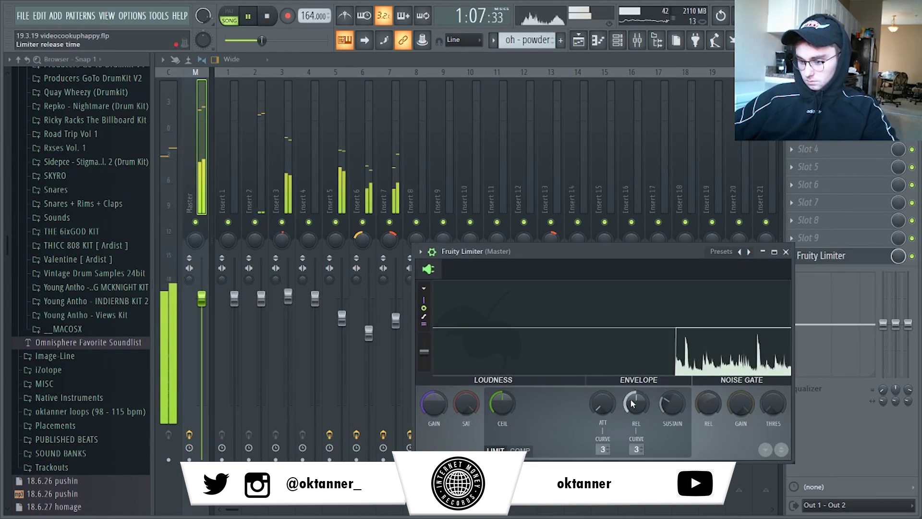
Skip slightly ahead in the song, return to the playlist, stop playback and look over the full arrangement.
{"action": "left_click_drag", "start_coordinate": [260, 40], "coordinate": [269, 40]}
{"action": "left_click", "coordinate": [579, 41]}
{"action": "left_click", "coordinate": [578, 40]}
{"action": "left_click", "coordinate": [579, 40]}
{"action": "key", "text": "space"}
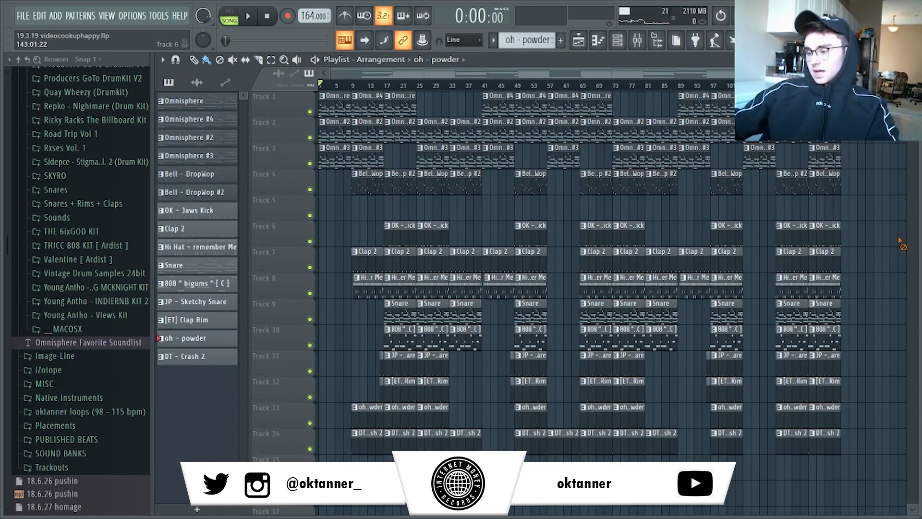
{"action": "mouse_move", "coordinate": [912, 86]}
{"action": "left_mouse_down"}
{"action": "mouse_move", "coordinate": [913, 99]}
{"action": "mouse_move", "coordinate": [912, 85]}
{"action": "left_mouse_up"}
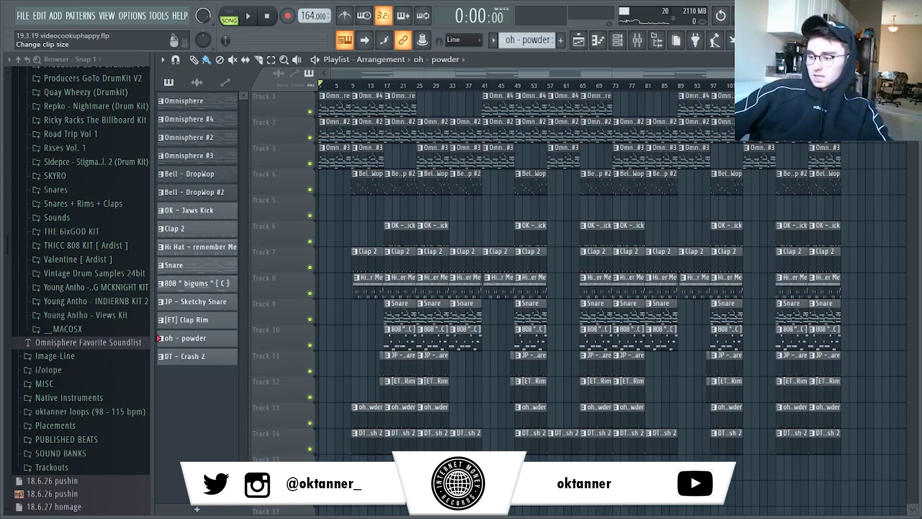
{"action": "left_click_drag", "start_coordinate": [893, 73], "coordinate": [849, 73]}
{"action": "scroll", "coordinate": [528, 288], "scroll_direction": "up", "scroll_amount": 1}
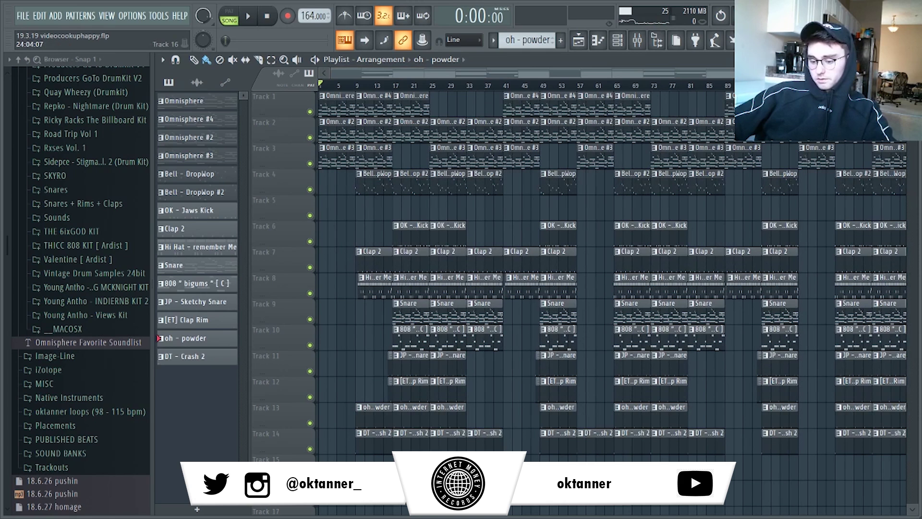